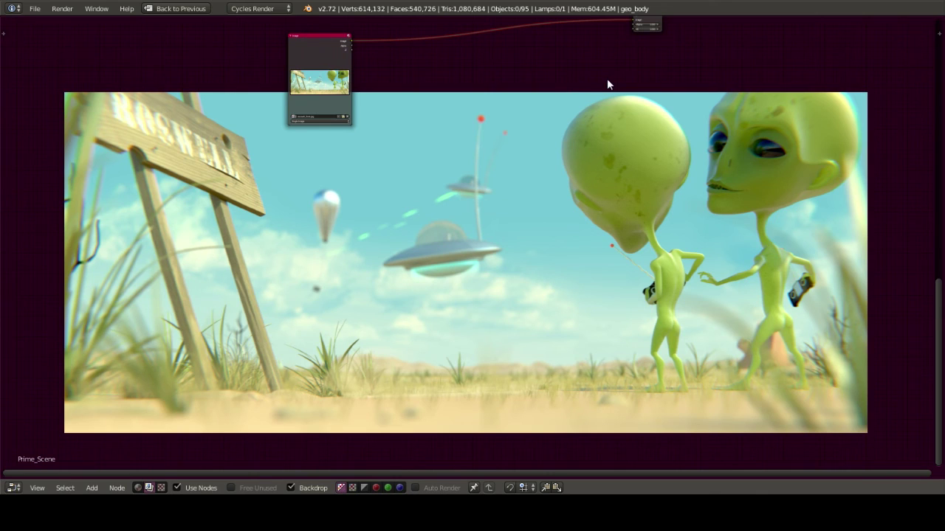
middle_drag(499, 130, 530, 148)
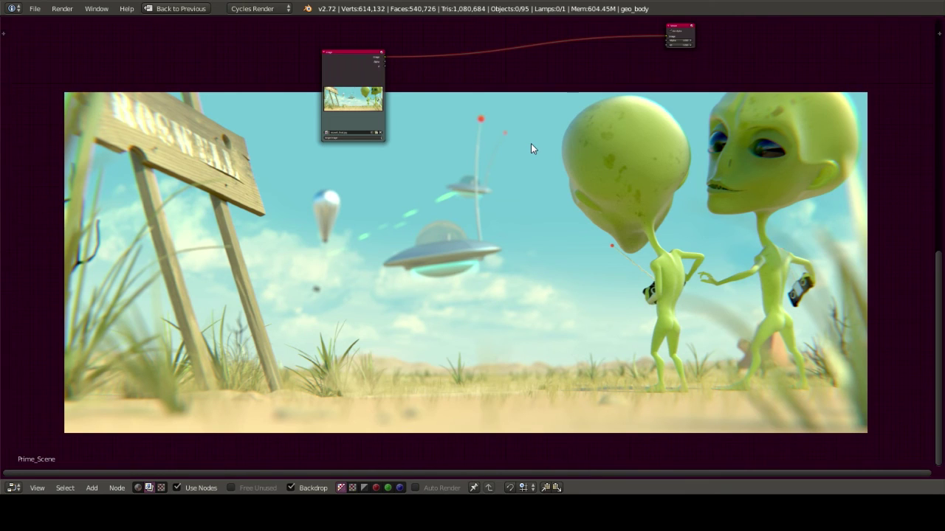
mouse_move(505, 141)
middle_down()
mouse_move(529, 133)
mouse_move(517, 138)
middle_up()
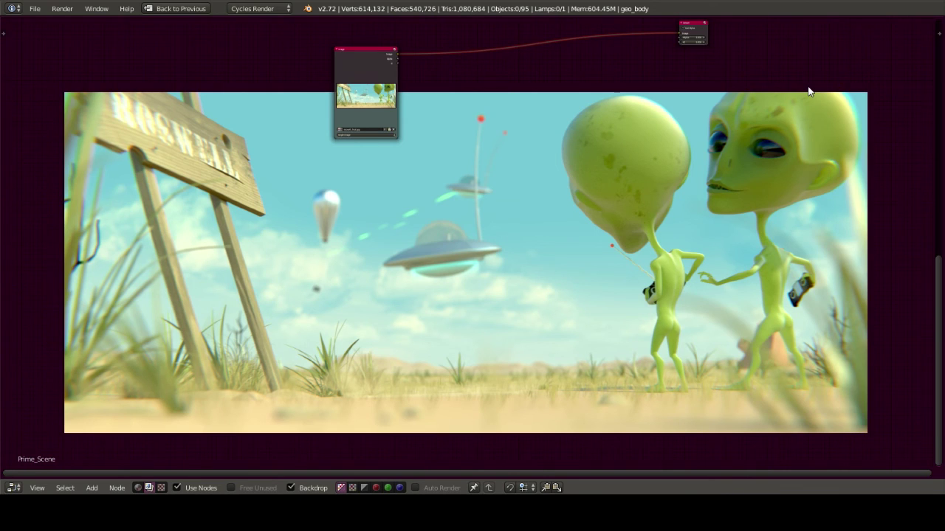
middle_drag(790, 82, 792, 87)
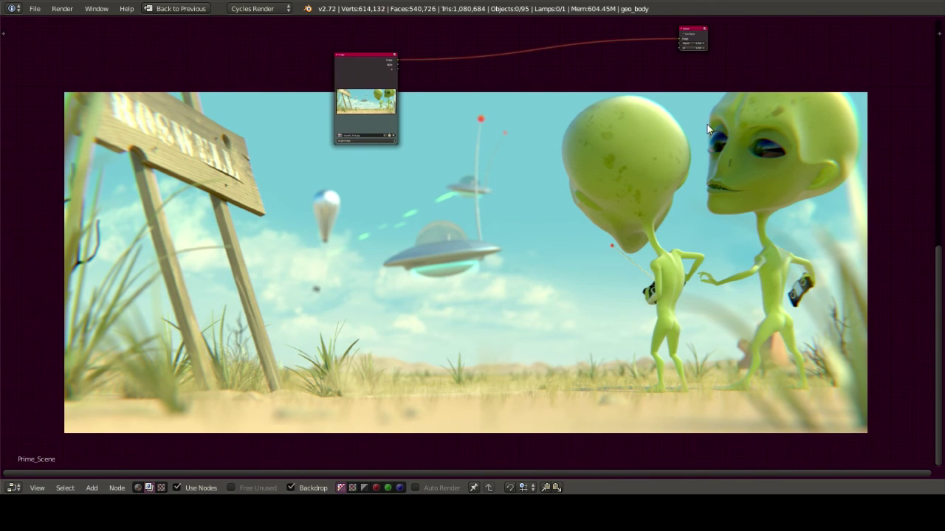
middle_drag(699, 121, 701, 123)
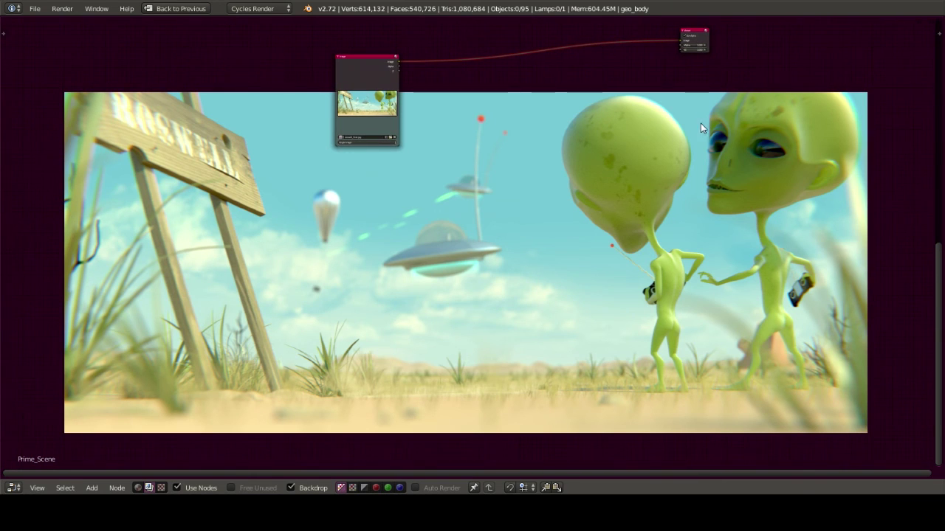
Maximize the 3D viewport and show only the layer holding the desert ground, mountains and sky backdrop
key(ctrl+Up)
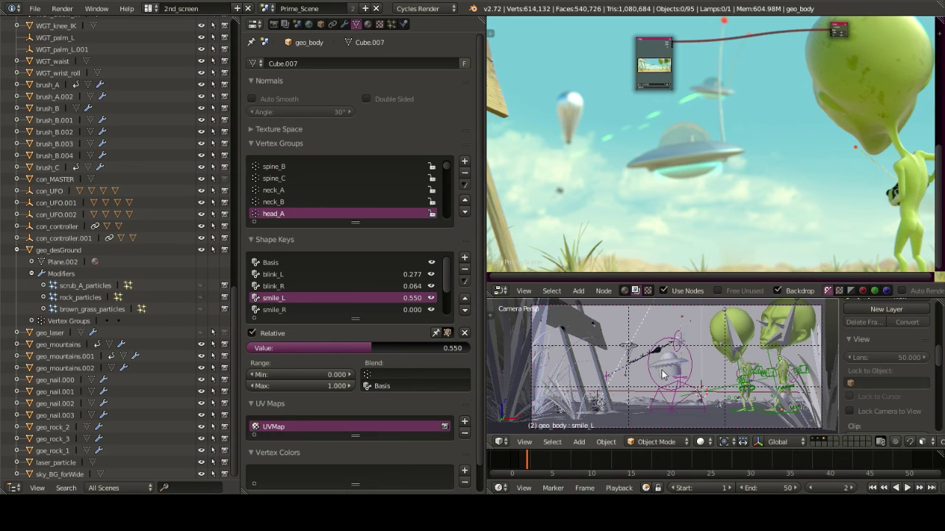
key(ctrl+Up)
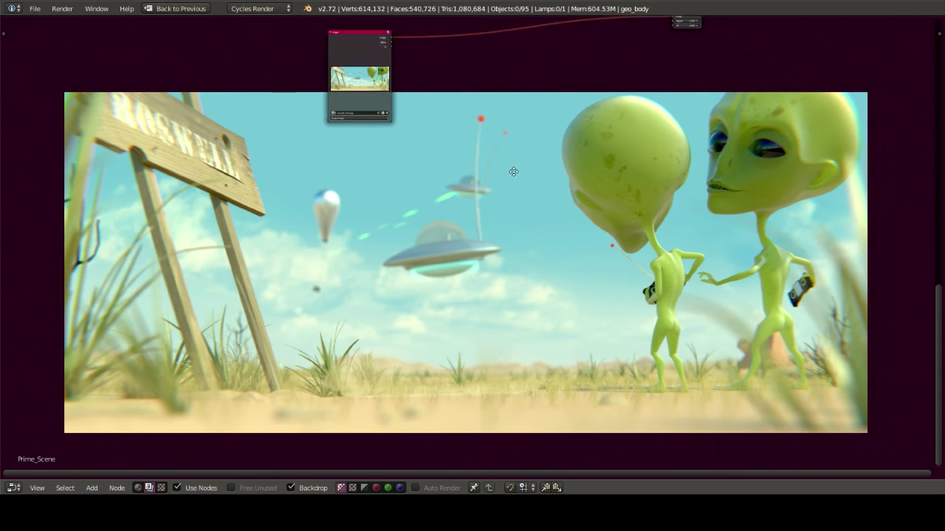
key(ctrl+Up)
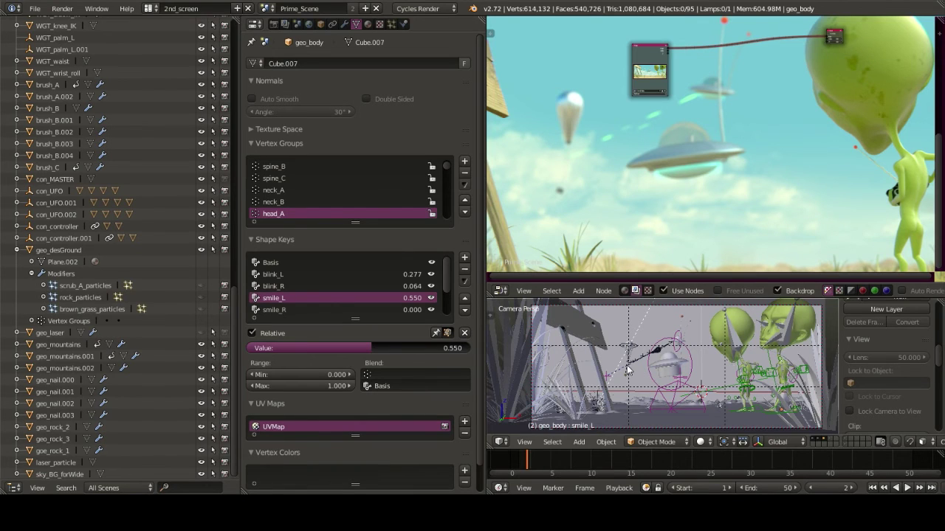
key(ctrl+Up)
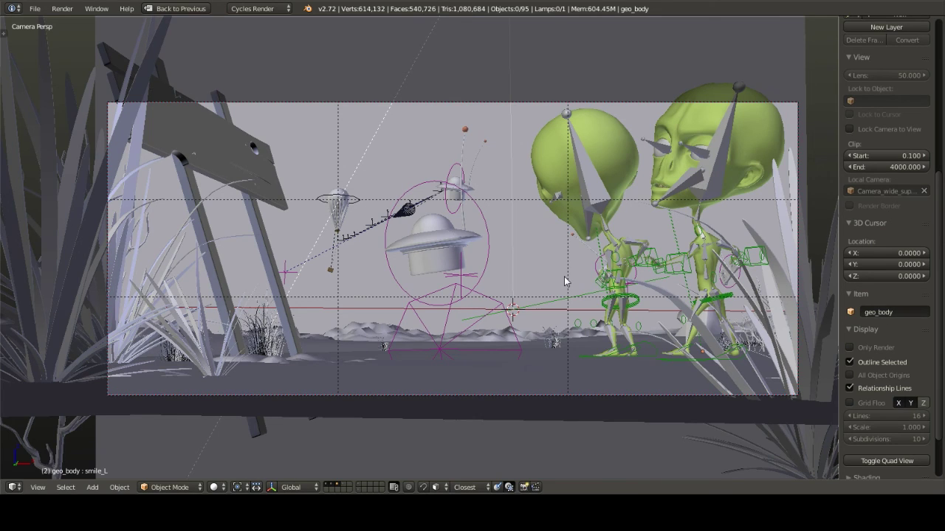
key(2)
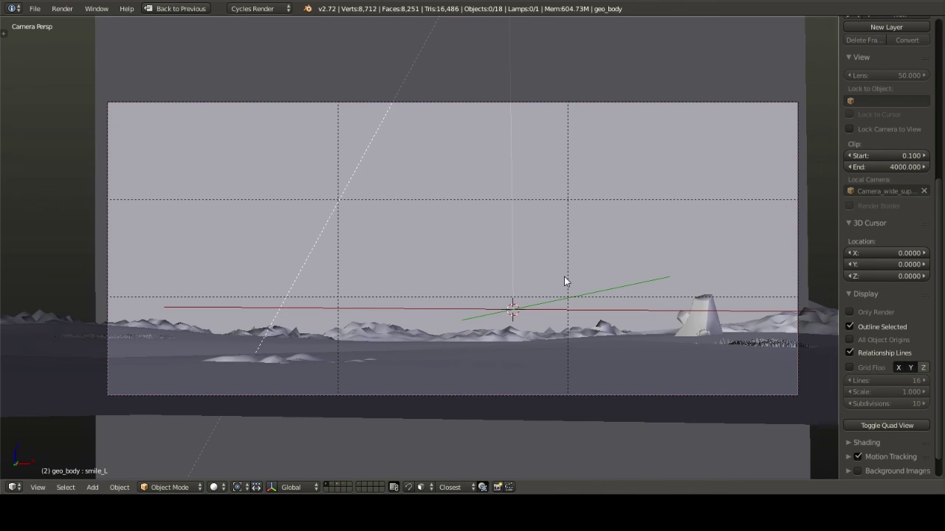
Preview the landscape in textured shading against the composited render, then return the viewport to solid shading
click(216, 487)
click(223, 428)
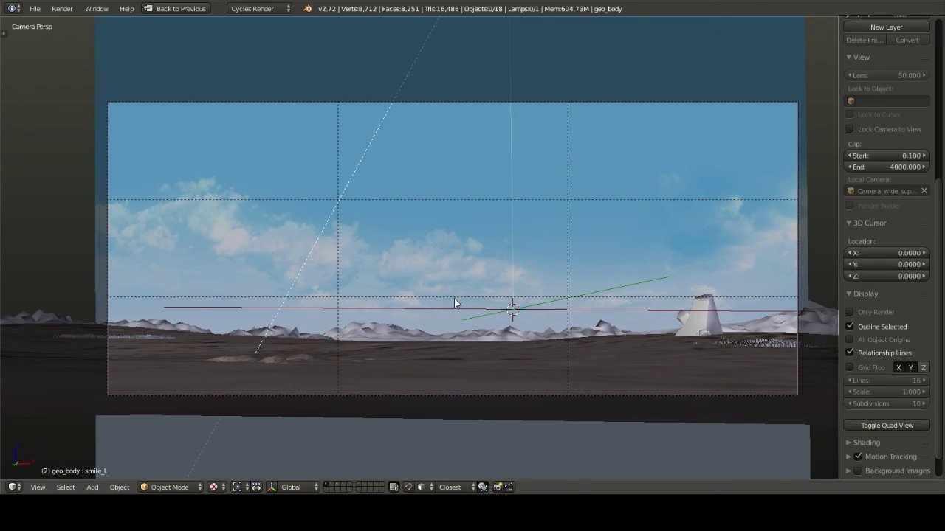
key(ctrl+Up)
key(ctrl+Up)
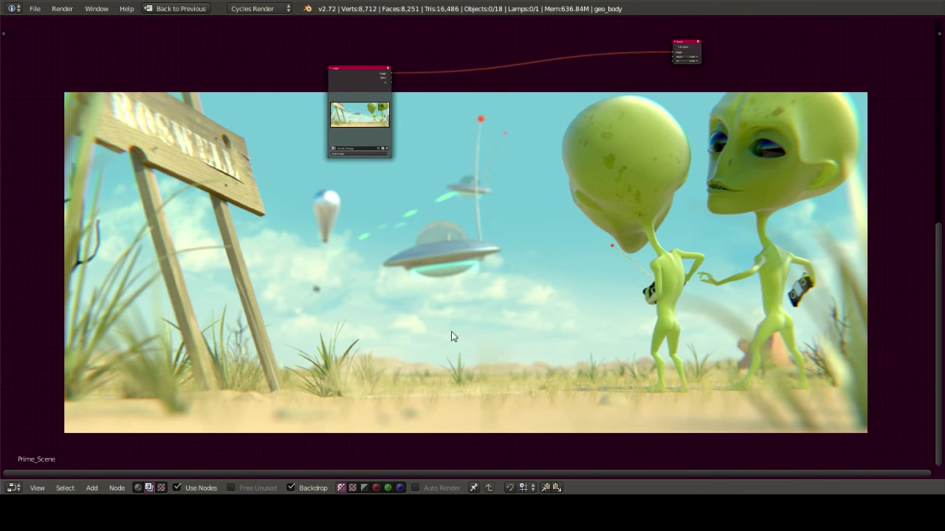
key(ctrl+Up)
key(ctrl+Up)
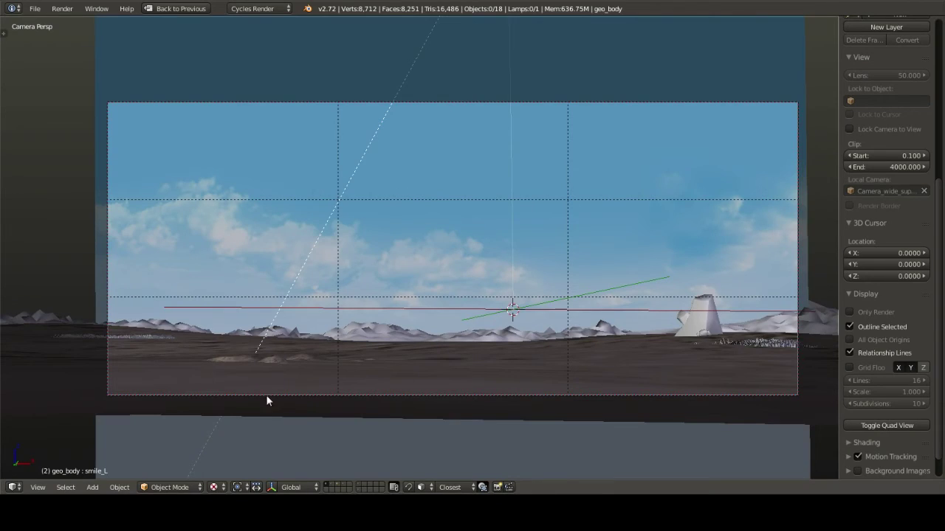
key(z)
key(z)
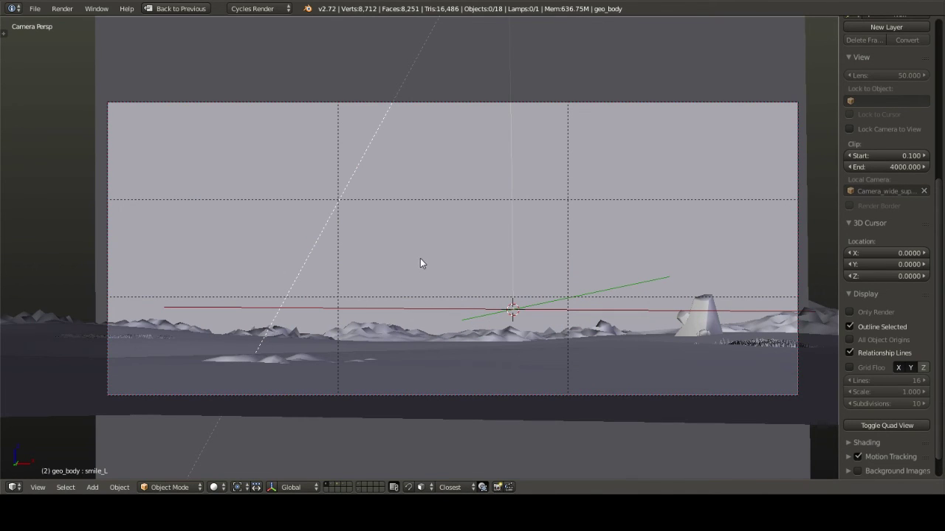
Review the particle modifiers under geo_desGround in the full layout and compare them with the composited render
key(ctrl+Up)
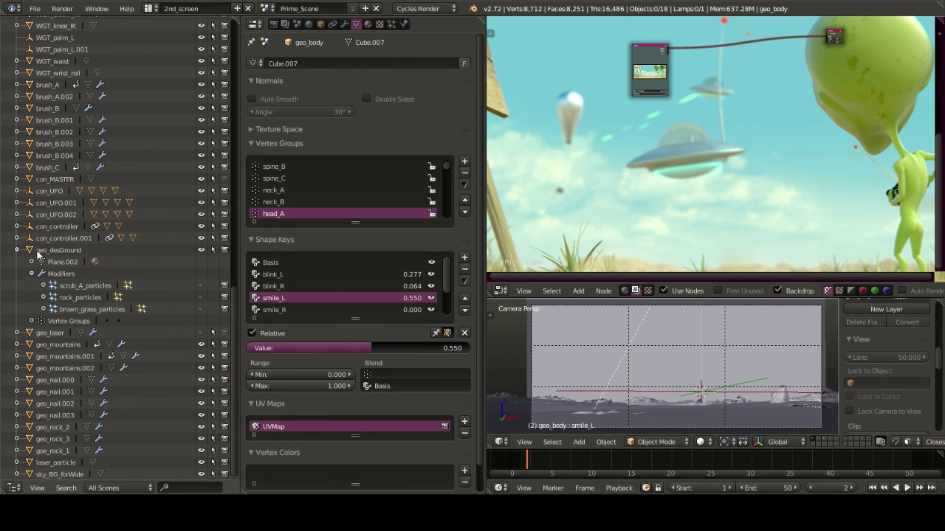
click(18, 251)
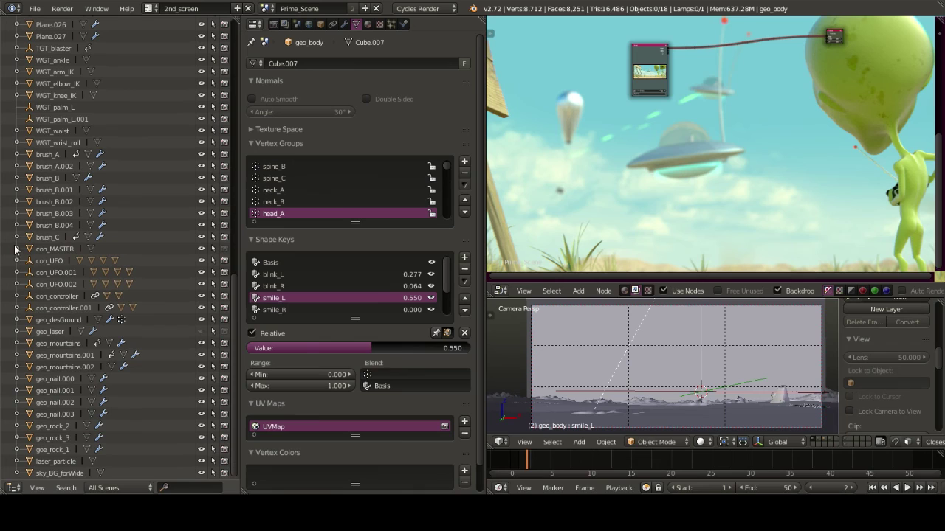
click(18, 321)
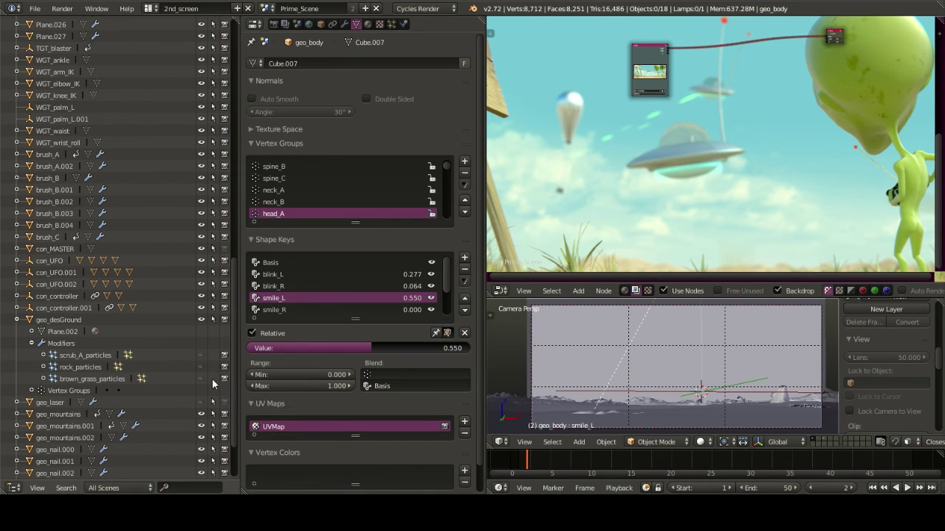
key(shift+space)
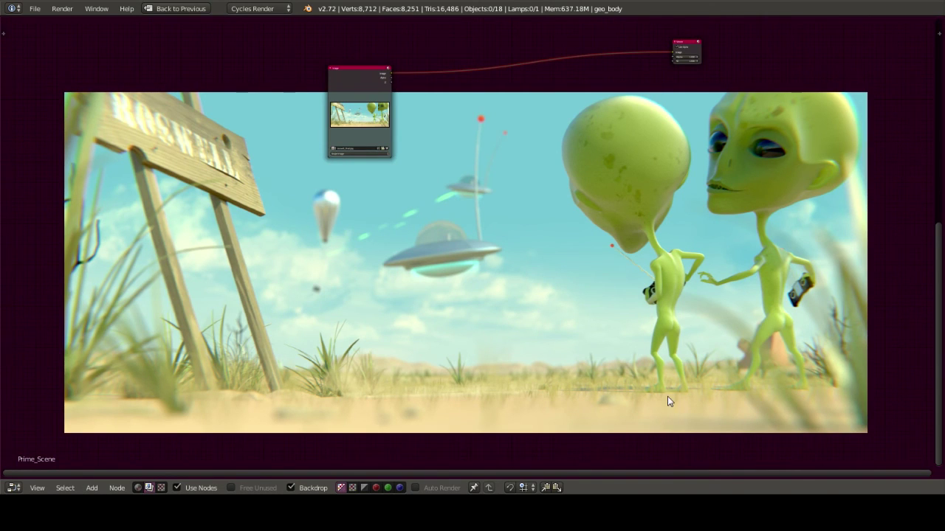
key(ctrl+space)
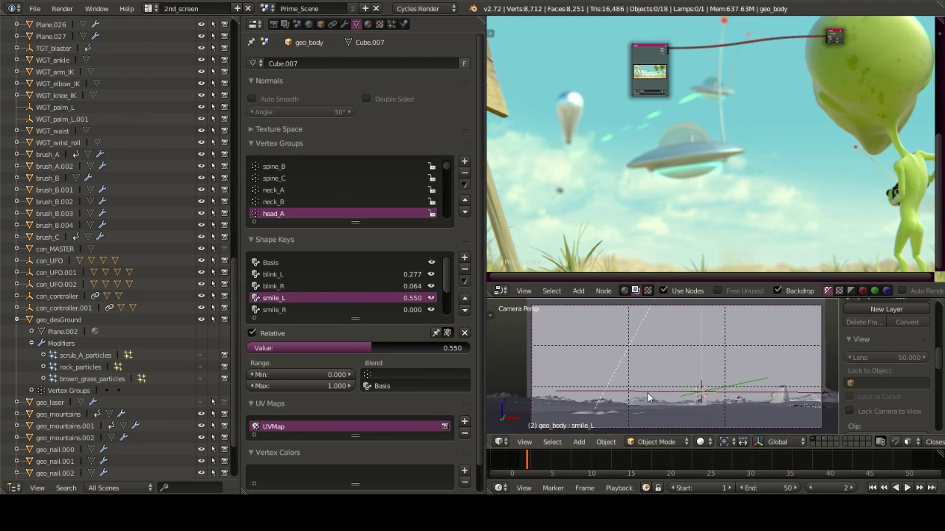
Examine the arrangement of the ground plane, mountain strips and sky backdrop from outside the camera in the maximized 3D viewport
key(ctrl+space)
middle_drag(530, 289, 534, 333)
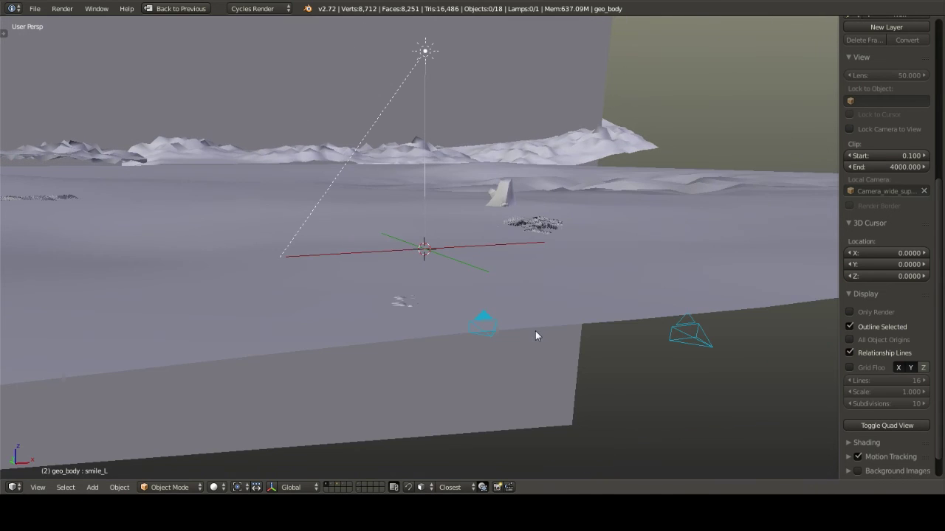
scroll(534, 279, up, 3)
middle_drag(468, 257, 480, 256)
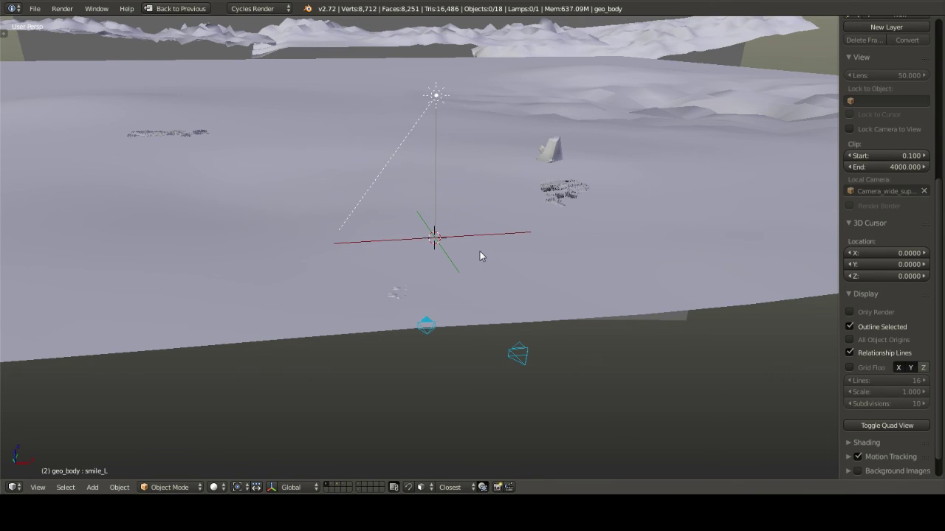
scroll(480, 295, down, 4)
middle_drag(481, 295, 397, 275)
shift+middle_drag(302, 208, 453, 251)
scroll(453, 251, down, 5)
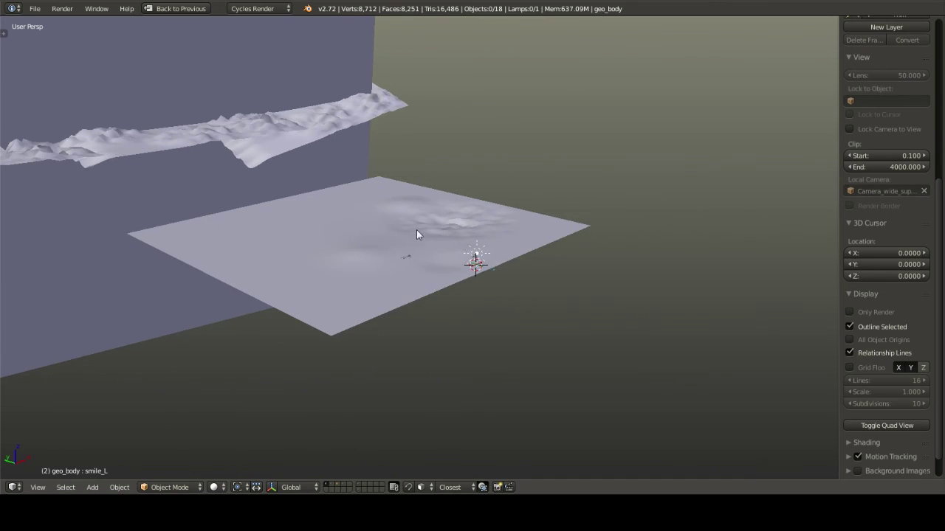
shift+middle_drag(416, 225, 574, 305)
Select geo_desGround and inspect its mesh grid in Edit Mode, finishing in Object Mode
right_click(595, 303)
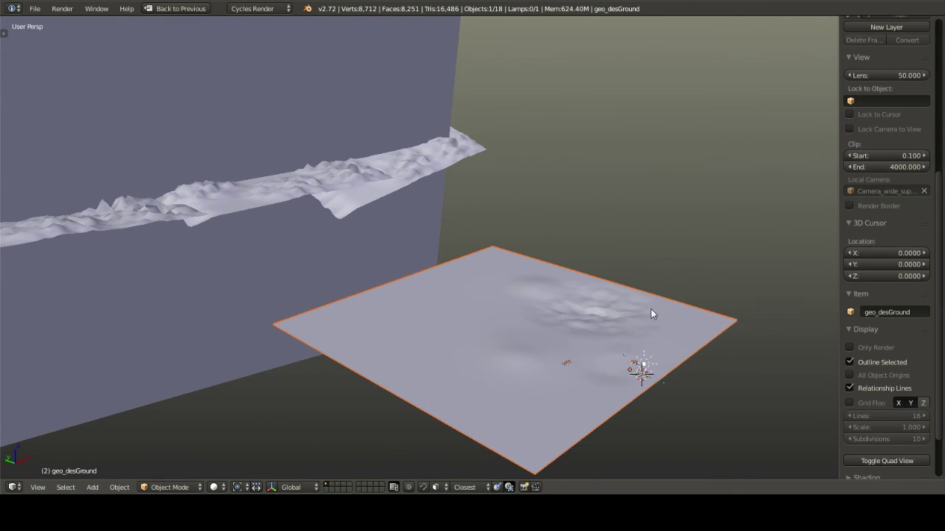
key(Tab)
mouse_move(652, 310)
middle_down()
mouse_move(578, 303)
mouse_move(598, 314)
mouse_move(634, 311)
middle_up()
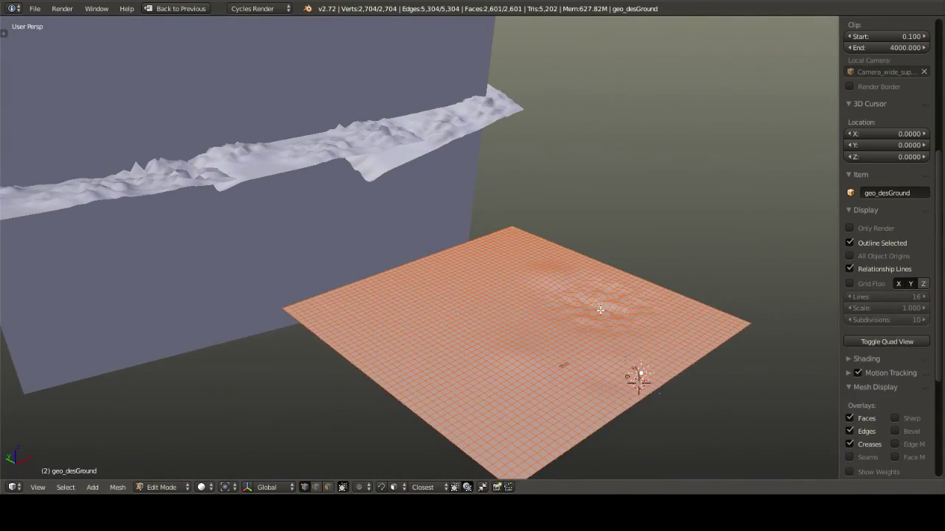
key(Tab)
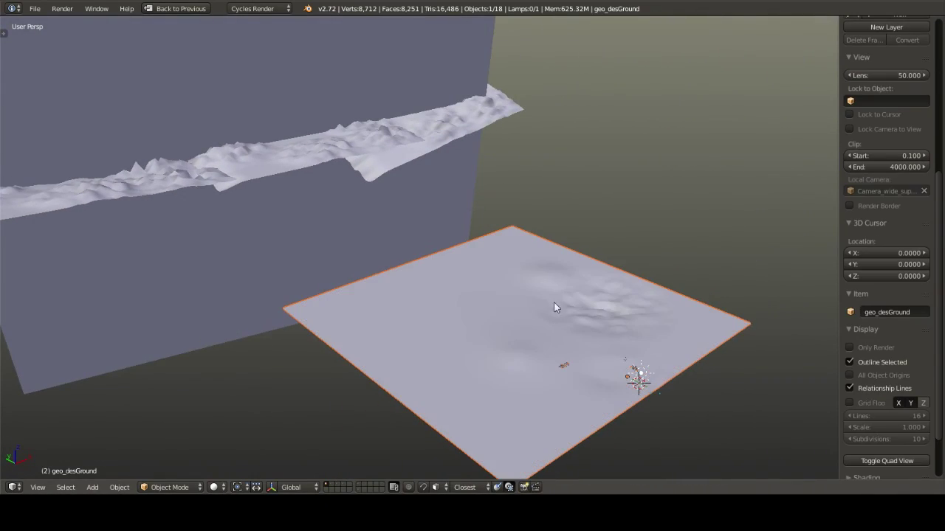
Inspect the meshes of geo_mountains and geo_mountains.001 one after the other in Edit Mode
right_click(303, 164)
key(Tab)
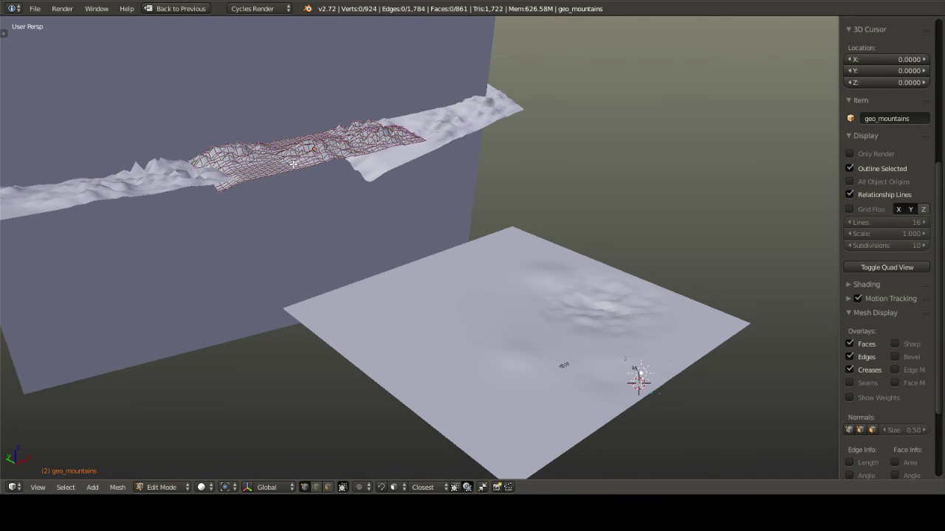
key(Tab)
right_click(140, 180)
key(Tab)
key(Tab)
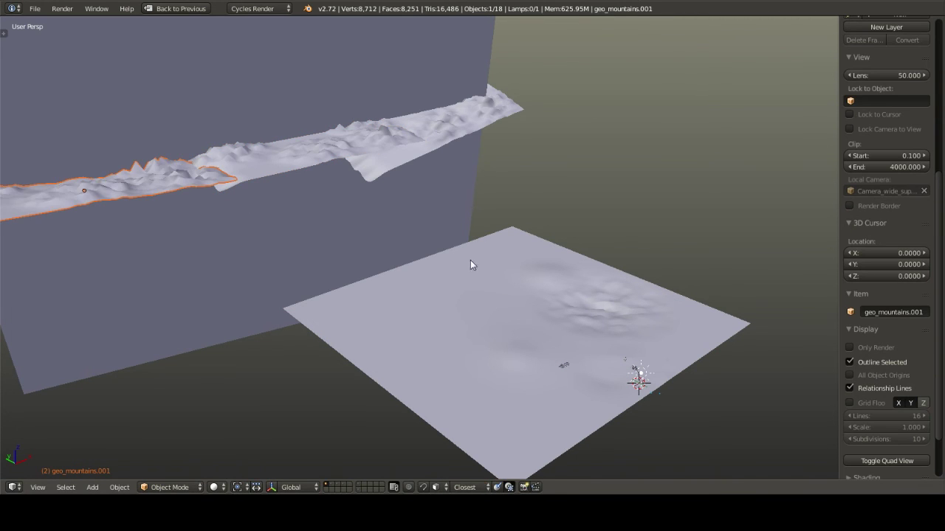
Deselect everything and check the backdrop arrangement from the side and through the scene camera
middle_drag(350, 238, 451, 267)
shift+middle_drag(410, 307, 427, 266)
key(a)
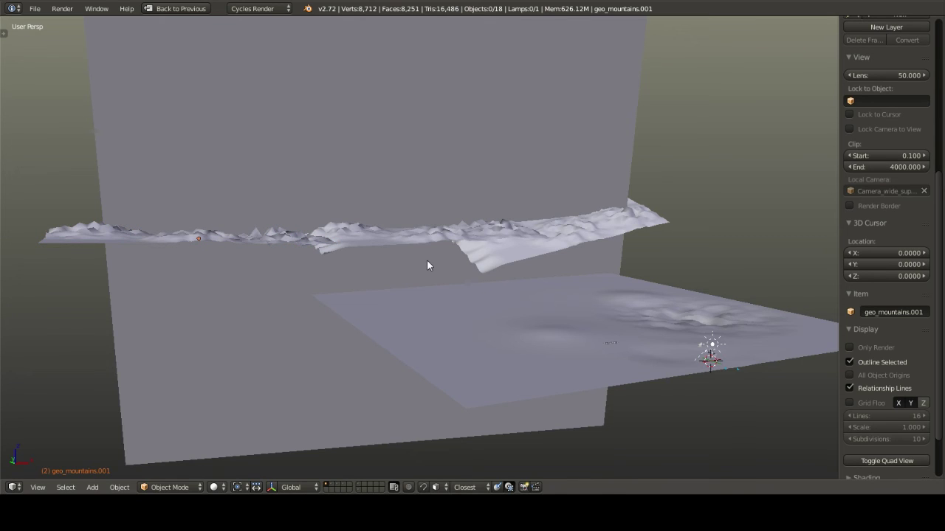
key(KP_0)
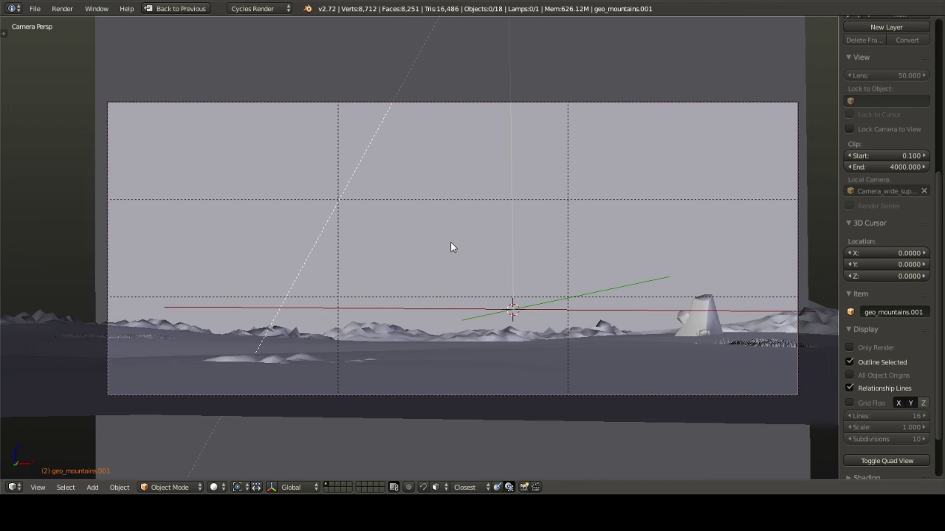
Leave the camera view, select the geo_desGround plane and frame it up close
middle_drag(465, 323, 508, 310)
right_click(507, 306)
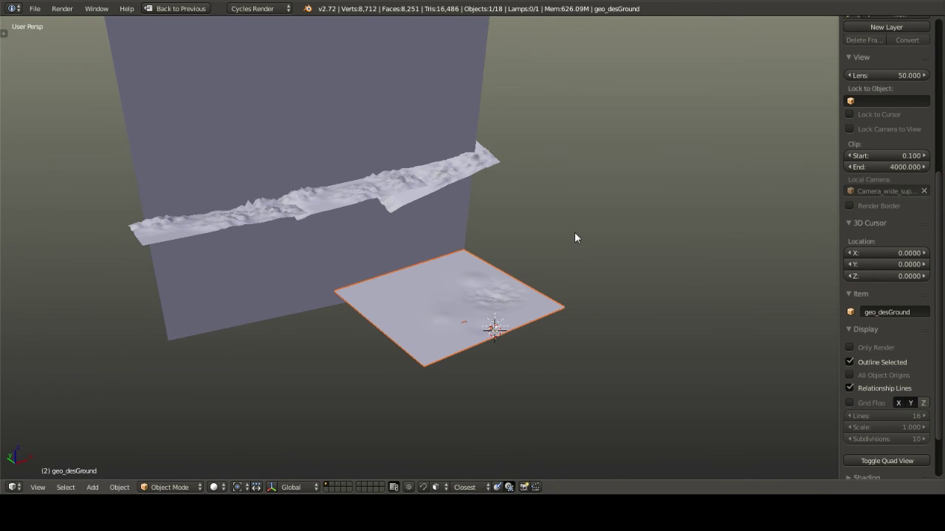
key(KP_Decimal)
scroll(517, 226, up, 3)
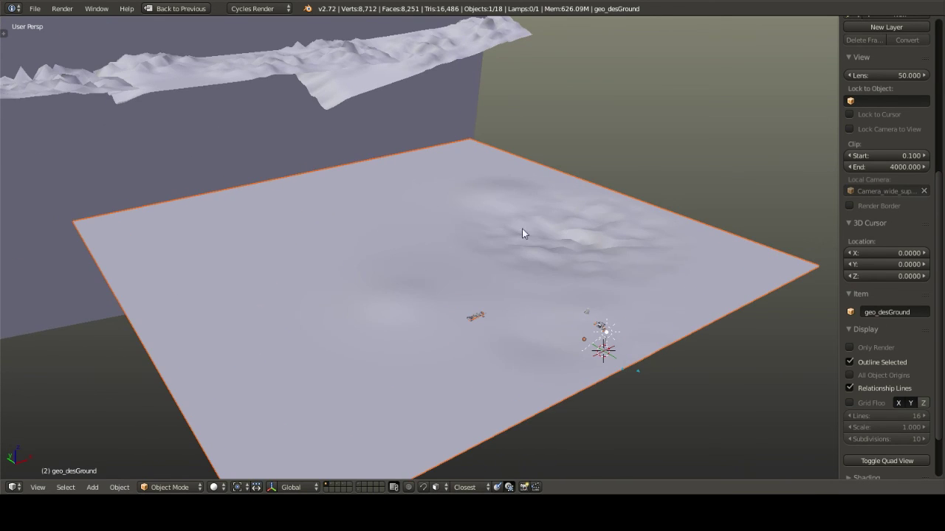
middle_drag(604, 279, 539, 262)
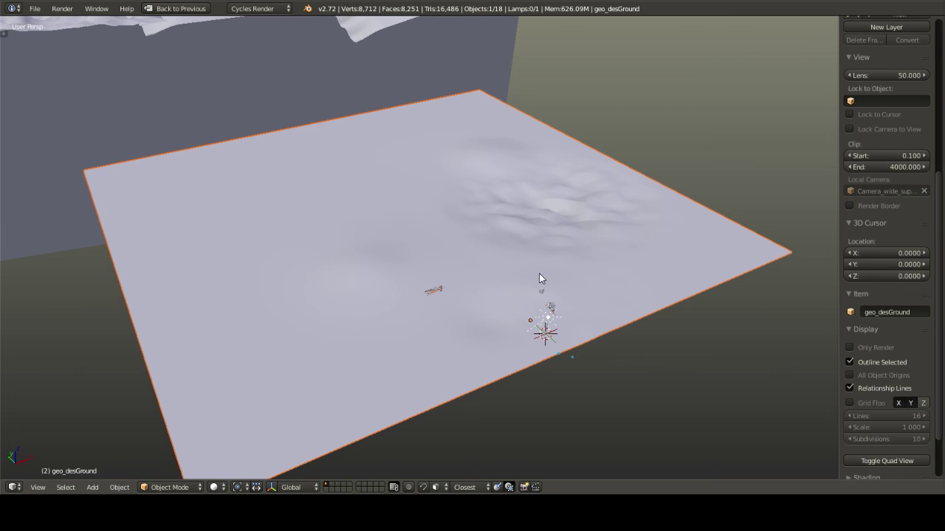
Switch geo_desGround to Weight Paint mode and view its brown_grass weights alongside the vertex groups in the full layout
key(ctrl+Tab)
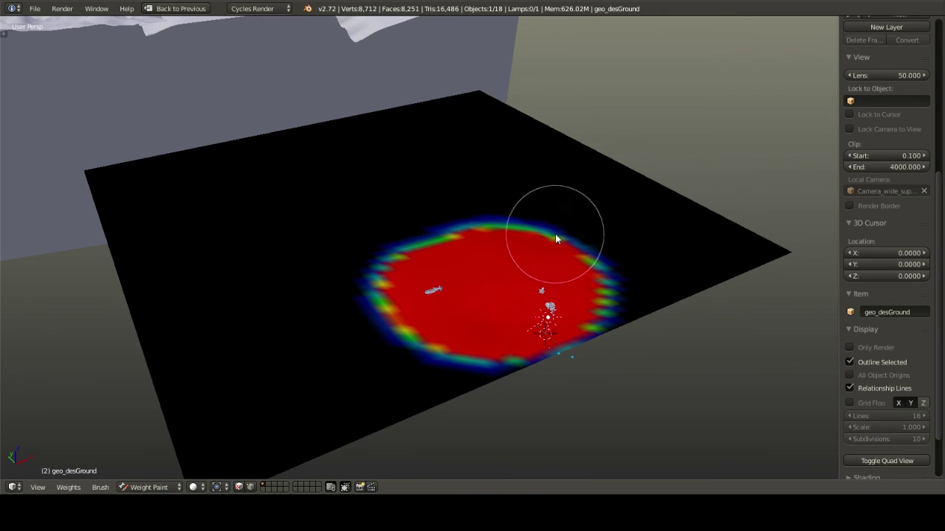
middle_drag(533, 236, 591, 271)
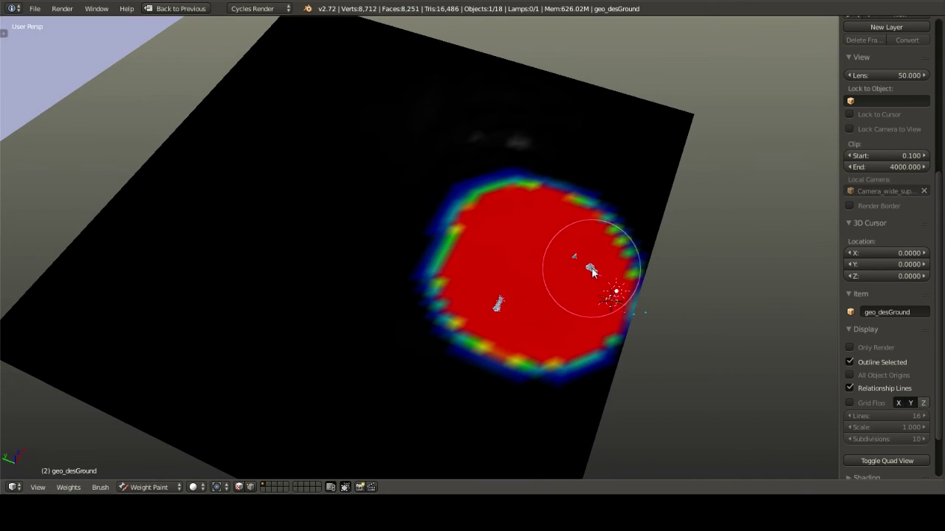
key(ctrl+Up)
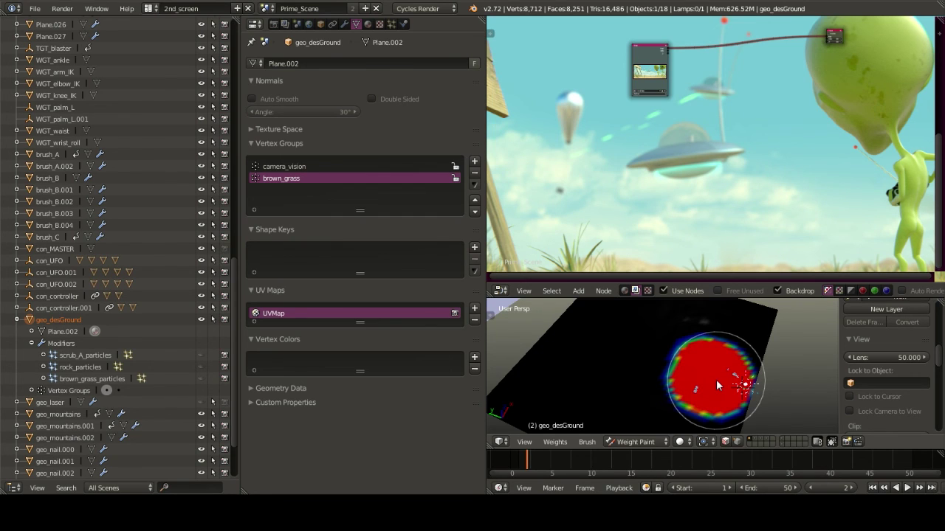
mouse_move(663, 360)
middle_down()
mouse_move(697, 380)
mouse_move(714, 356)
middle_up()
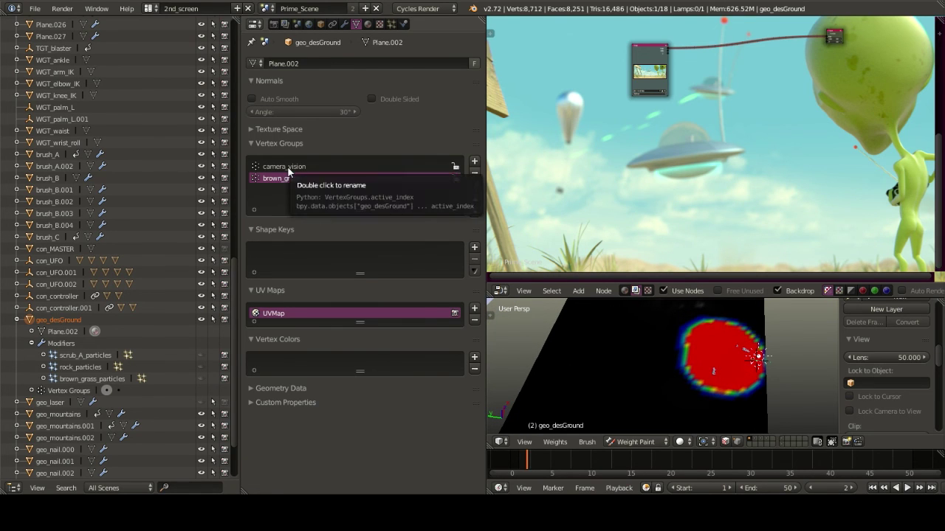
Make the camera_vision vertex group active and compare its weights on geo_desGround with the enlarged final render
click(290, 165)
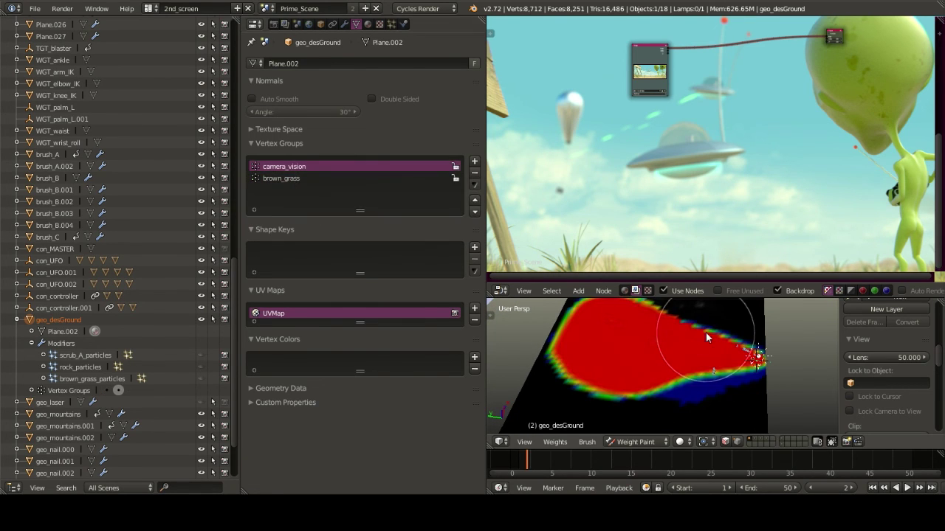
mouse_move(689, 351)
middle_down()
mouse_move(620, 347)
mouse_move(590, 369)
mouse_move(676, 361)
middle_up()
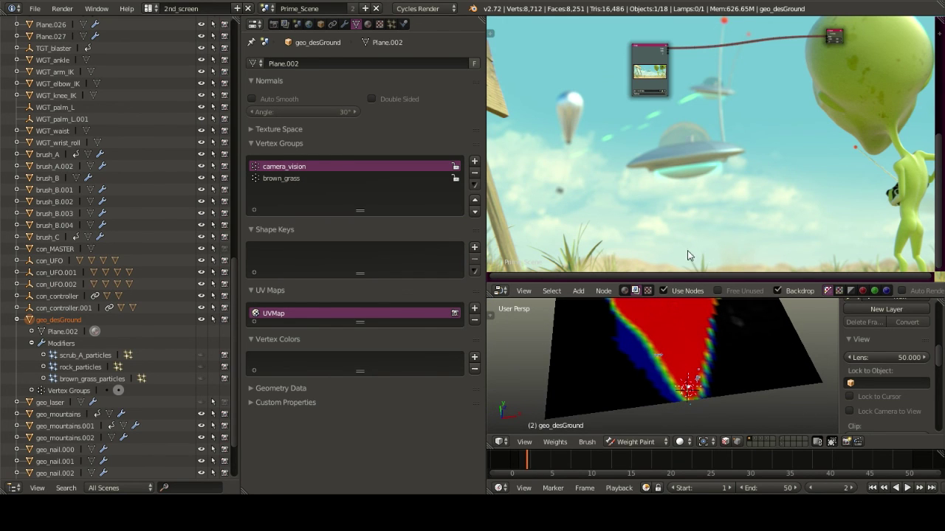
key(ctrl+Up)
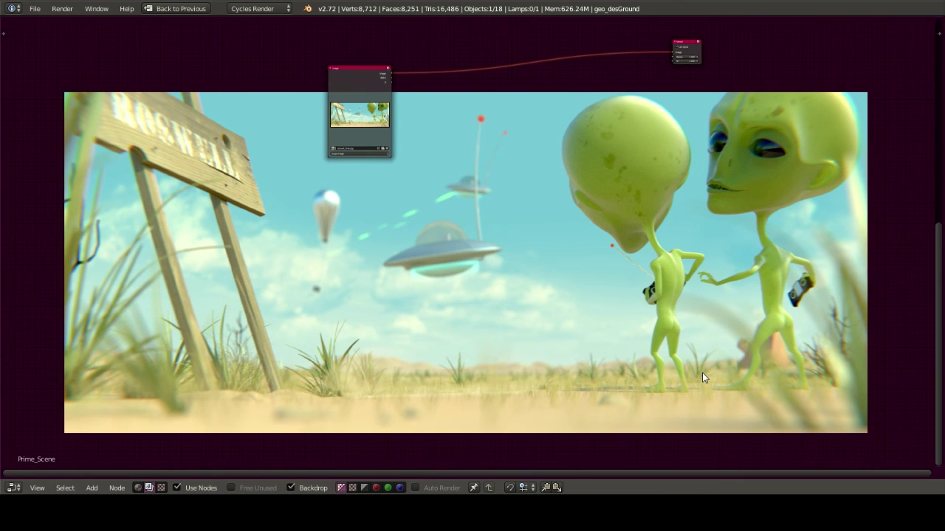
key(ctrl+Up)
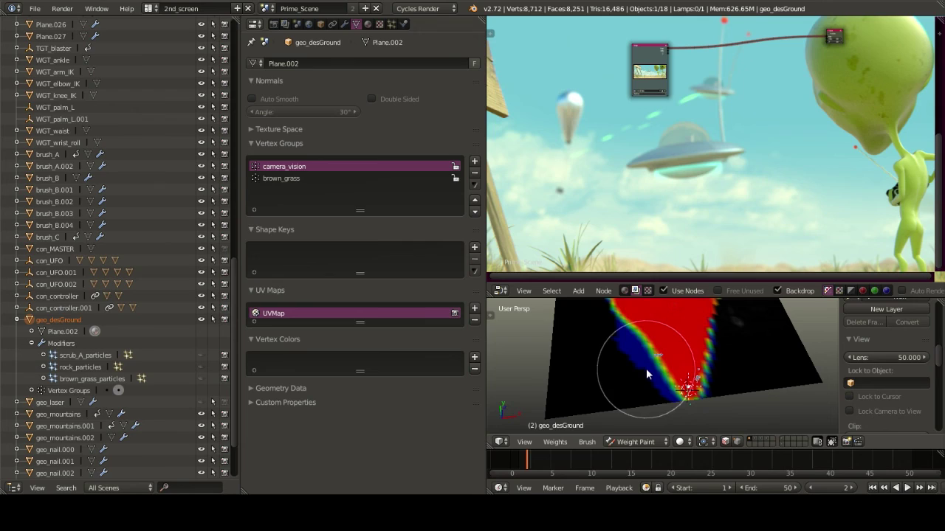
Inspect the plain geo_desGround surface enlarged in Object Mode and return the plane to Weight Paint mode
key(ctrl+Tab)
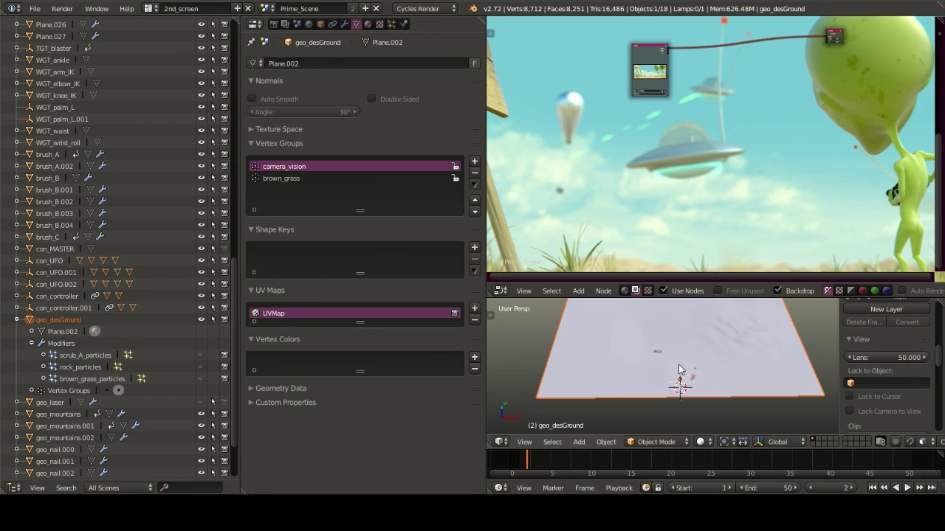
key(ctrl+Up)
middle_drag(580, 278, 599, 327)
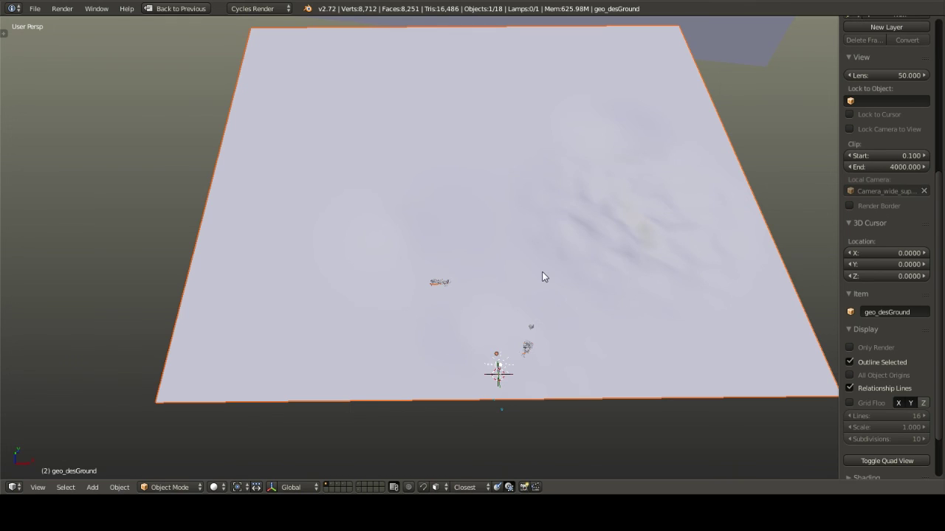
key(ctrl+Tab)
key(ctrl+Up)
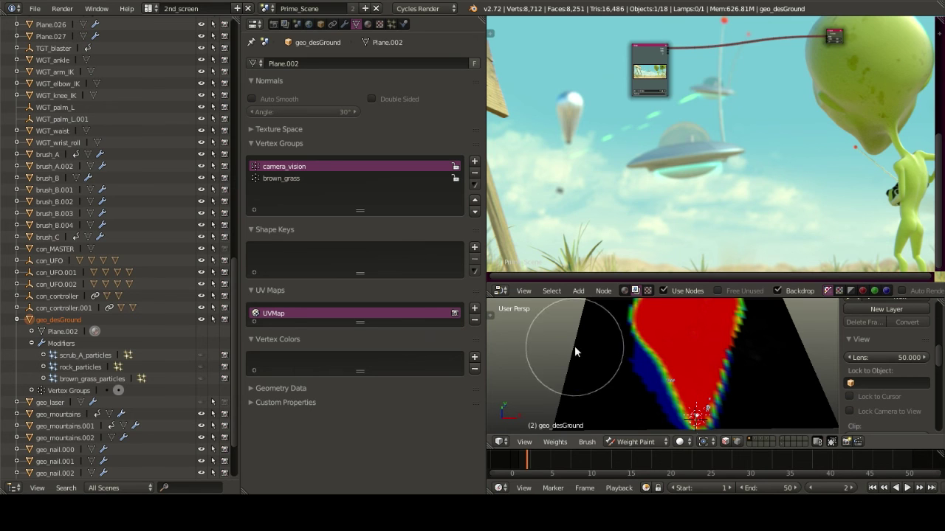
Examine the camera_vision weights from the top view in an enlarged viewport, including the narrow end near the cameras
mouse_move(574, 346)
middle_down()
mouse_move(663, 349)
mouse_move(697, 375)
middle_up()
key(ctrl+Up)
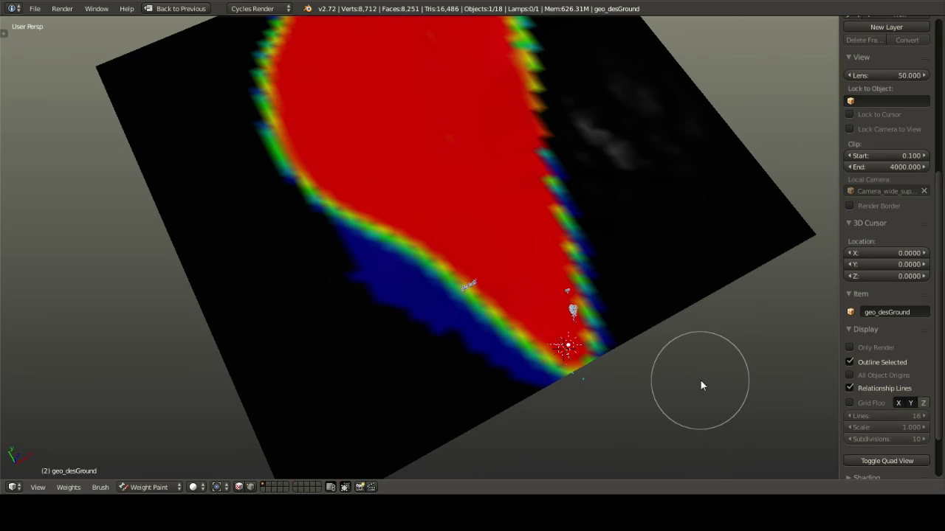
key(KP_7)
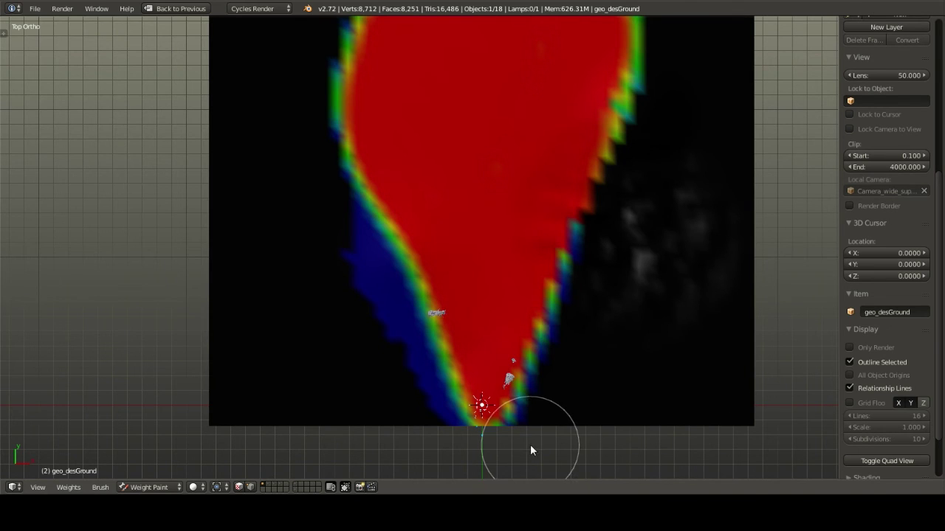
scroll(530, 444, up, 8)
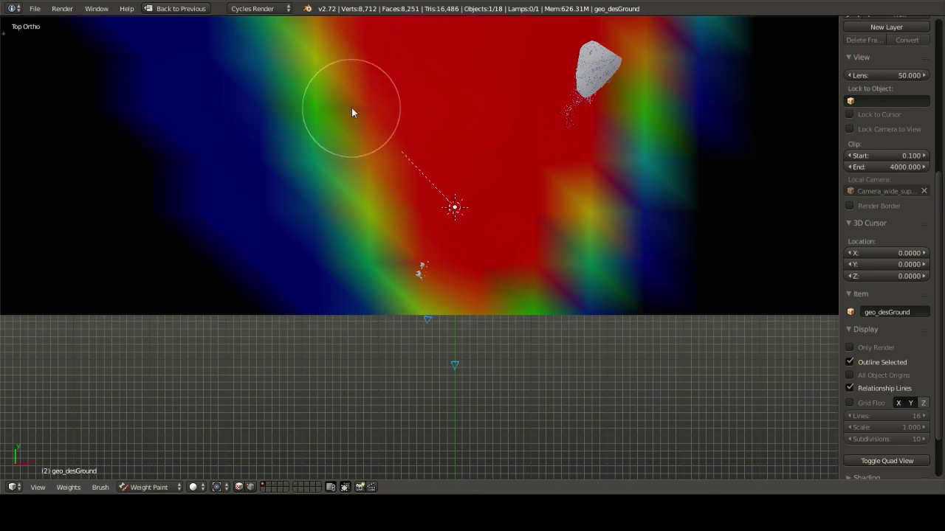
shift+scroll(419, 261, up, 6)
scroll(417, 330, down, 6)
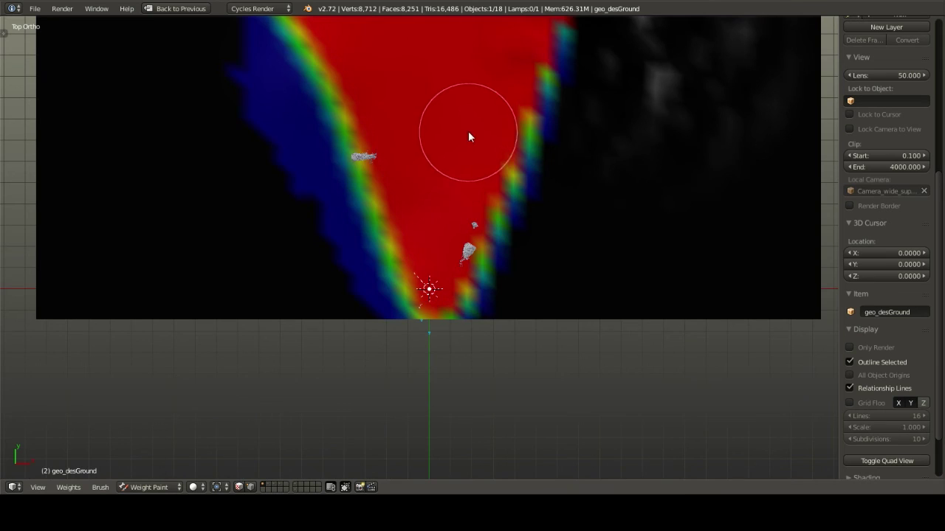
scroll(468, 137, up, 3)
Examine how the camera_vision weights spread across geo_desGround towards the mountains in perspective, and restore the full layout
key(ctrl+Up)
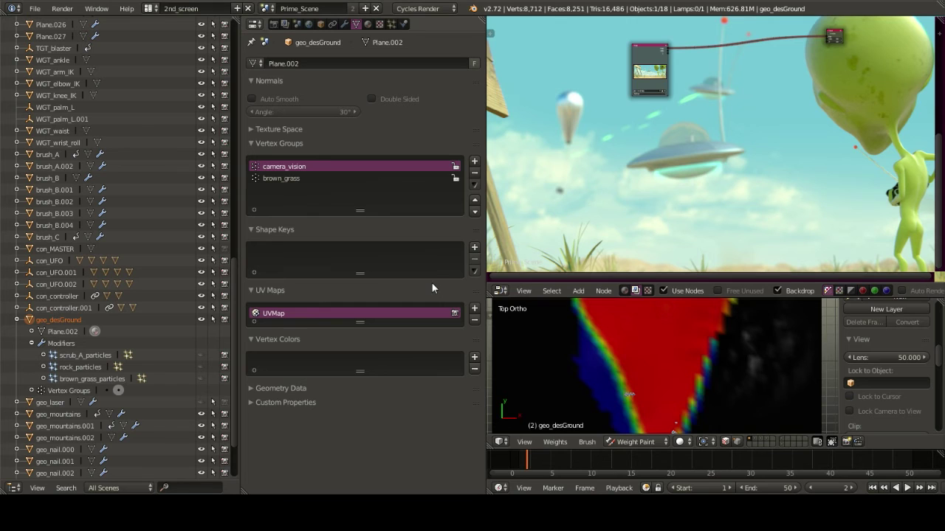
mouse_move(625, 365)
middle_down()
mouse_move(638, 341)
mouse_move(667, 369)
mouse_move(706, 288)
mouse_move(680, 283)
mouse_move(521, 318)
middle_up()
key(ctrl+Up)
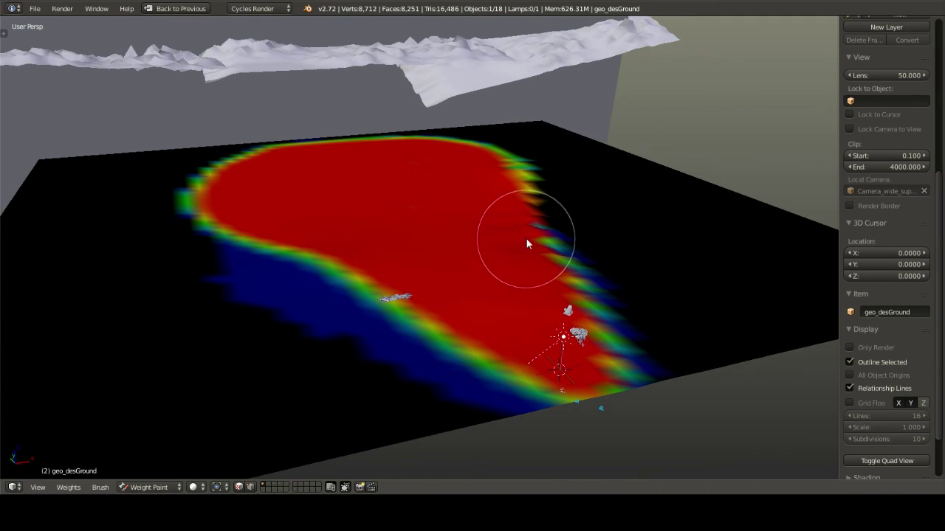
middle_drag(525, 244, 480, 221)
mouse_move(462, 257)
middle_down()
mouse_move(460, 239)
mouse_move(484, 264)
middle_up()
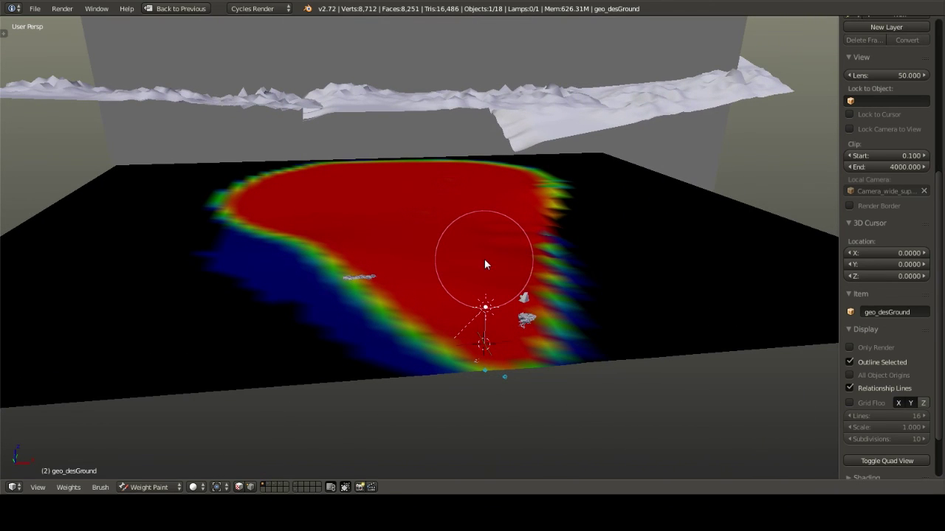
mouse_move(487, 297)
middle_down()
mouse_move(487, 317)
mouse_move(476, 270)
middle_up()
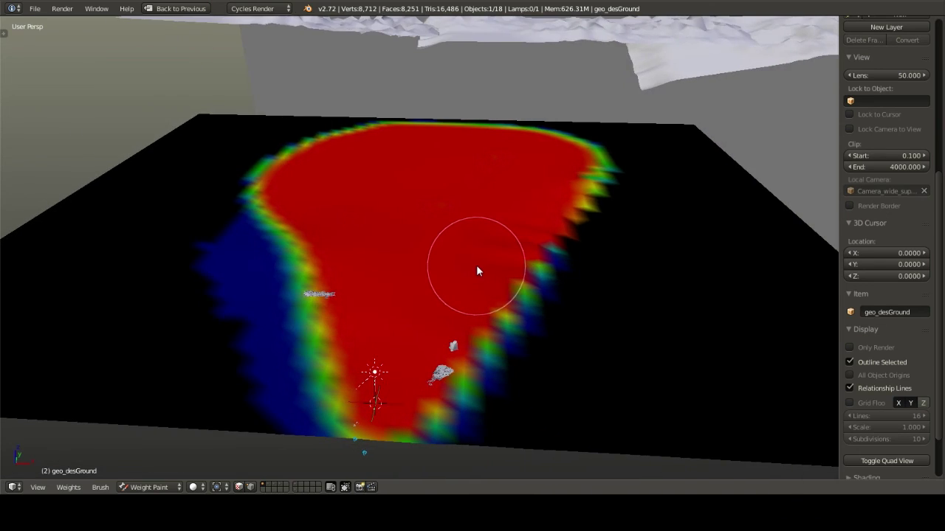
key(shift+space)
mouse_move(627, 341)
middle_down()
mouse_move(715, 374)
mouse_move(698, 339)
mouse_move(660, 340)
mouse_move(682, 379)
mouse_move(730, 388)
mouse_move(683, 347)
middle_up()
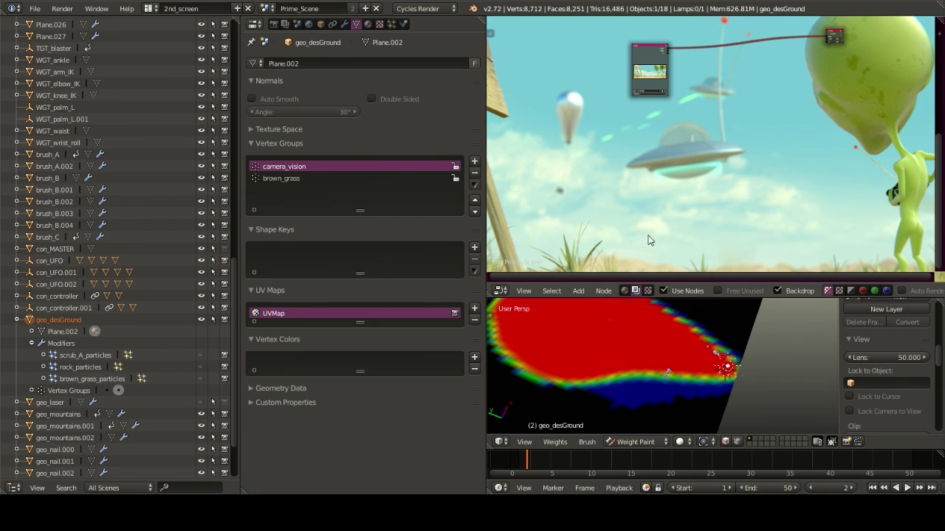
Make the brown_grass vertex group active, inspect its weights near the cameras and compare them with the enlarged render
click(327, 178)
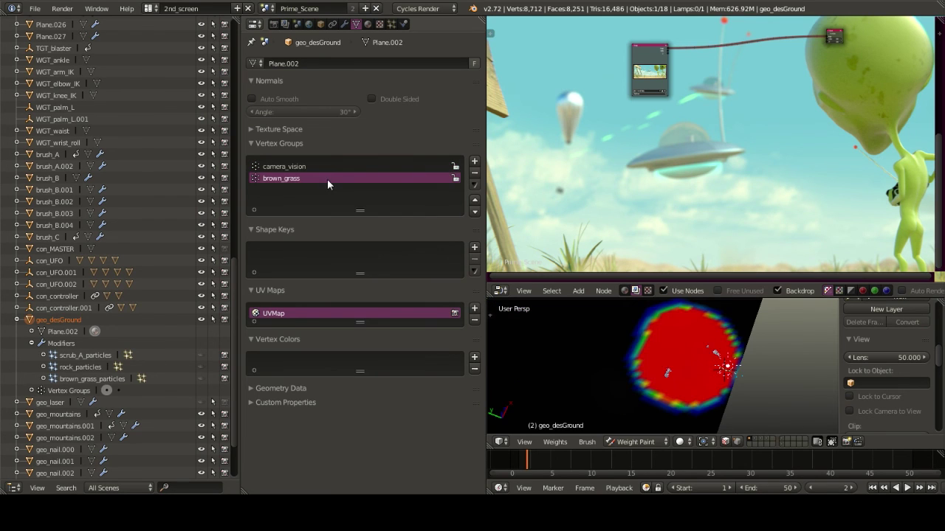
mouse_move(744, 382)
middle_down()
mouse_move(728, 357)
mouse_move(683, 370)
mouse_move(691, 391)
mouse_move(679, 395)
middle_up()
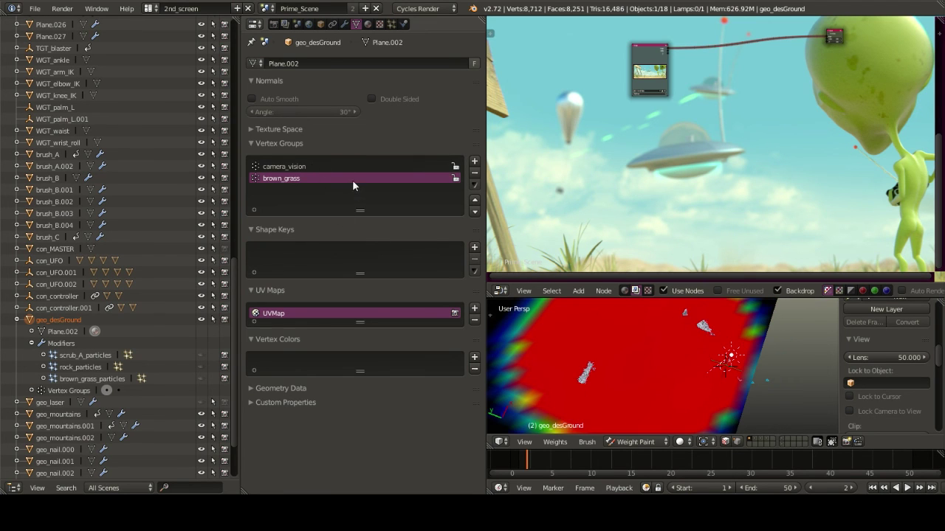
key(ctrl+Up)
mouse_move(535, 318)
middle_down()
mouse_move(470, 250)
mouse_move(433, 239)
middle_up()
key(ctrl+Up)
key(ctrl+Up)
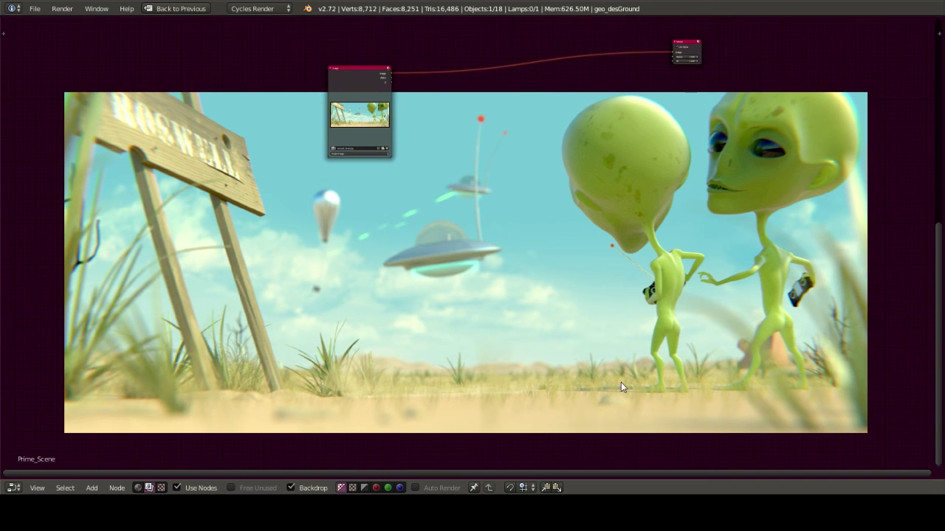
key(ctrl+Up)
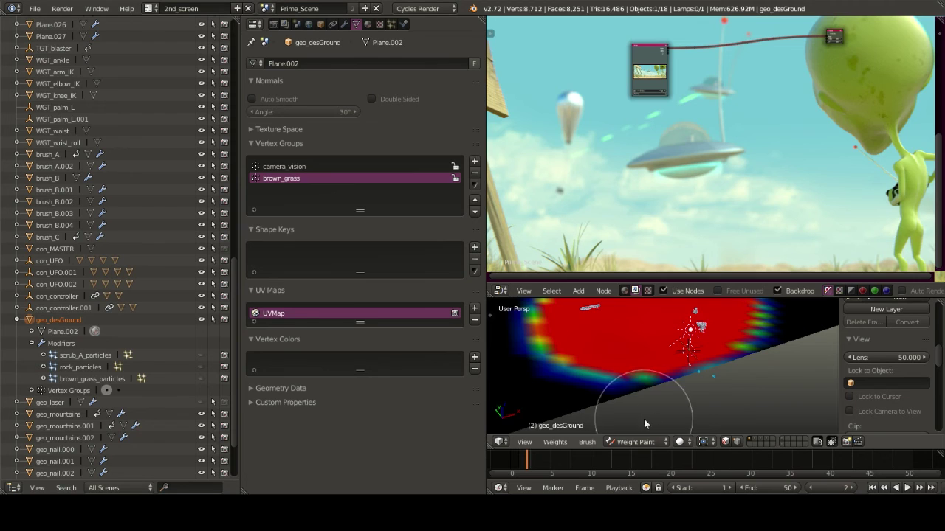
View the brown_grass weights across the whole ground, return to Object Mode, deselect everything and look through the scene camera
mouse_move(653, 391)
middle_down()
mouse_move(635, 355)
mouse_move(688, 351)
mouse_move(625, 357)
middle_up()
key(ctrl+Up)
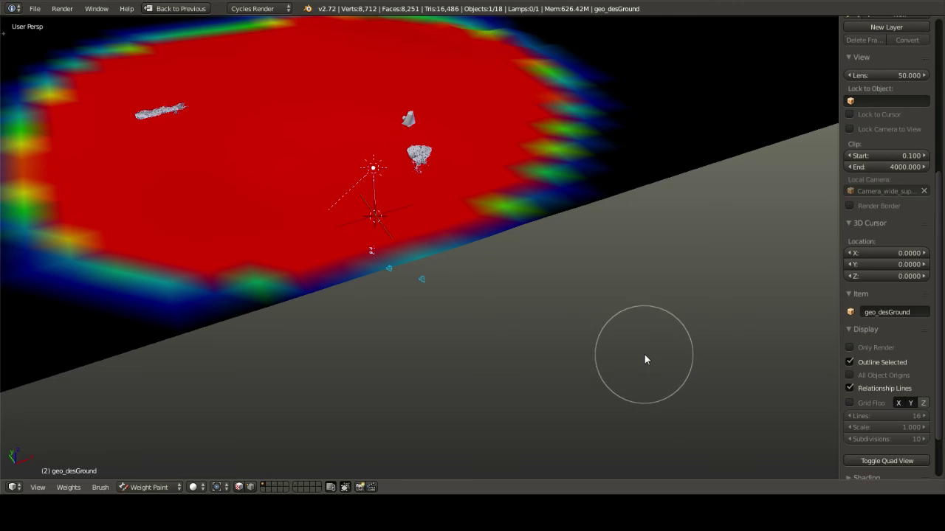
mouse_move(525, 244)
middle_down()
mouse_move(627, 280)
mouse_move(582, 271)
mouse_move(555, 302)
mouse_move(472, 290)
mouse_move(491, 292)
mouse_move(478, 285)
middle_up()
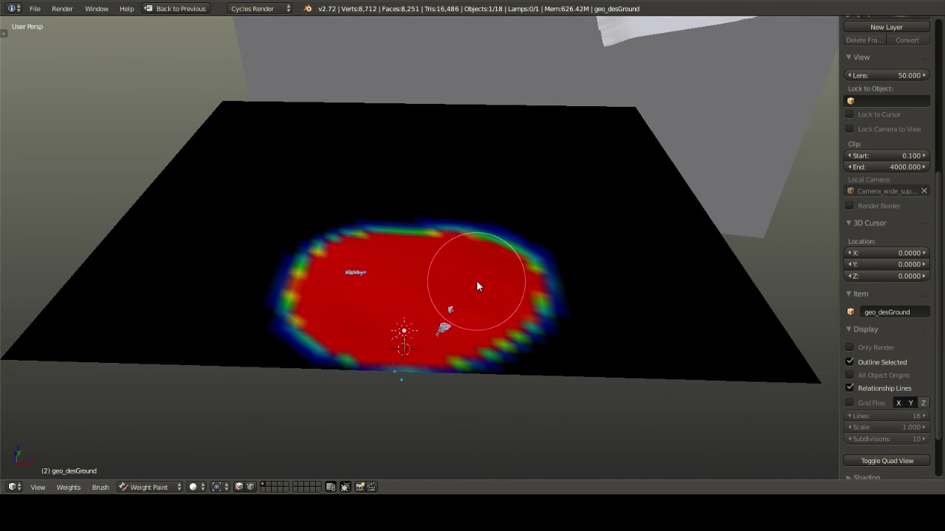
key(ctrl+Tab)
middle_drag(468, 276, 506, 281)
key(a)
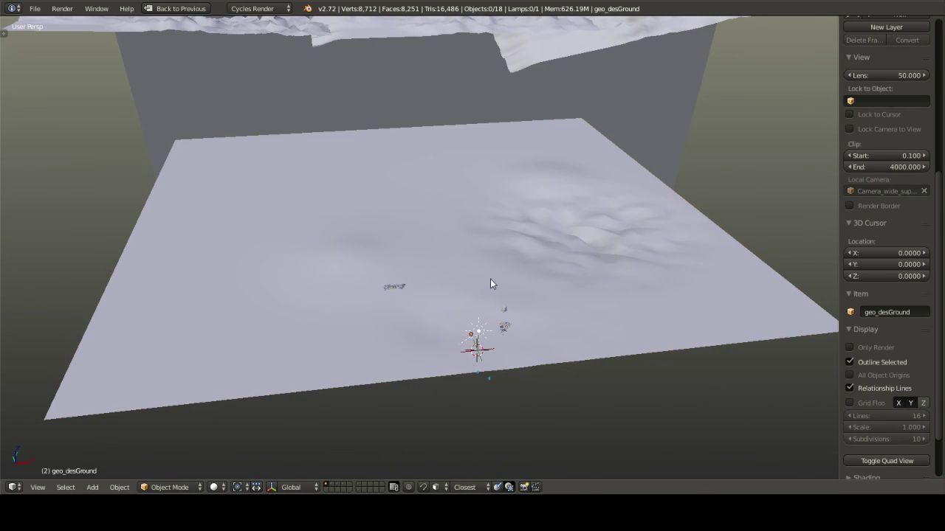
key(KP_0)
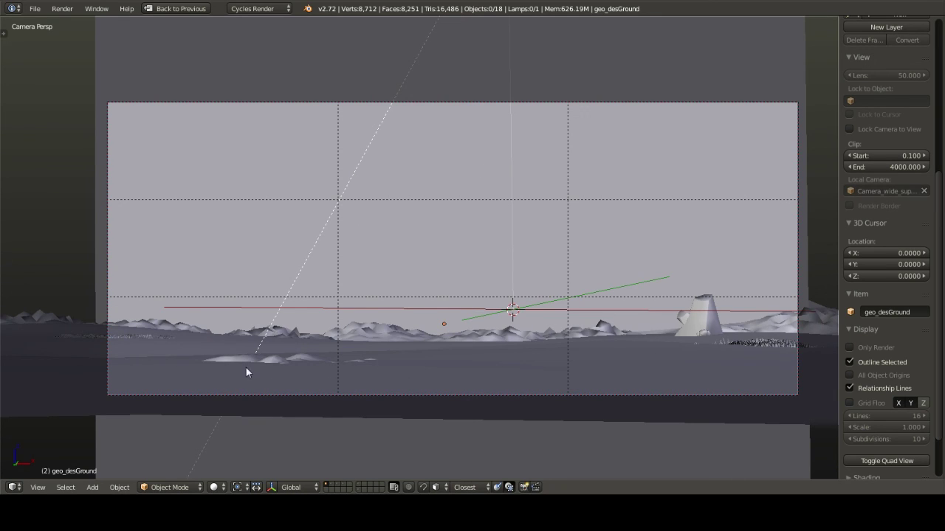
Select the Plane.002 grass patch, check the camera view in wireframe, and select the sky_BG_forWide backdrop
right_click(760, 342)
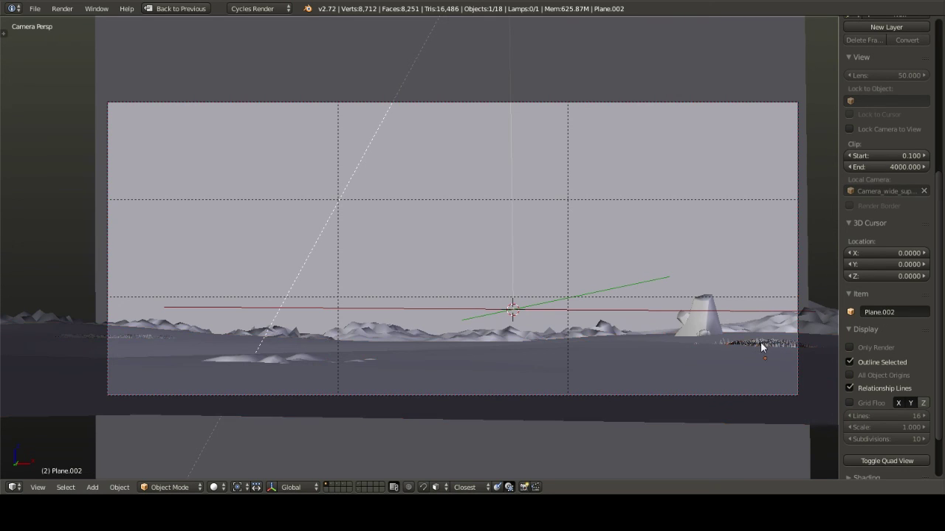
key(z)
key(z)
right_click(516, 218)
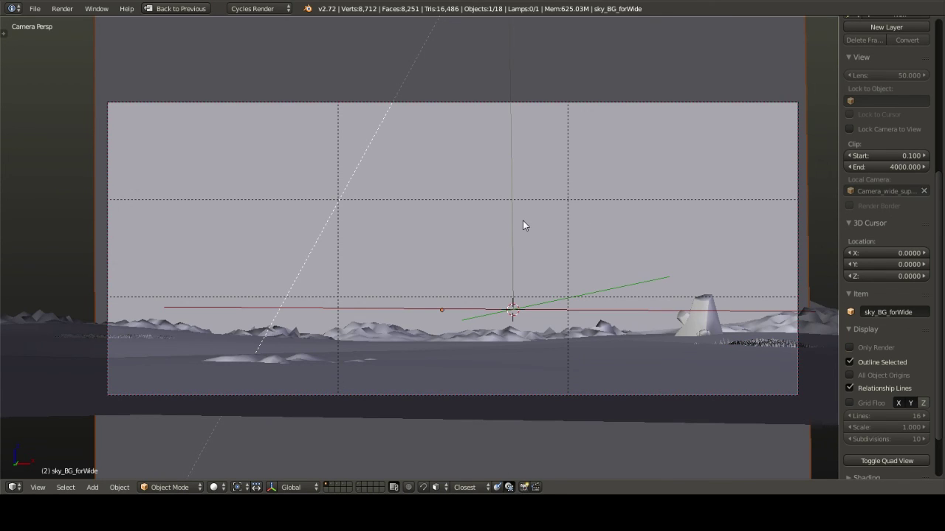
Show the foreground props layer together with the backdrop and view the combined scene from outside the camera
key(shift+2)
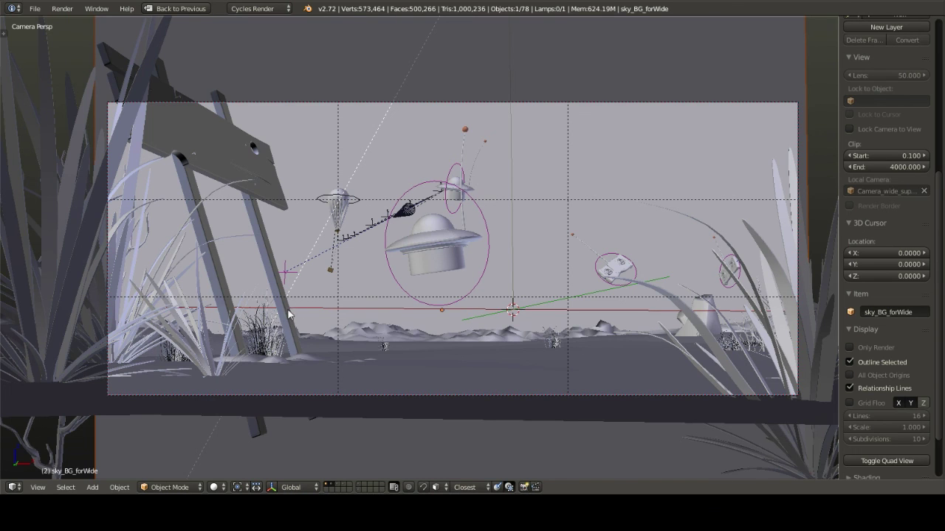
key(KP_0)
scroll(276, 317, down, 6)
shift+middle_drag(274, 349, 377, 306)
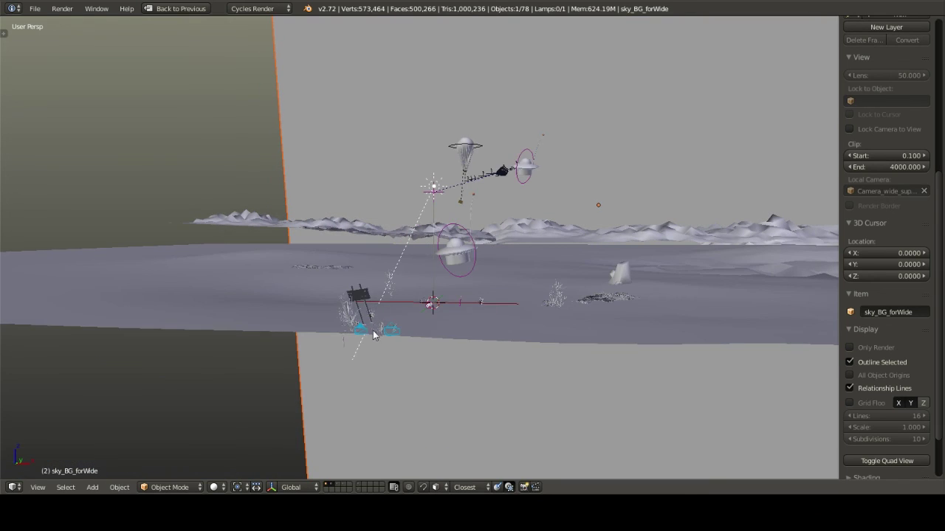
scroll(365, 340, up, 6)
Isolate the foreground props layer, then select and frame the dry branch among the plants near the sign
key(2)
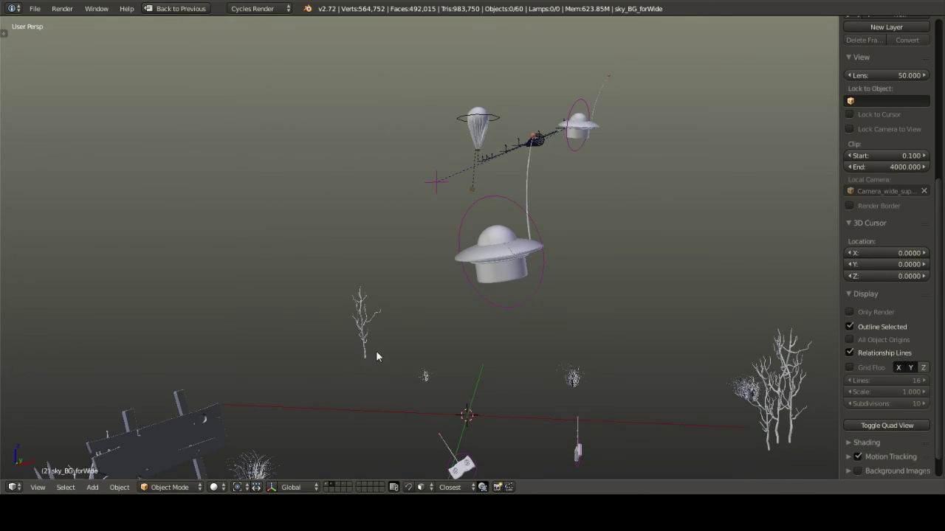
middle_drag(376, 350, 364, 329)
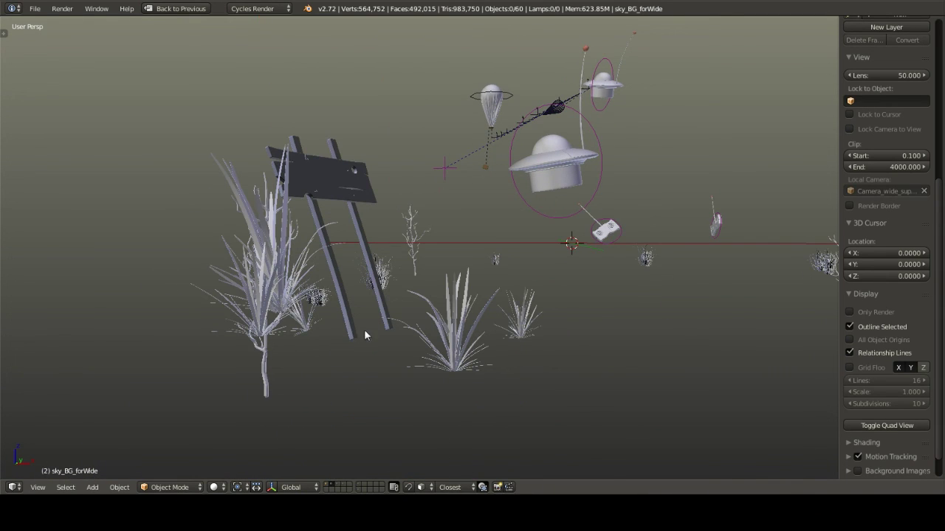
right_click(275, 375)
key(KP_Decimal)
middle_drag(315, 380, 433, 279)
Select the Plane.026 grass tuft and frame it up close to inspect its blades
right_click(383, 275)
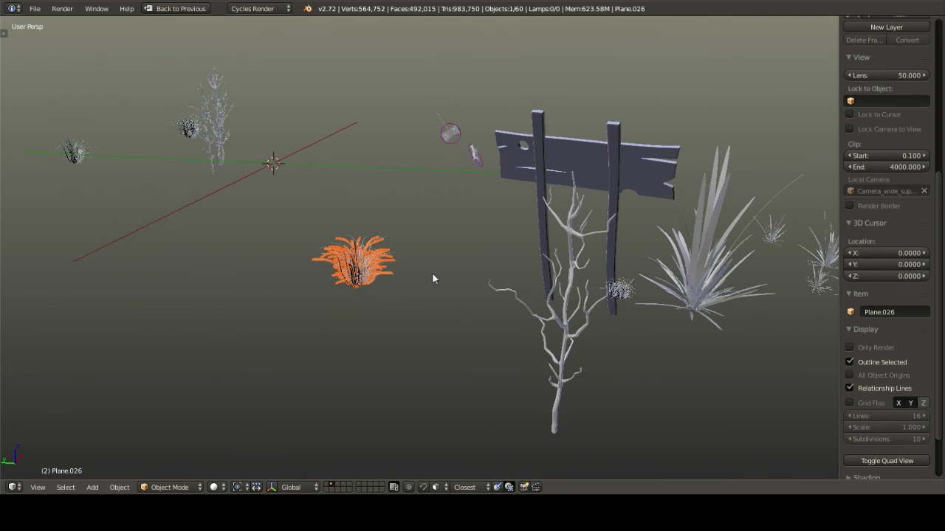
key(KP_Decimal)
scroll(461, 276, up, 6)
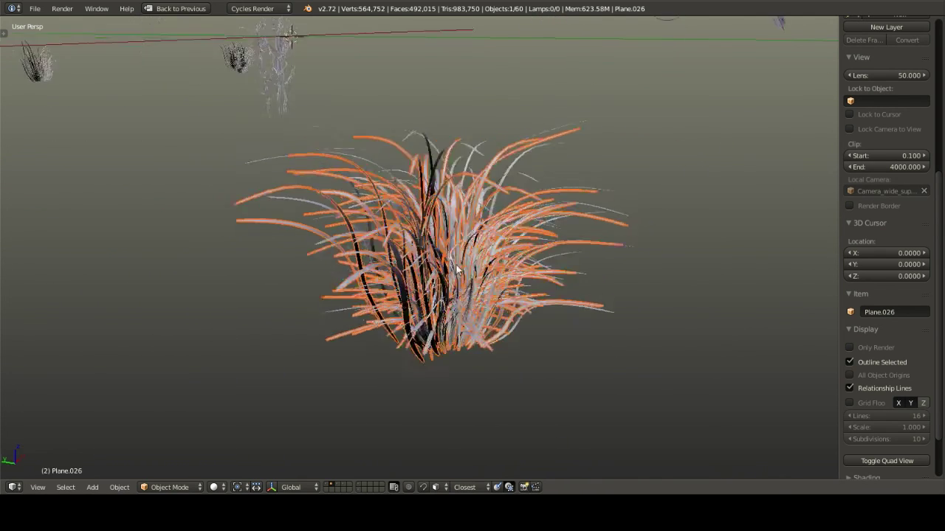
middle_drag(478, 261, 394, 266)
Return to the scene camera, show the backdrop layer together with the foreground props, and deselect everything
scroll(394, 266, down, 1)
scroll(395, 266, down, 3)
middle_drag(541, 236, 598, 223)
key(KP_0)
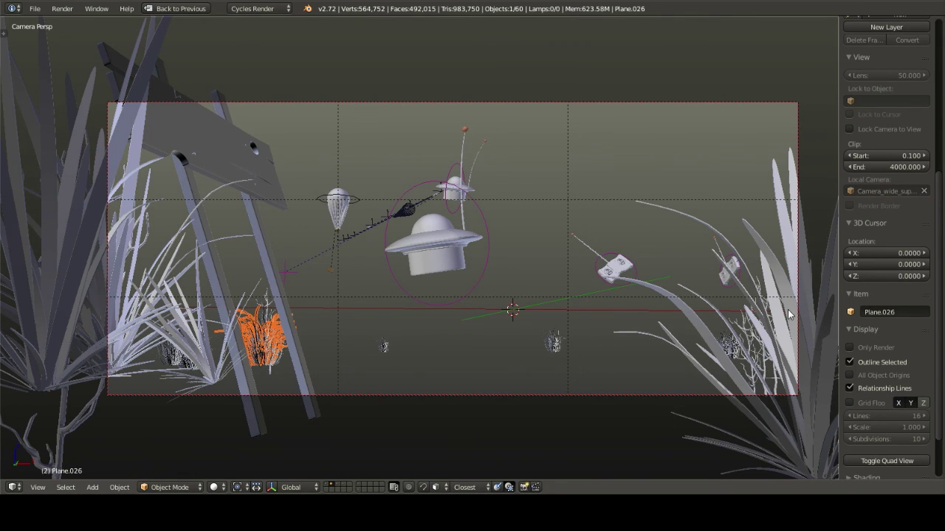
key(shift+2)
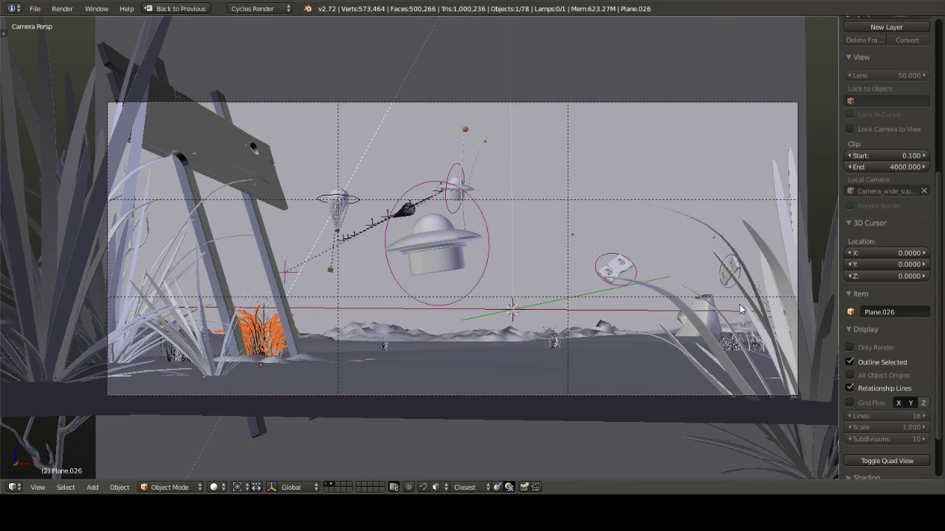
key(a)
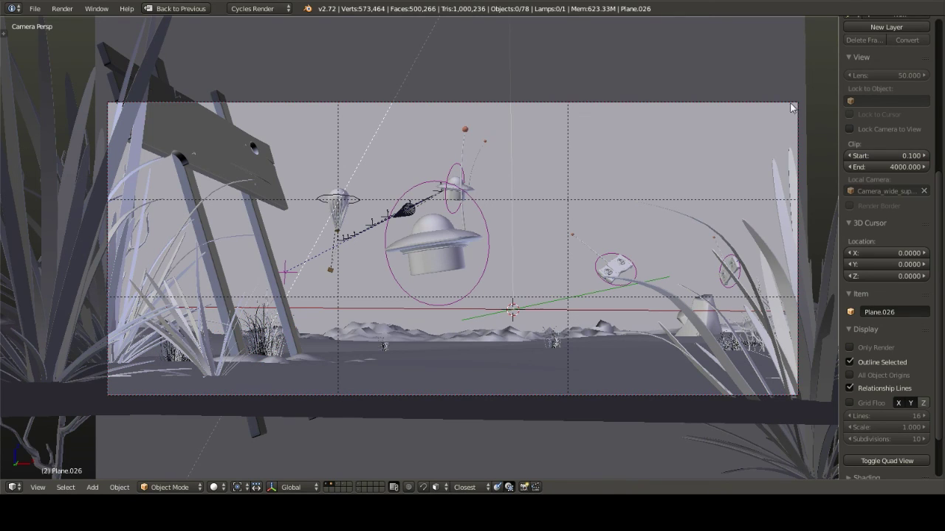
Select and frame the wooden sign, and show the viewport in Texture shading to inspect its painted lettering
right_click(212, 150)
middle_drag(422, 163, 396, 165)
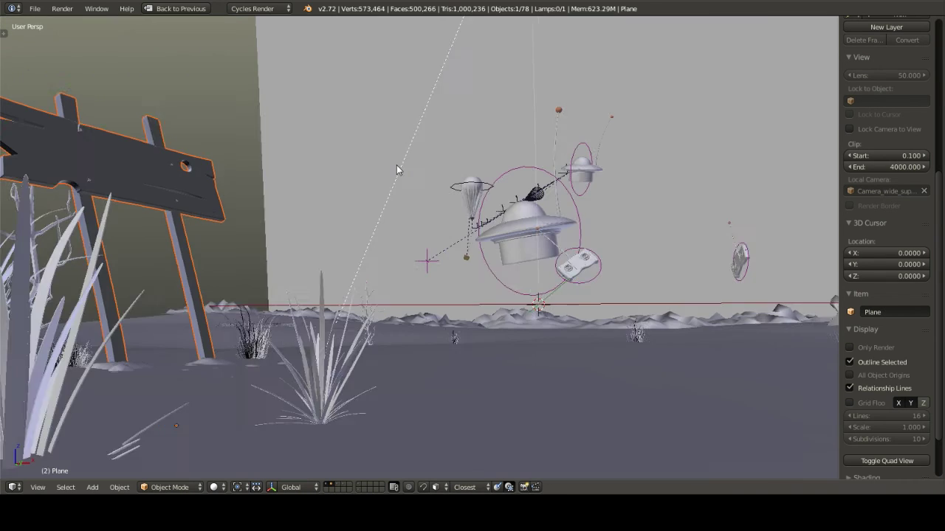
key(KP_Decimal)
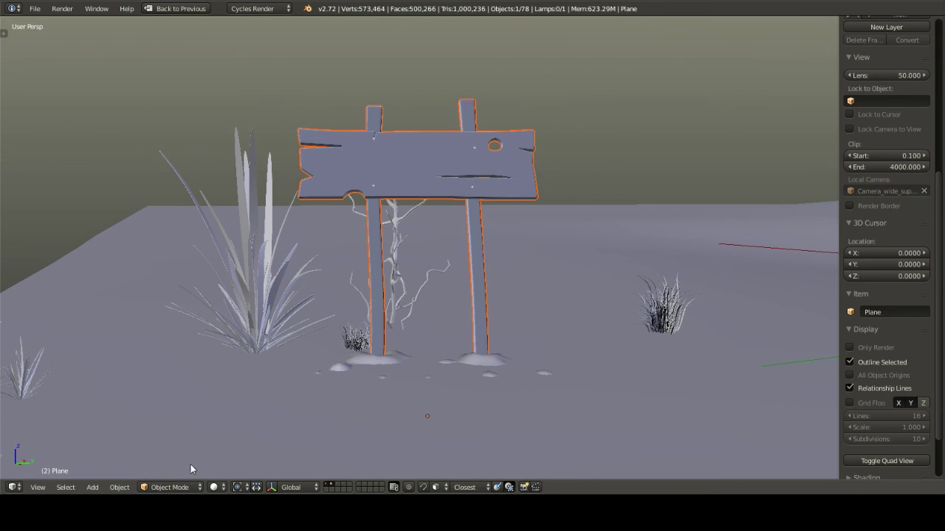
click(213, 488)
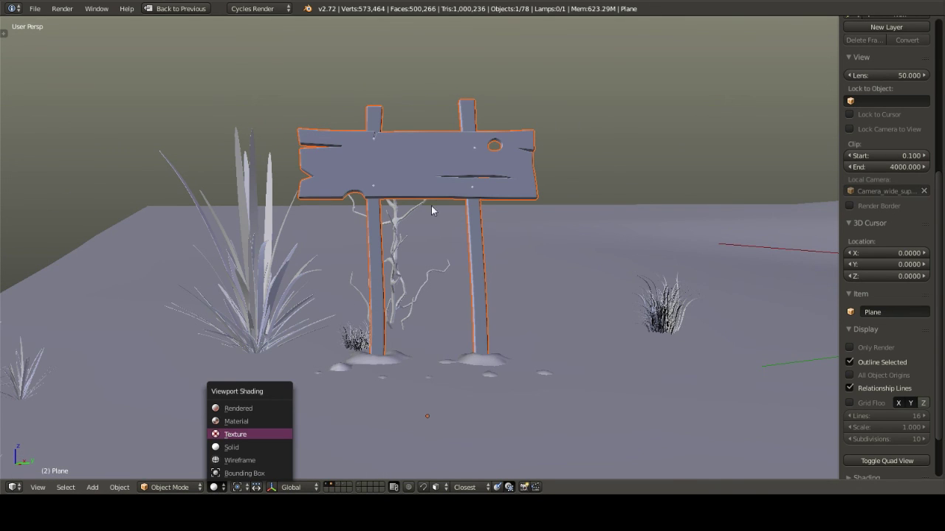
scroll(423, 208, up, 3)
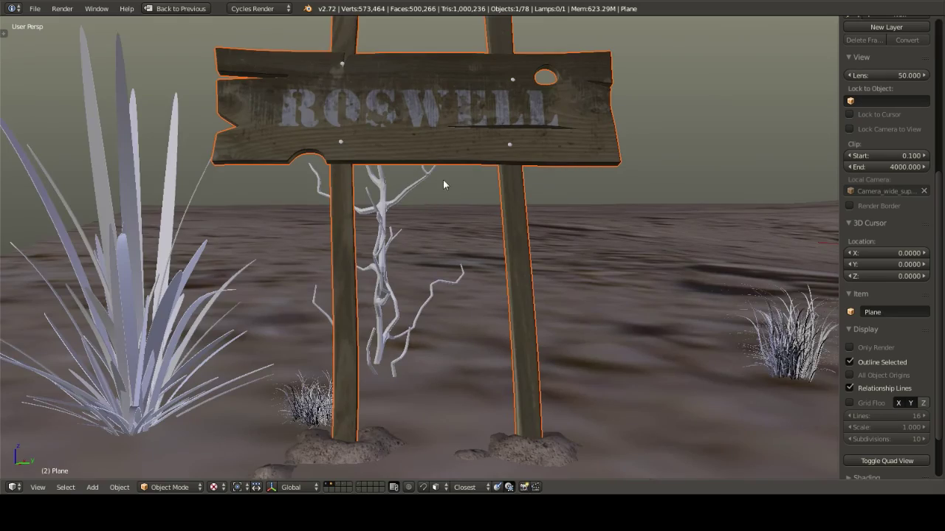
middle_drag(443, 185, 358, 139)
middle_drag(405, 197, 395, 196)
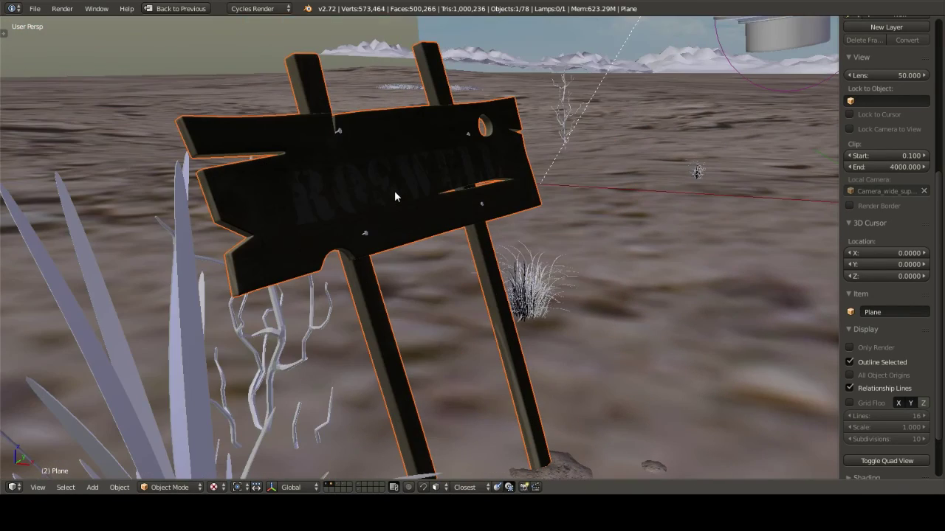
Return to the scene camera in Solid shading, isolate the foreground props layer and deselect everything
key(KP_0)
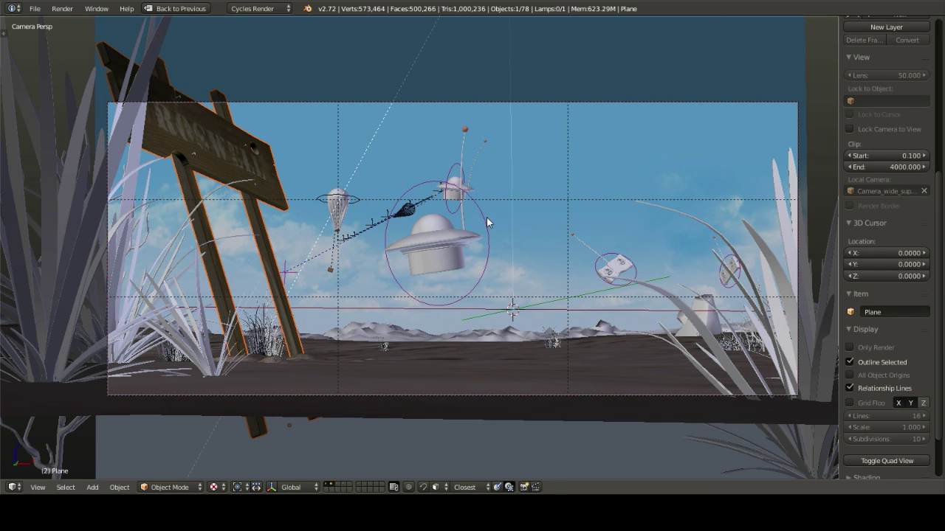
key(z)
key(z)
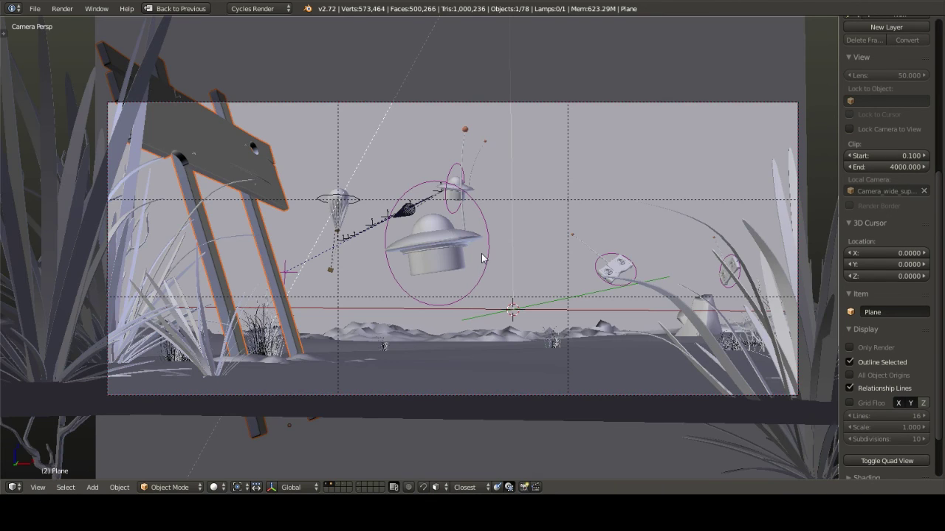
key(2)
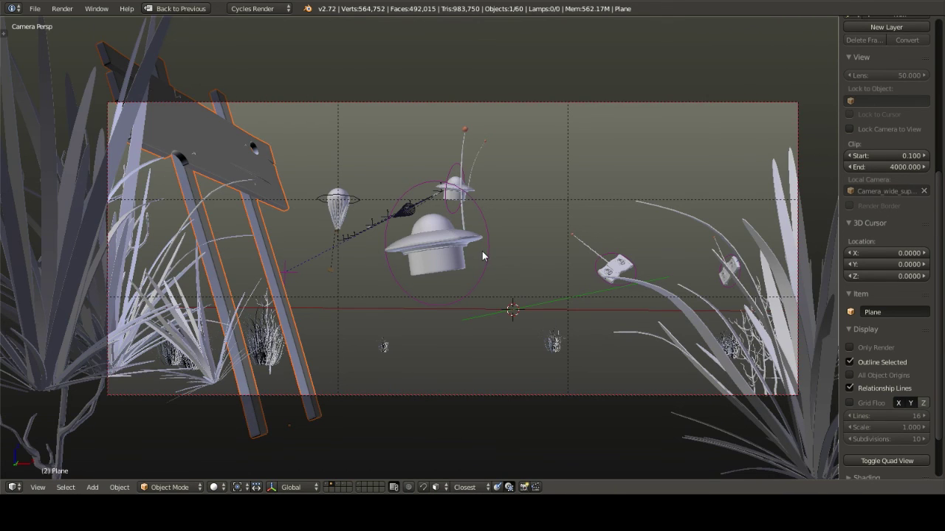
key(a)
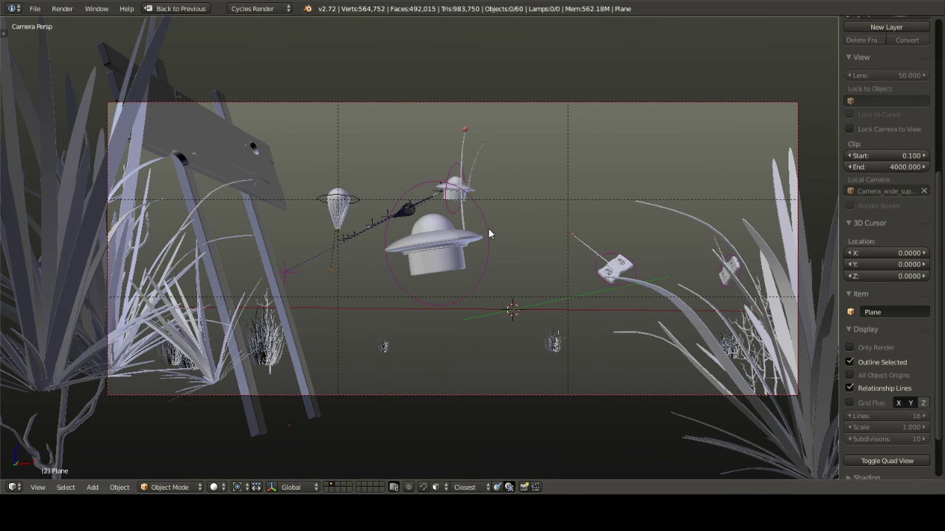
Select the circular control around the large UFO and frame it up close to view the craft from below
right_click(488, 233)
middle_drag(490, 221, 462, 188)
key(KP_Decimal)
scroll(440, 296, up, 4)
scroll(511, 256, down, 5)
middle_drag(534, 156, 491, 239)
Select the geo_UFO.005 body, inspect its mesh in Edit Mode from several angles, and return to Object Mode
right_click(450, 294)
scroll(456, 298, up, 2)
key(Tab)
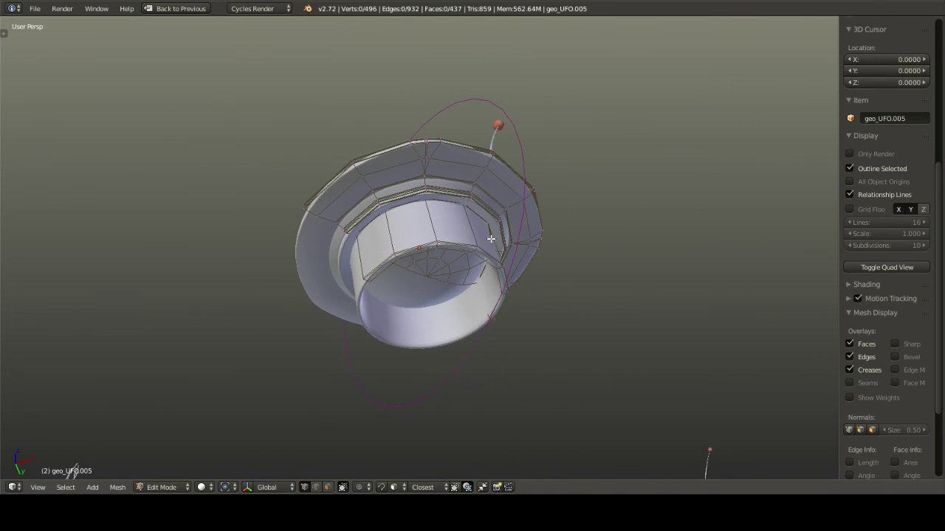
middle_drag(485, 274, 468, 293)
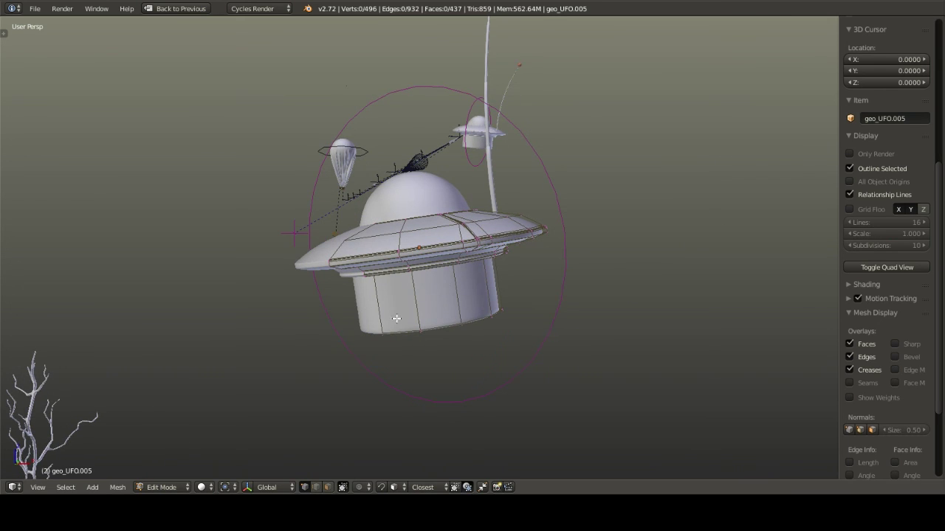
middle_drag(524, 319, 426, 307)
key(Tab)
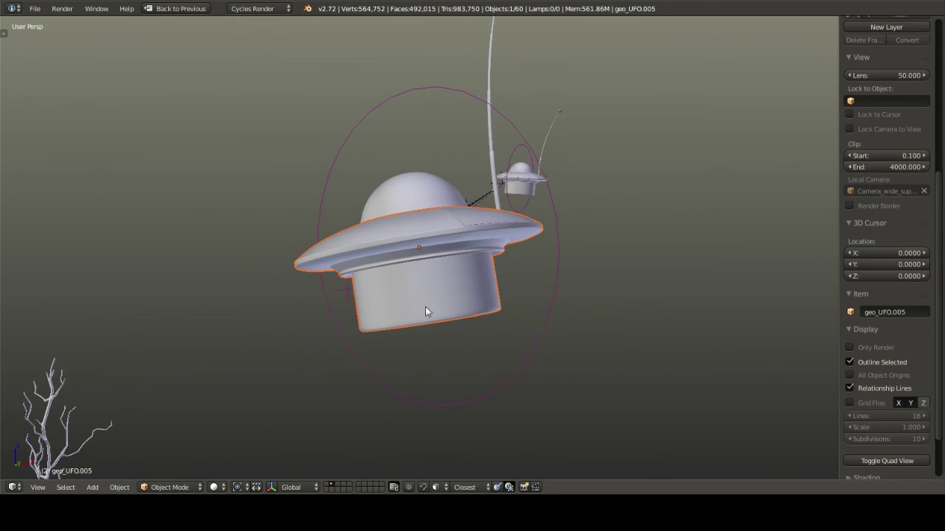
Select the smaller UFO's con_UFO.001 control and frame it to examine the craft and the rig trailing beside it
middle_drag(449, 277, 471, 282)
scroll(449, 292, down, 2)
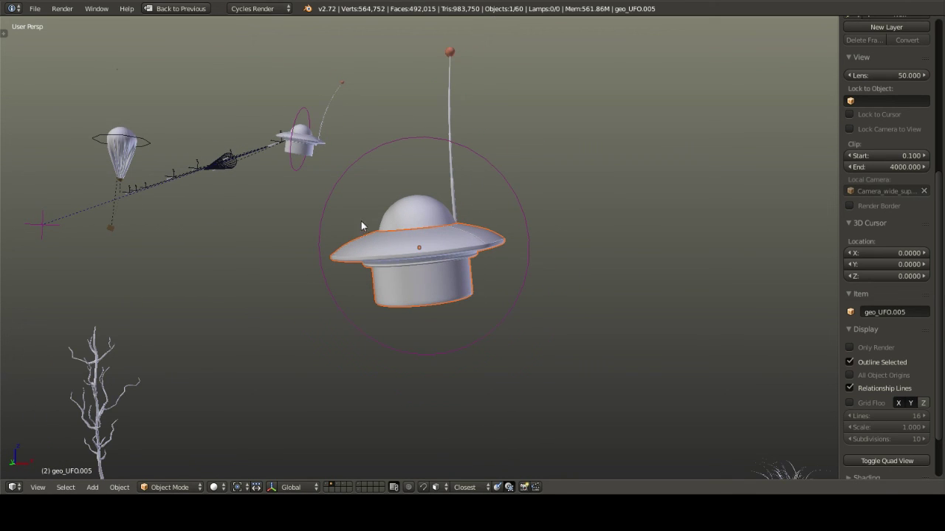
click(443, 127)
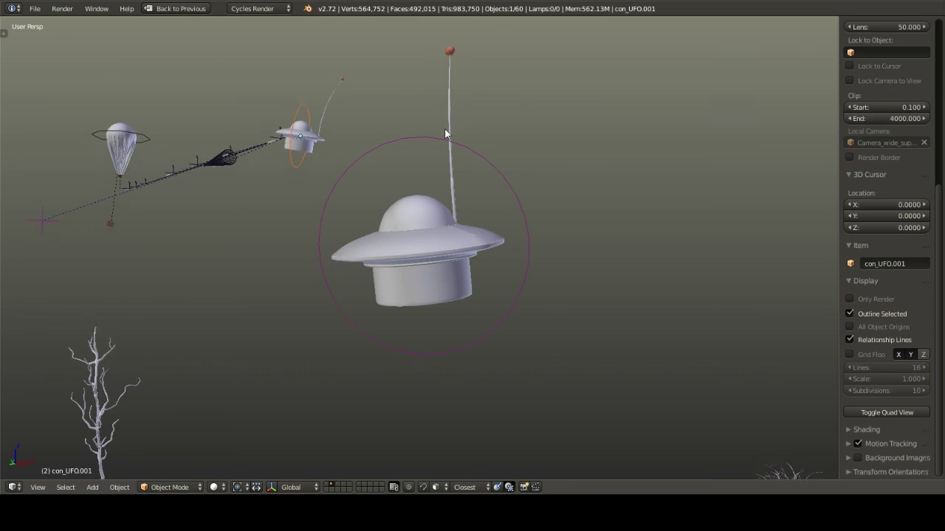
key(KP_8)
scroll(443, 128, up, 3)
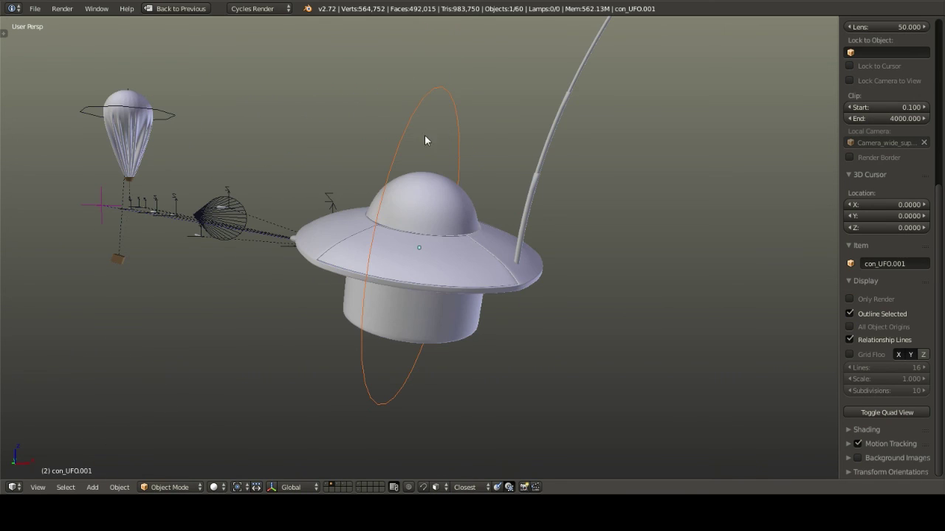
middle_drag(424, 140, 456, 185)
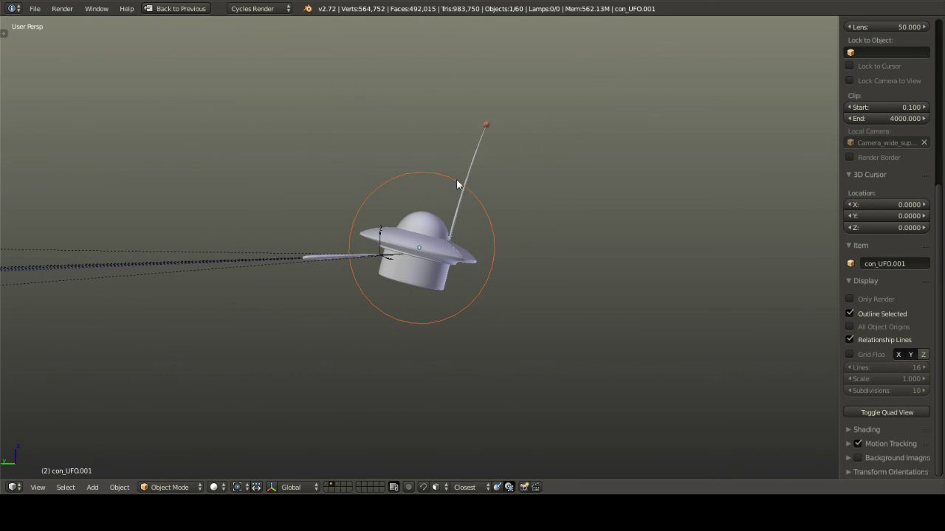
middle_drag(335, 271, 453, 199)
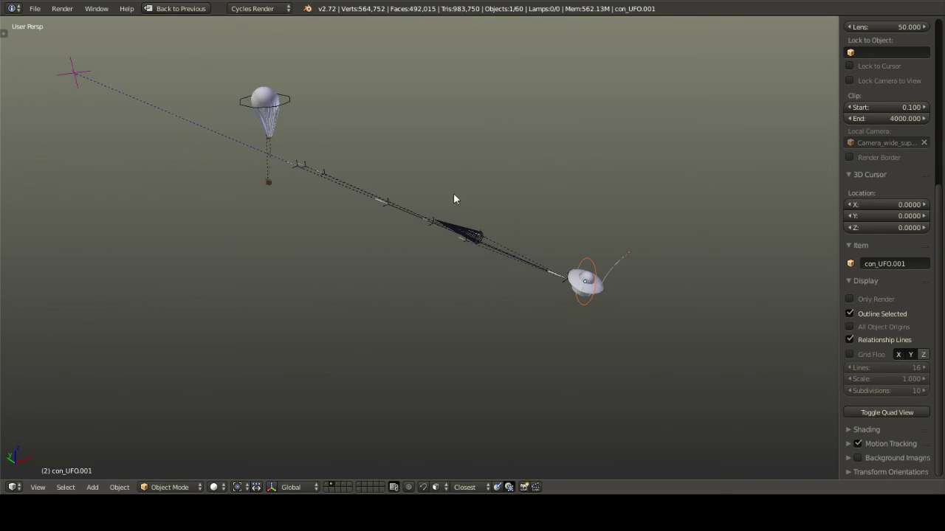
Try moving the Cone in the rig between the balloon and the smaller UFO from different angles
right_click(457, 229)
middle_drag(461, 242, 563, 280)
key(g)
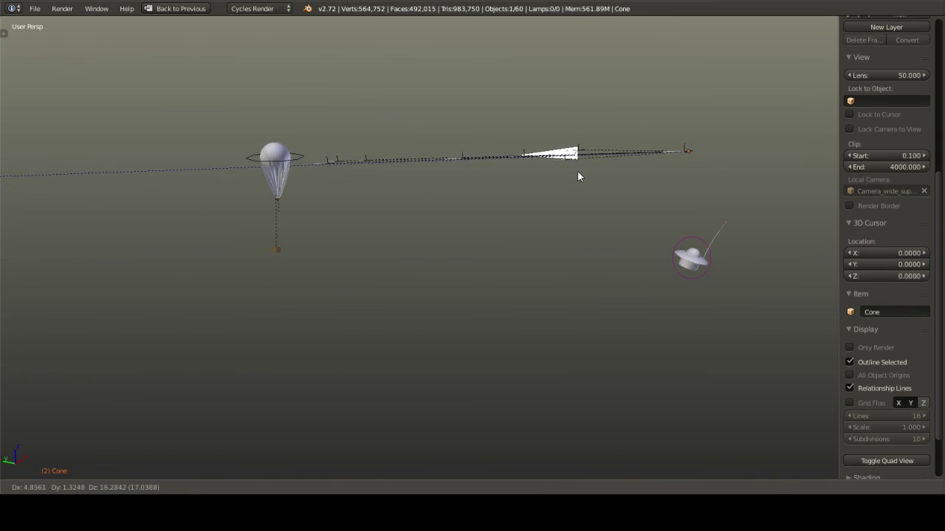
click(642, 190)
middle_drag(642, 190, 514, 212)
key(g)
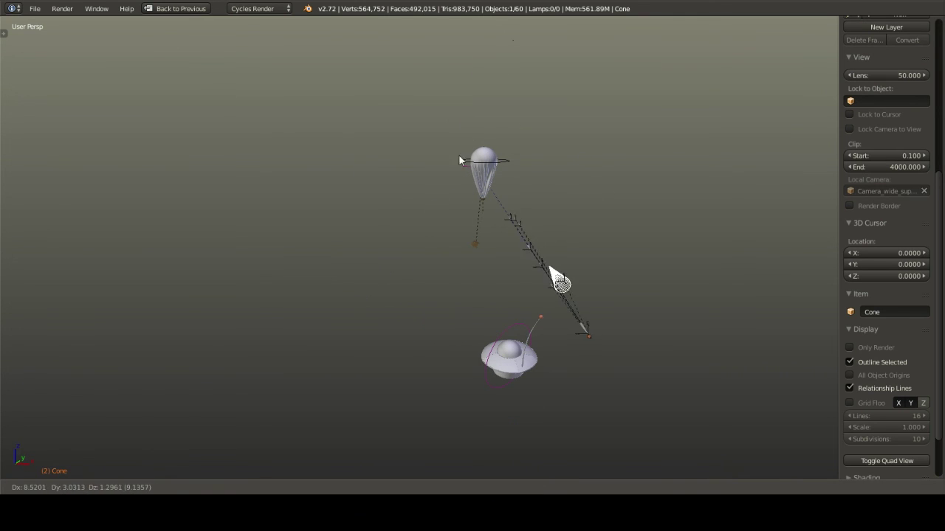
key(Escape)
middle_drag(503, 329, 730, 281)
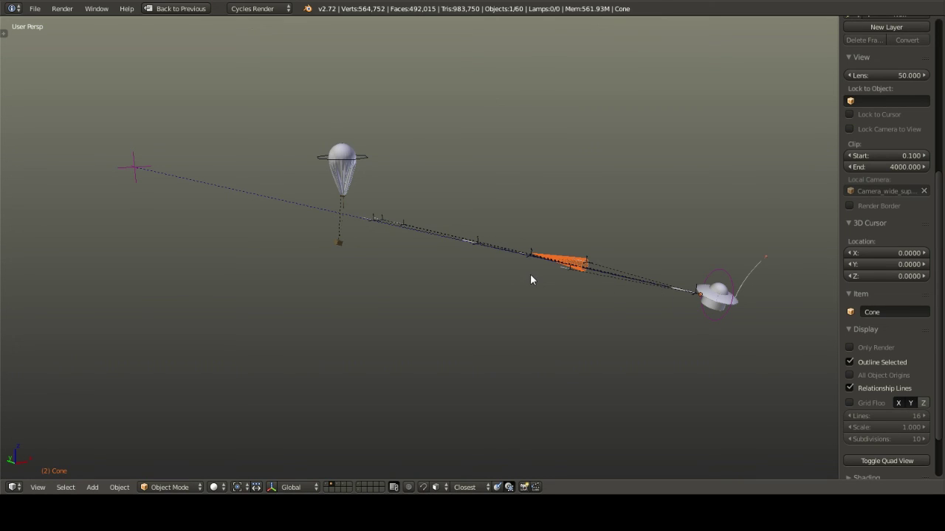
Step through frames 1 to 3 to examine the cone rig's motion, return to frame 2 and deselect everything
scroll(529, 274, down, 5)
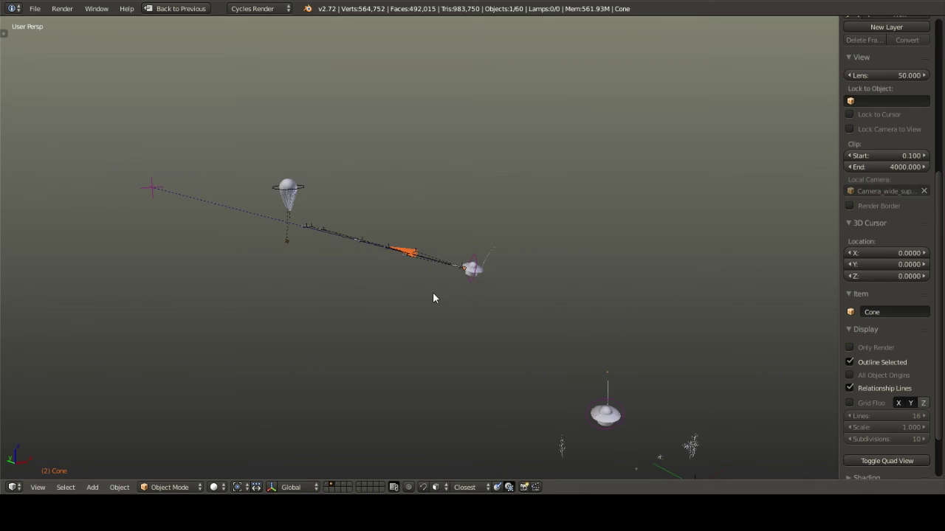
scroll(432, 293, down, 1)
middle_drag(432, 293, 427, 293)
key(Left)
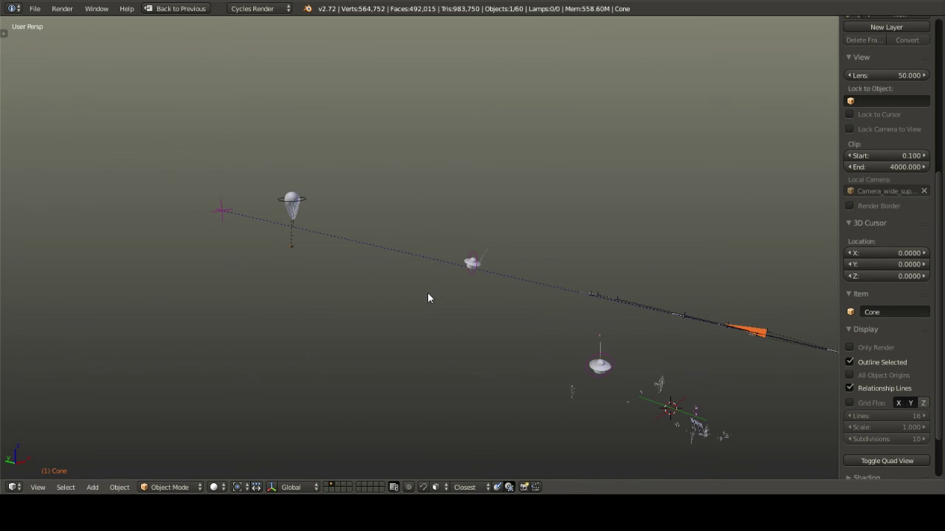
key(Right)
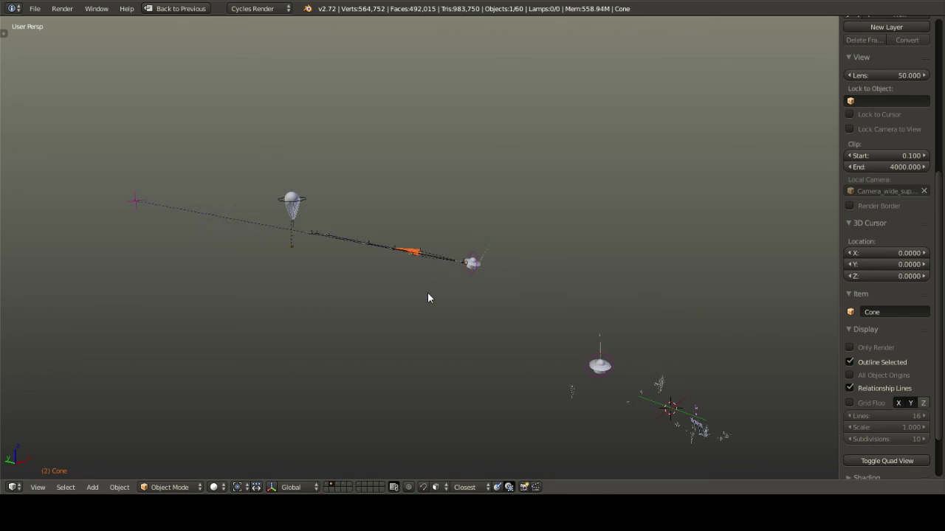
key(Right)
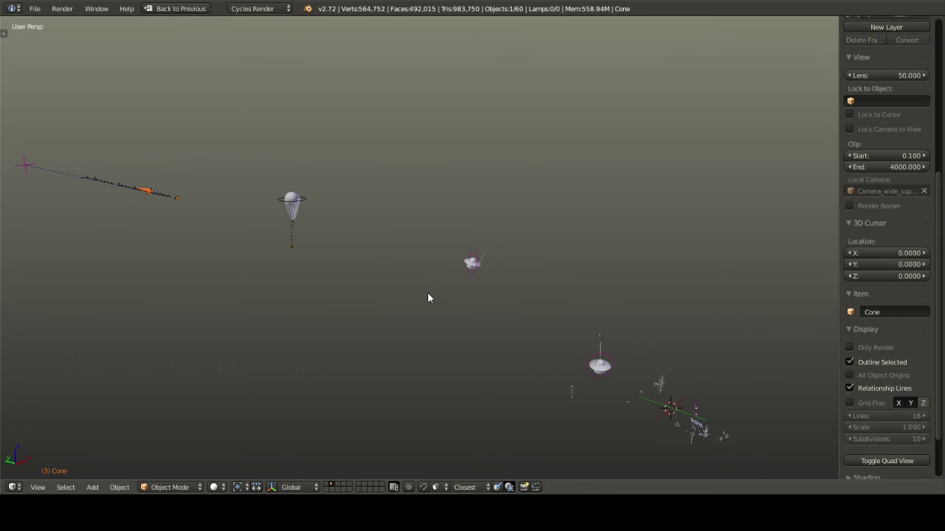
key(Left)
scroll(428, 292, up, 4)
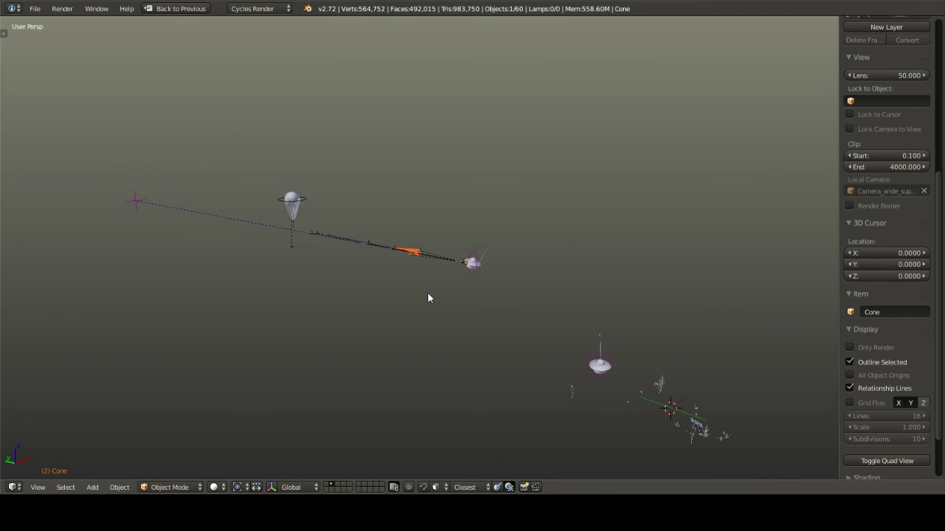
key(a)
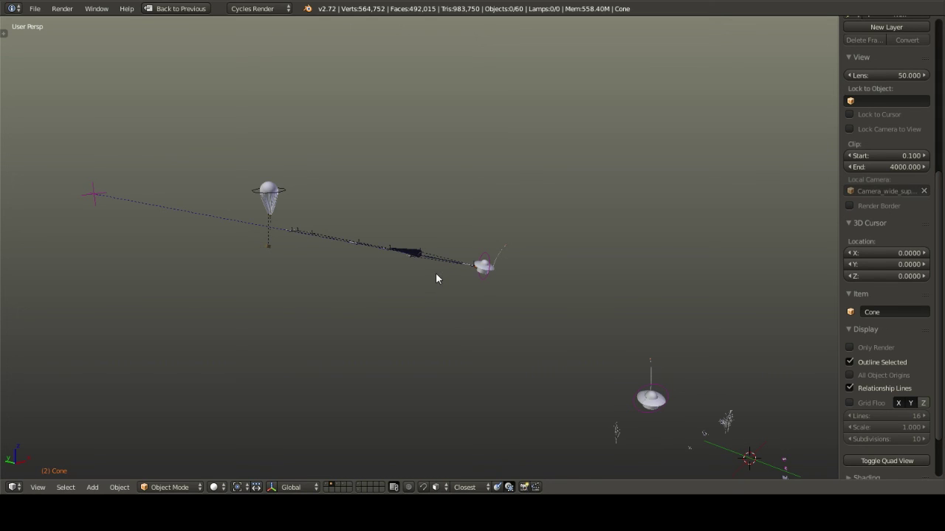
Frame the balloon by its surrounding Circle control, show it in wireframe and select the Sphere inside it
right_click(285, 192)
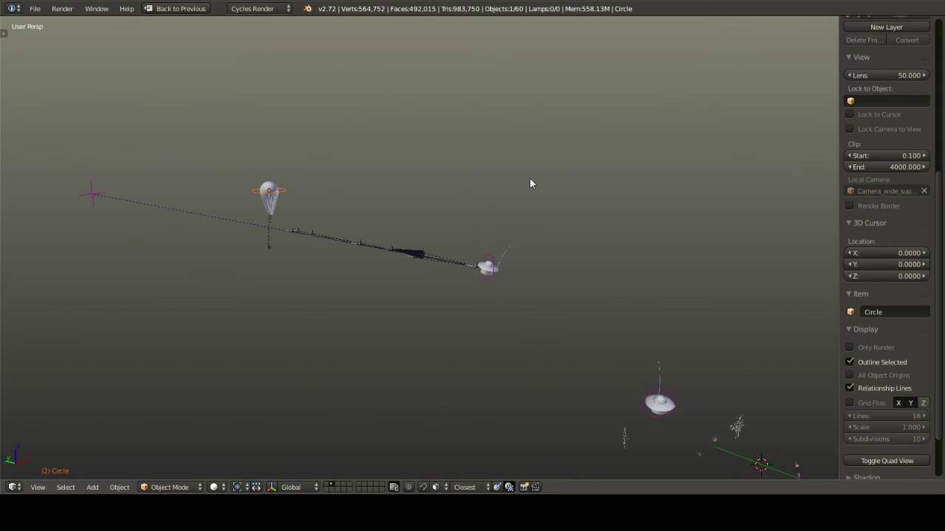
key(KP_Decimal)
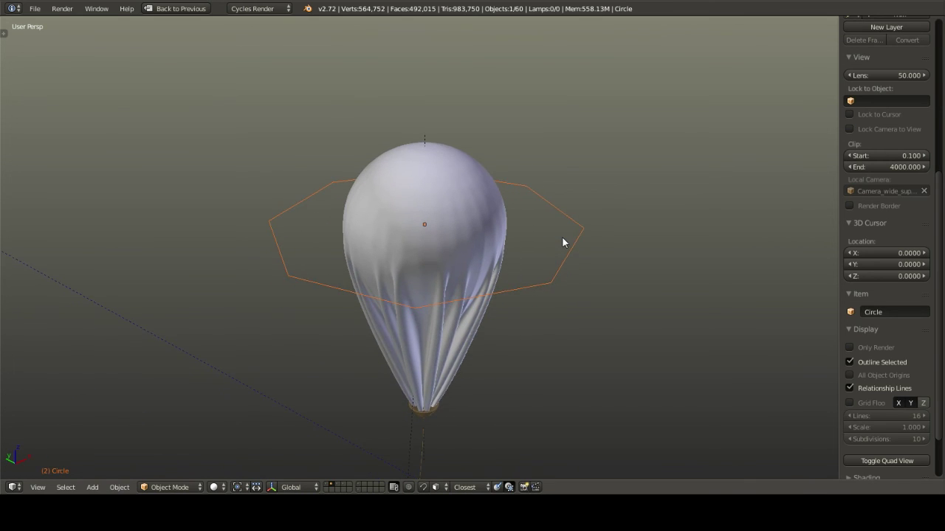
key(z)
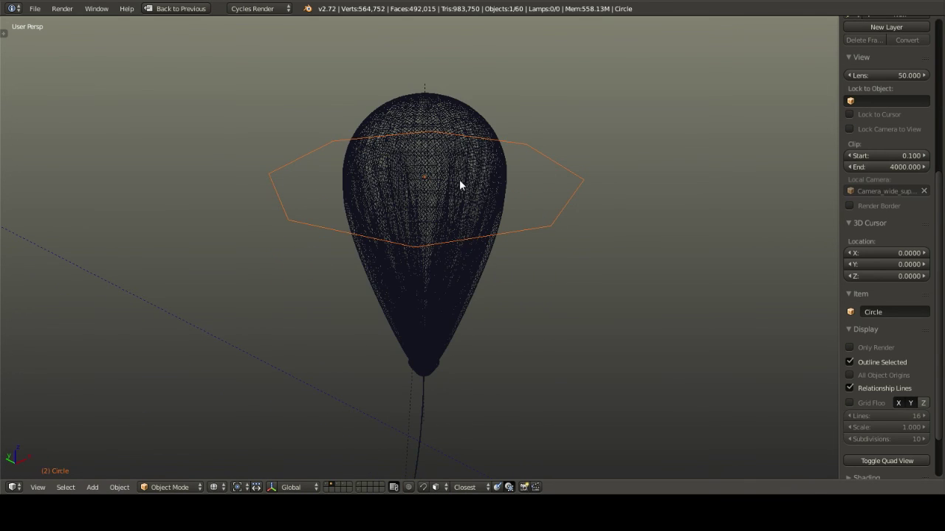
right_click(459, 179)
right_click(459, 180)
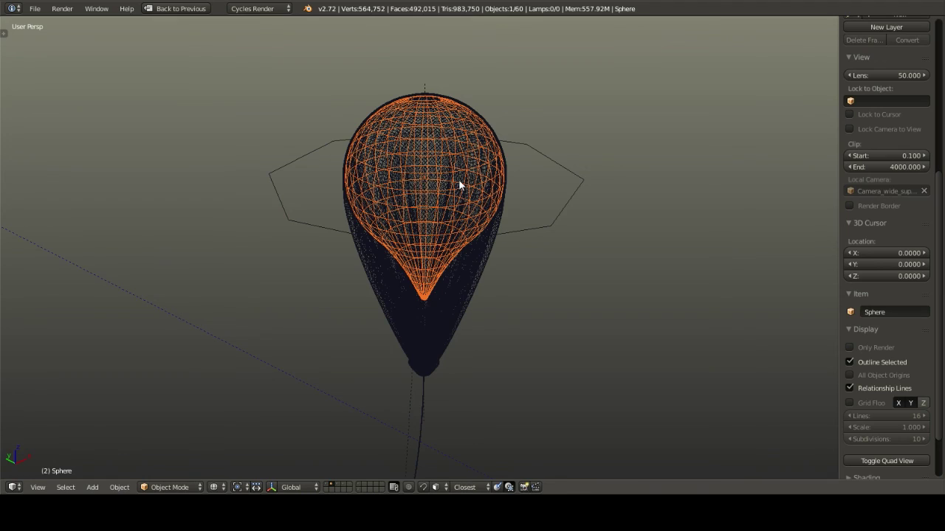
Isolate the Sphere in local view and inspect its teardrop shape in wireframe and Solid shading
middle_drag(503, 225, 484, 240)
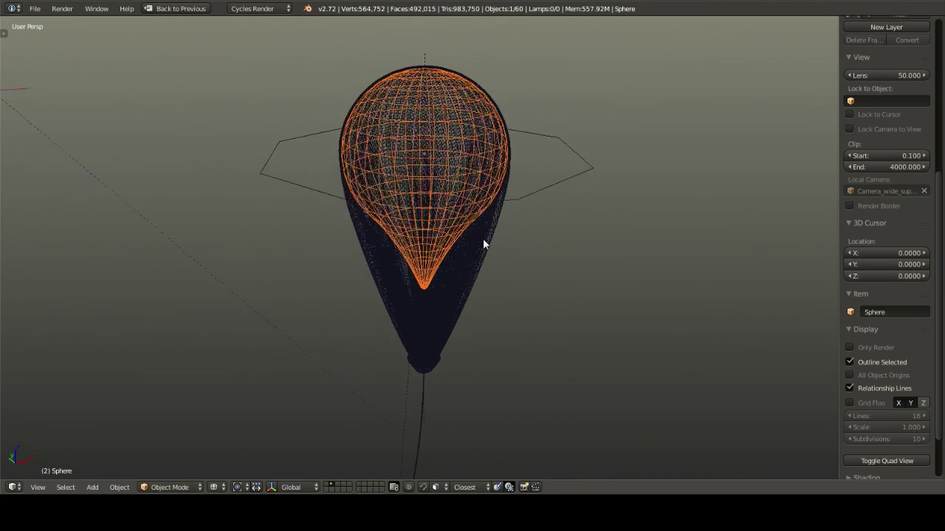
key(KP_Divide)
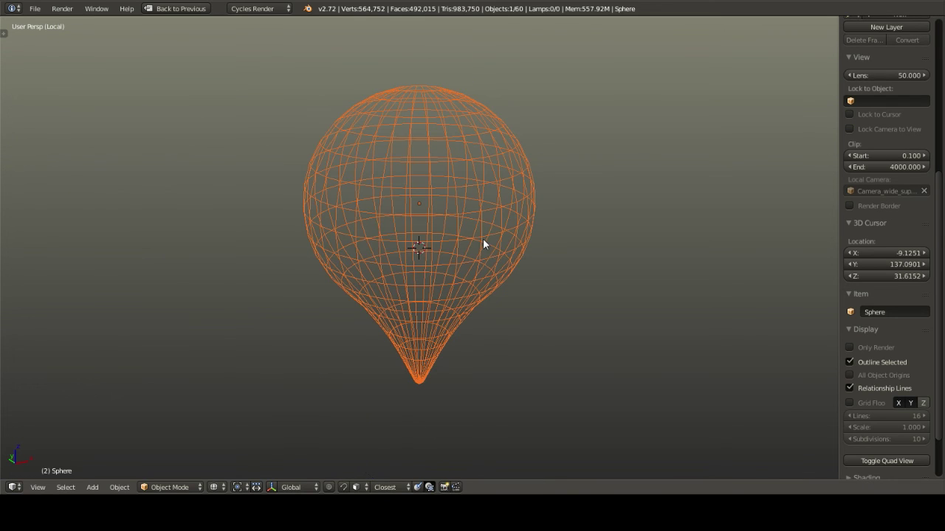
middle_drag(408, 248, 441, 252)
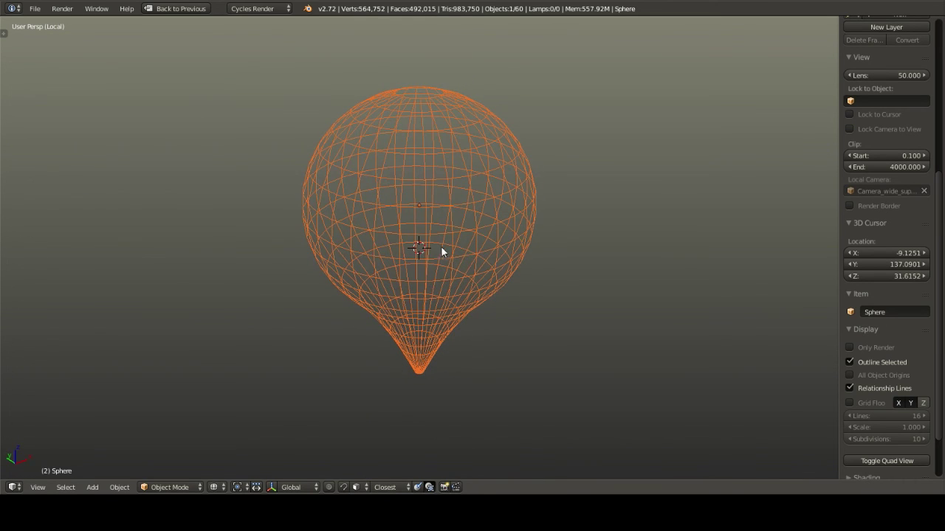
key(z)
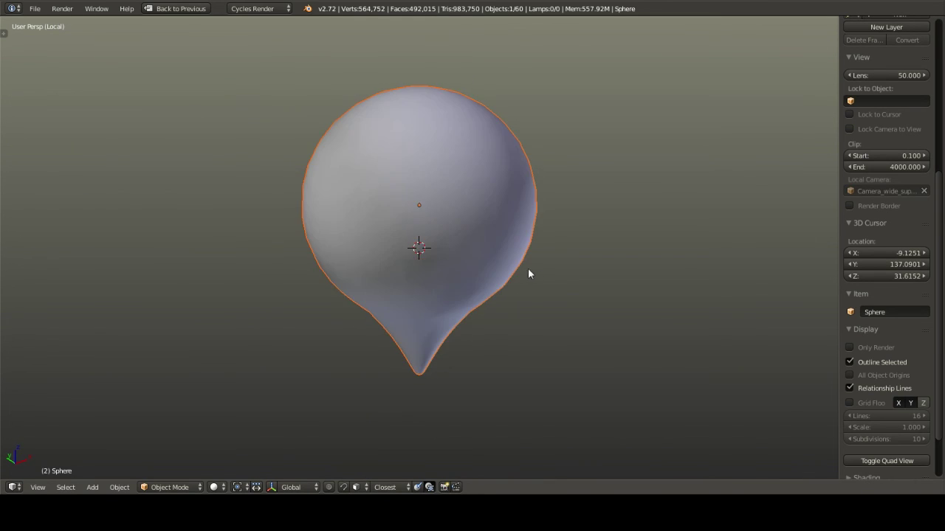
mouse_move(528, 268)
middle_down()
mouse_move(501, 284)
mouse_move(536, 266)
middle_up()
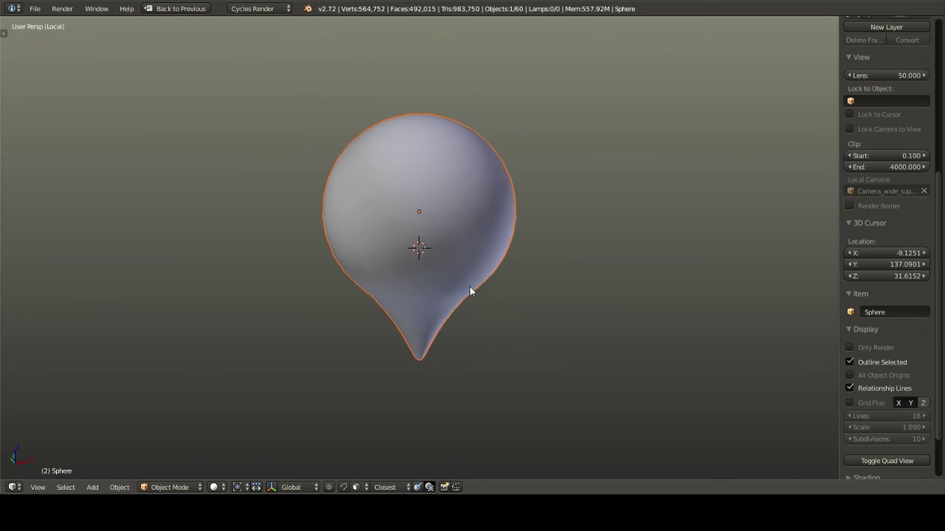
Examine the isolated Sphere's teardrop shape from another angle, toggle Edit Mode on and off, and leave local view
scroll(470, 288, down, 6)
middle_drag(500, 291, 515, 251)
scroll(498, 278, up, 6)
key(Tab)
key(Tab)
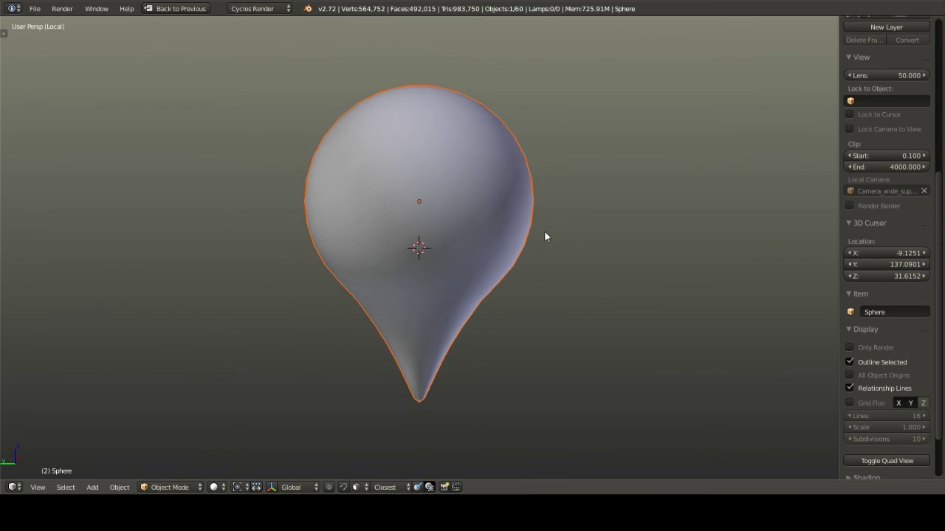
key(KP_Divide)
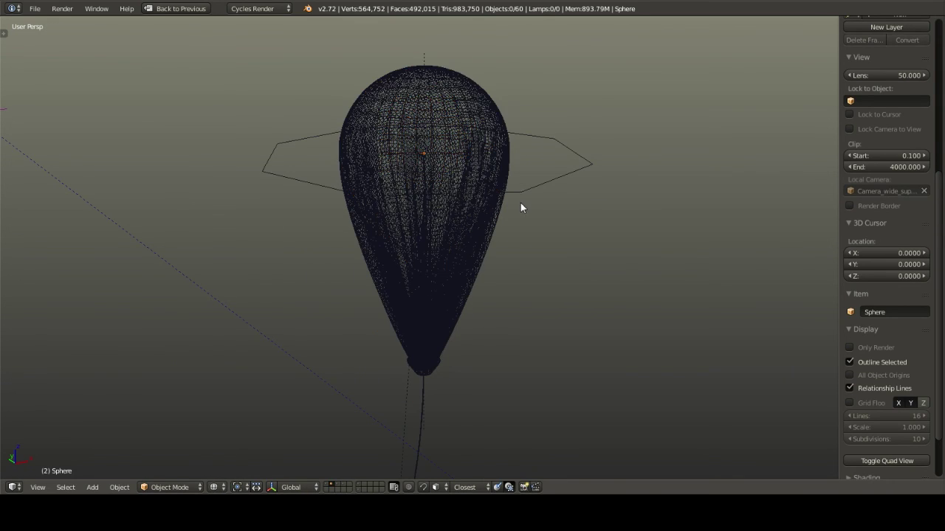
Inspect the whole balloon with its folds and surrounding control in Solid shading and return to the camera view
mouse_move(522, 215)
middle_down()
mouse_move(483, 213)
mouse_move(472, 234)
mouse_move(520, 234)
middle_up()
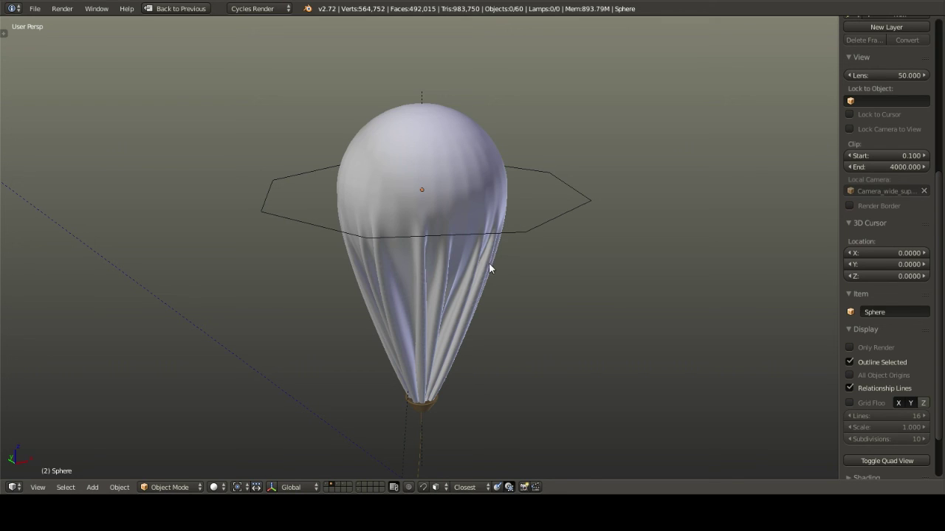
middle_drag(488, 263, 465, 248)
scroll(465, 248, down, 10)
key(KP_0)
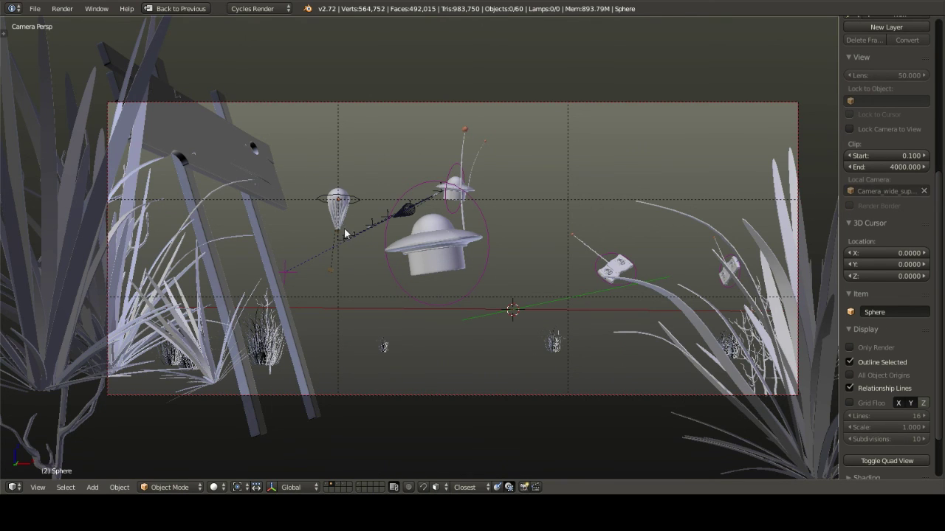
Display the Image node's finished render as the compositor backdrop and return to the maximized 3D camera view
key(ctrl+Up)
key(ctrl+Up)
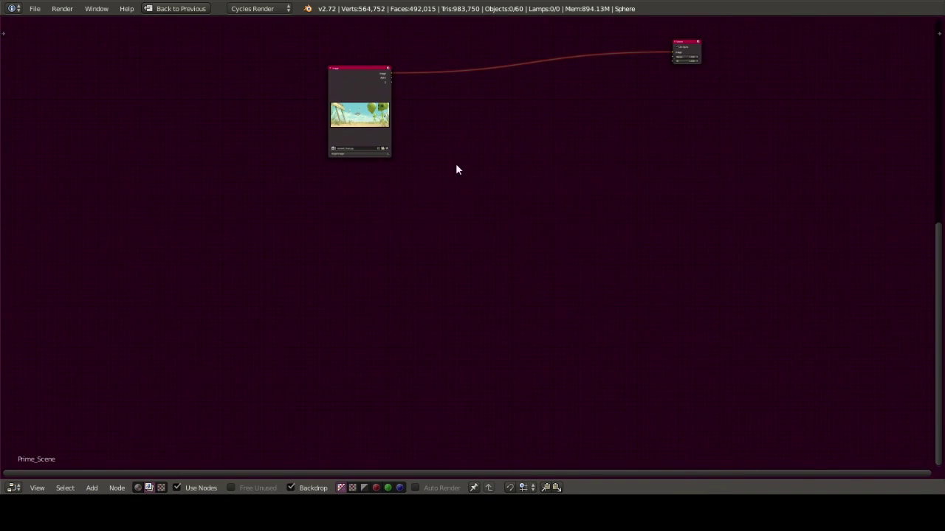
middle_drag(456, 170, 332, 285)
scroll(526, 225, up, 1)
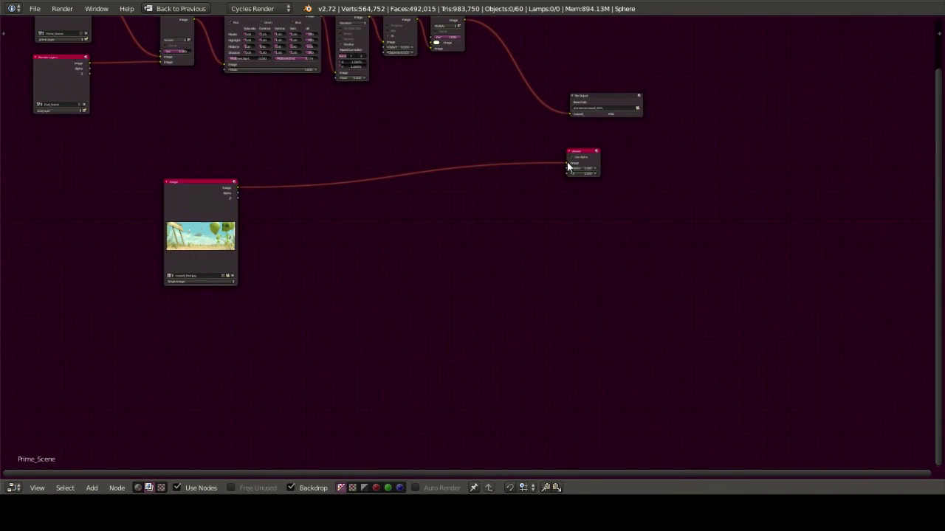
mouse_move(567, 166)
mouse_down()
mouse_move(534, 164)
mouse_move(568, 164)
mouse_up()
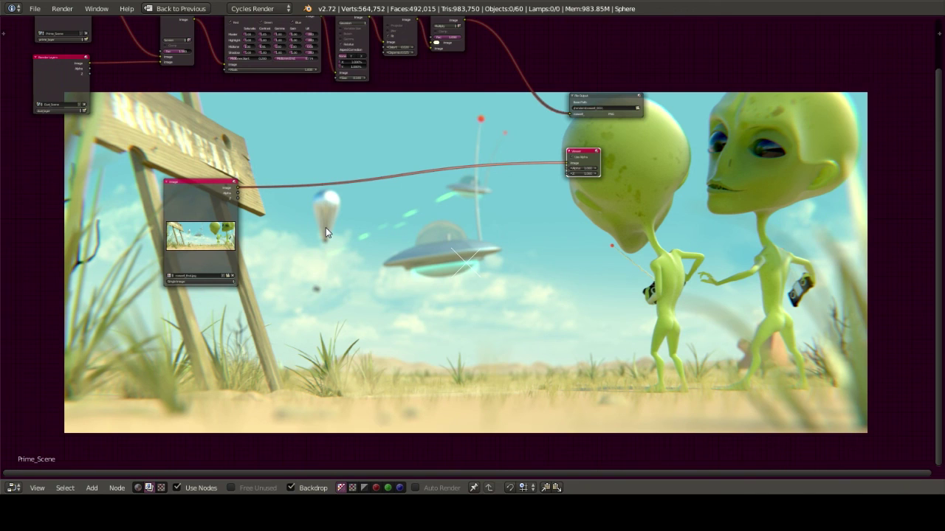
key(ctrl+space)
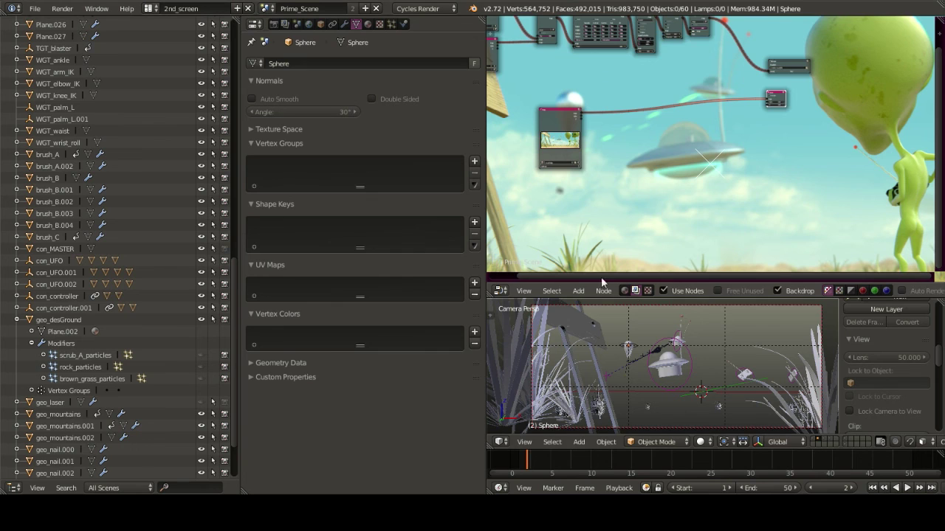
key(ctrl+space)
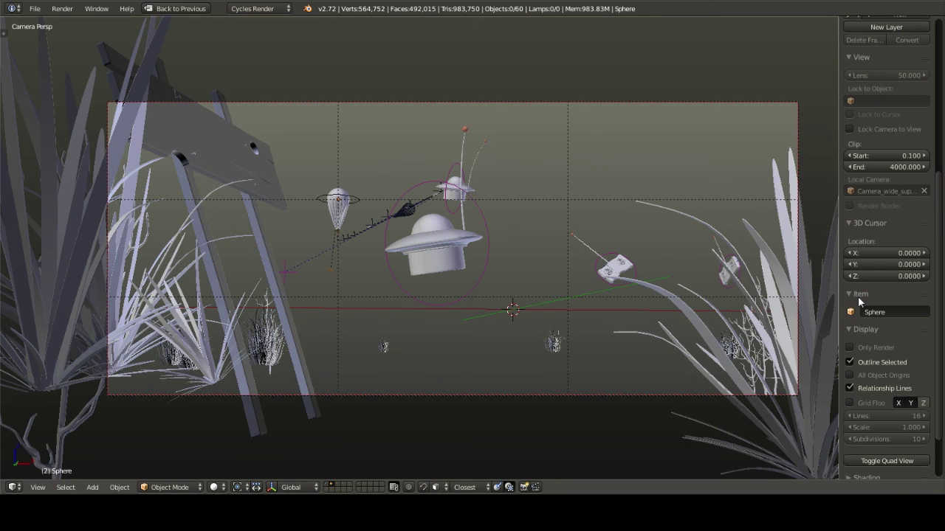
Show layer 2 with the two aliens, select the root bone of Armature.001 and examine its rig from feet to head
key(2)
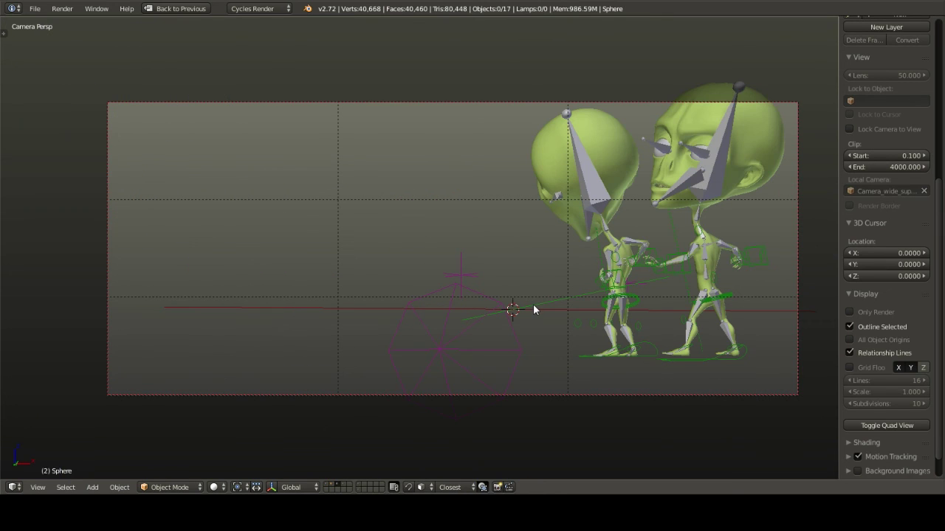
right_click(645, 345)
middle_drag(568, 268, 567, 264)
key(KP_Decimal)
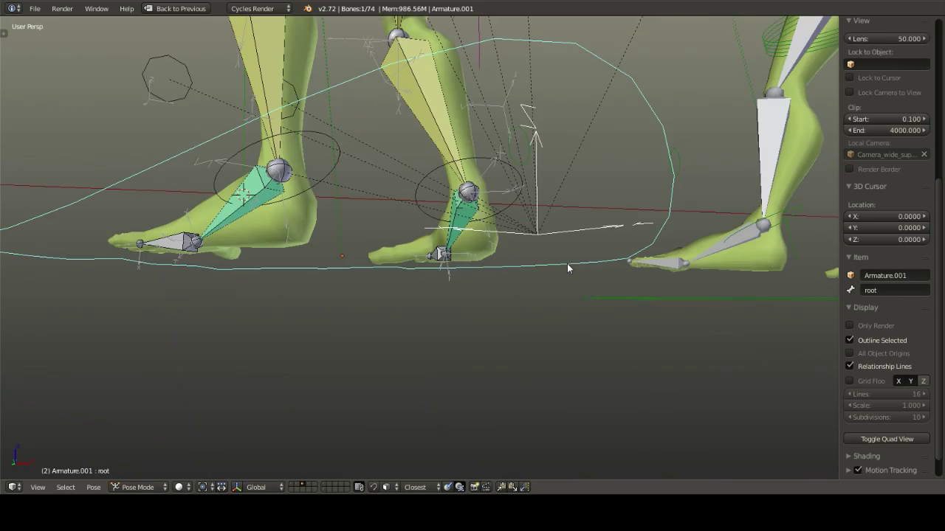
scroll(462, 187, up, 2)
scroll(462, 187, down, 3)
middle_drag(459, 179, 498, 127)
scroll(639, 234, up, 3)
scroll(638, 235, down, 3)
middle_drag(638, 235, 495, 250)
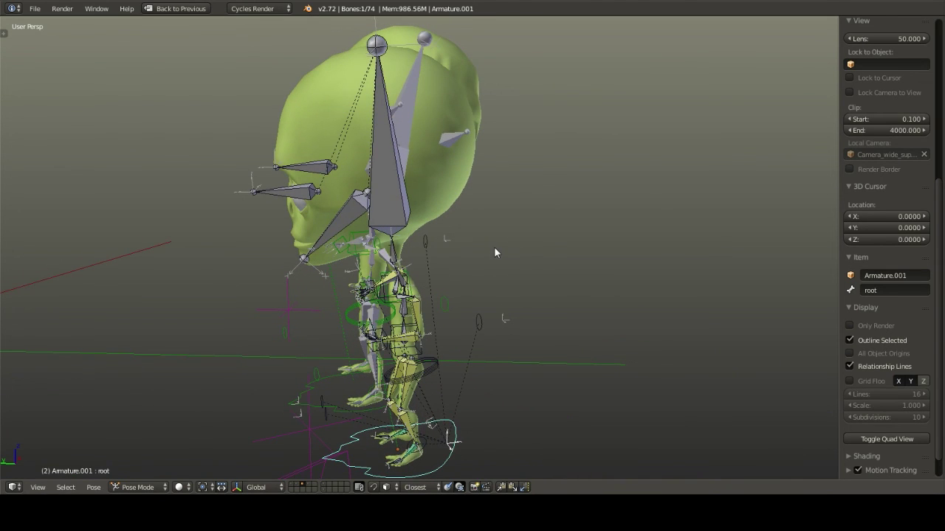
Select the spine_A waist control of Armature.001, inspect it up close, and select the matching spine_A control on Armature
right_click(424, 374)
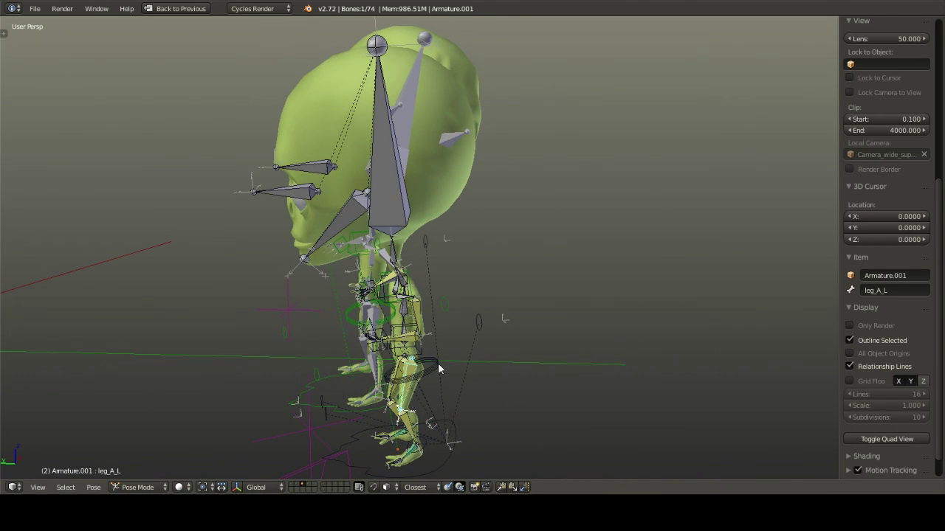
right_click(434, 365)
key(KP_Decimal)
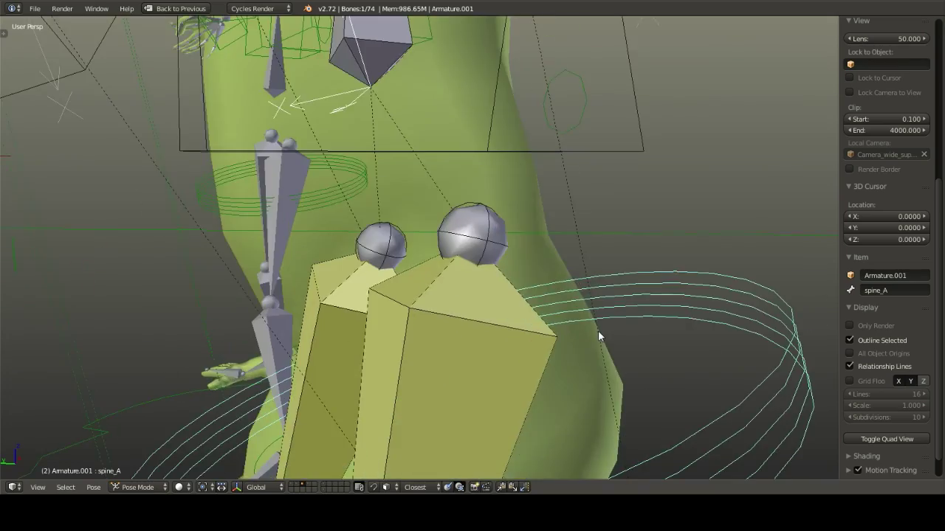
scroll(590, 341, down, 6)
middle_drag(582, 346, 593, 226)
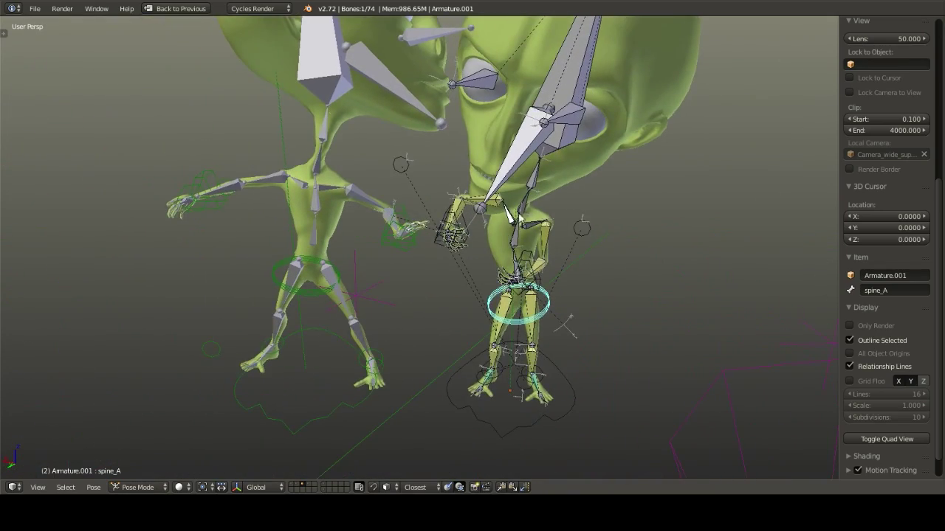
middle_drag(517, 216, 449, 252)
right_click(310, 299)
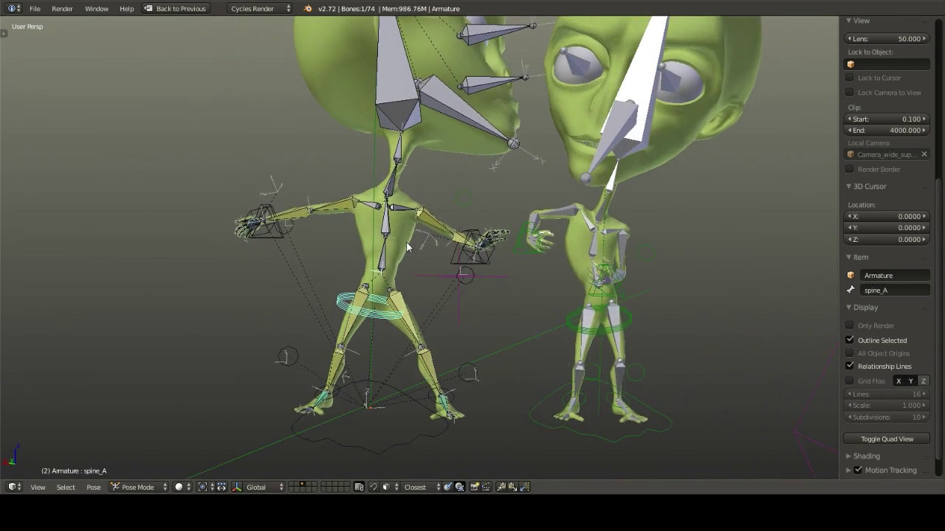
Select every bone of Armature and clear their rotations and locations to restore the rest pose
key(a)
key(a)
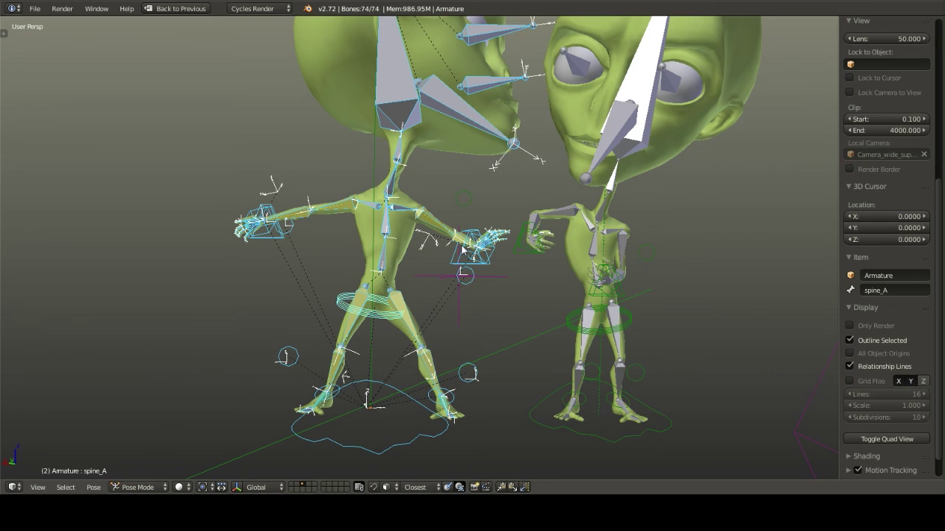
key(alt+r)
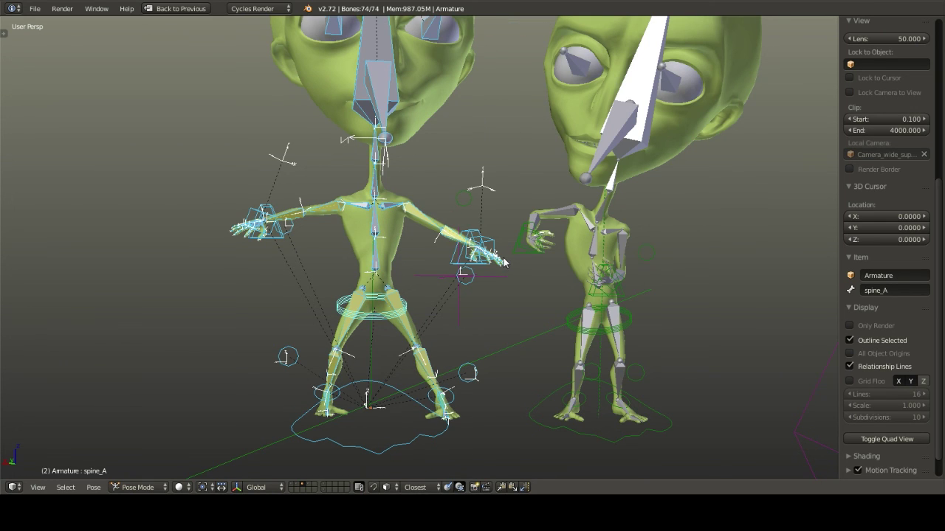
key(alt+g)
middle_drag(486, 150, 471, 169)
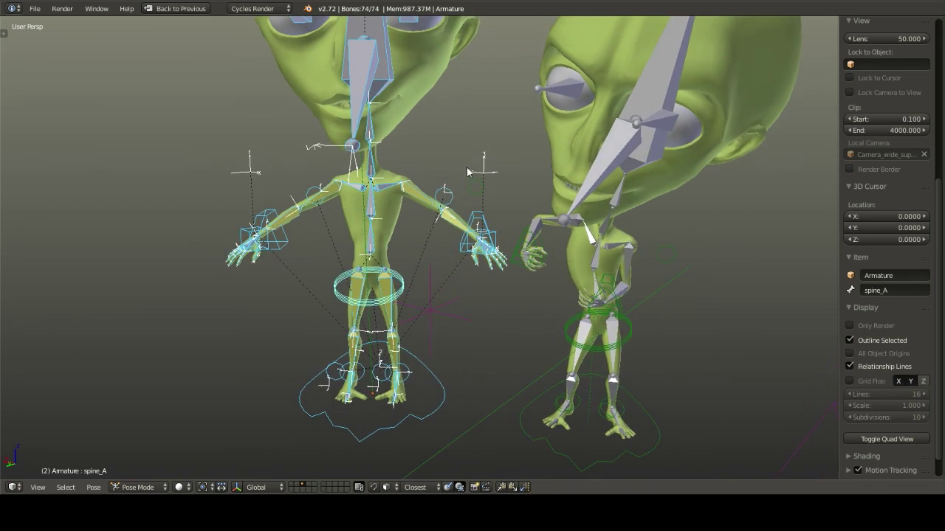
Try moving the arm_IK_L control of Armature to bend the alien's arm
middle_drag(415, 238, 528, 280)
right_click(491, 251)
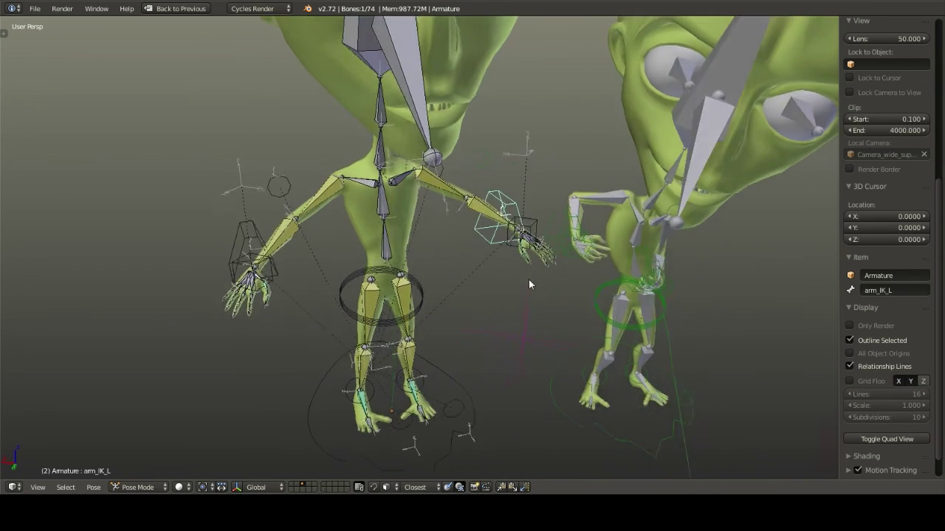
key(g)
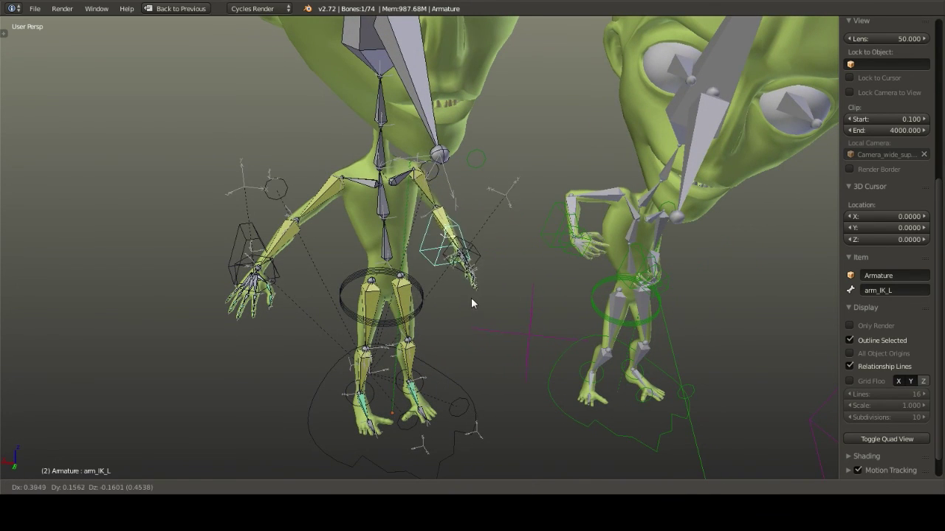
click(520, 266)
Select the wrist control on the same arm and try rotating the hand
right_click(536, 219)
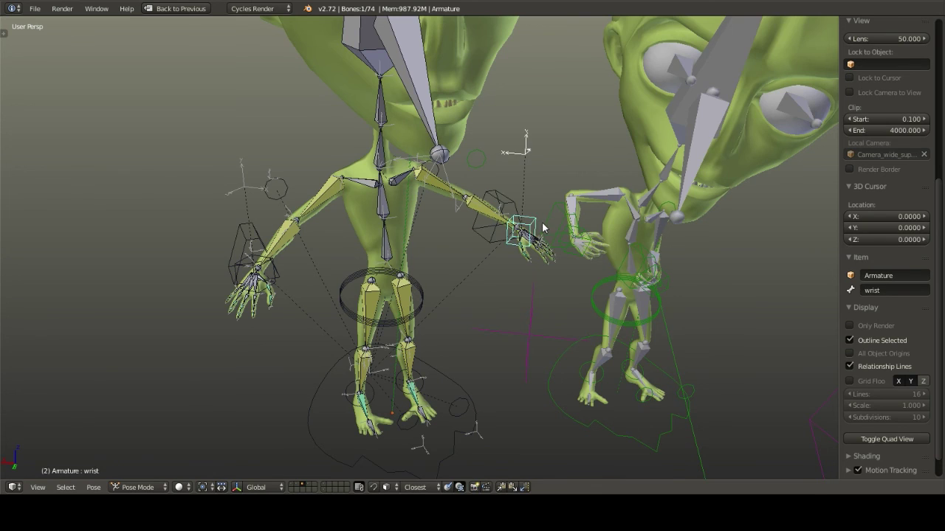
middle_drag(542, 222, 559, 212)
key(r)
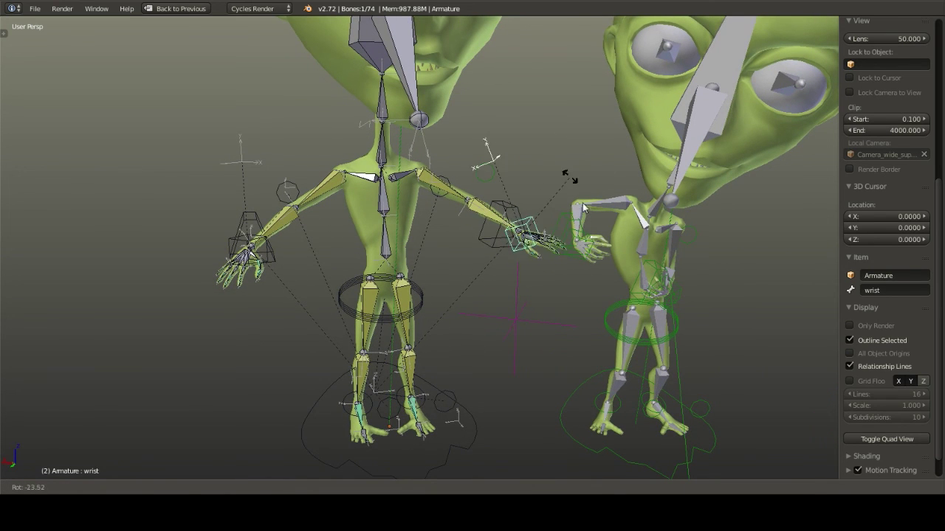
click(556, 246)
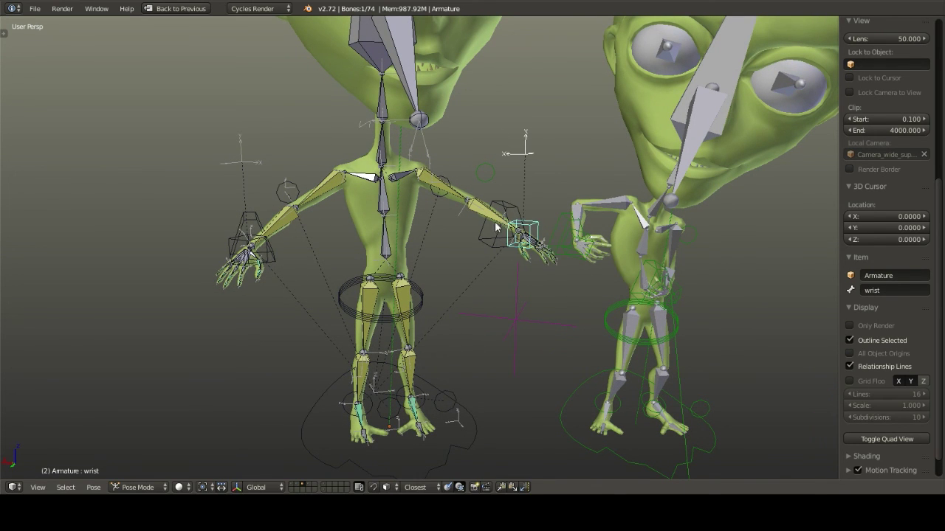
Try moving the spine_A waist control of Armature from the front and the side to shift and crouch the body
middle_drag(338, 346, 389, 314)
right_click(421, 293)
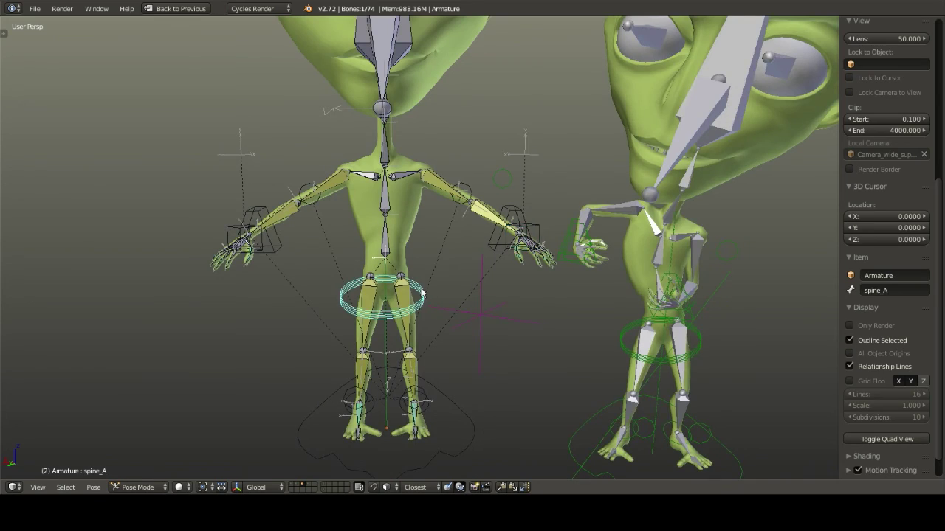
key(g)
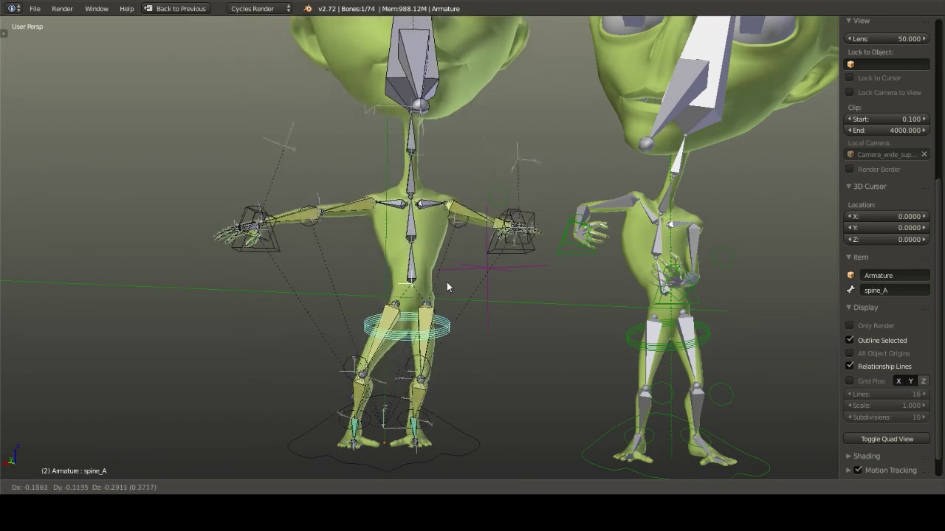
right_click(410, 299)
middle_drag(405, 299, 450, 310)
key(g)
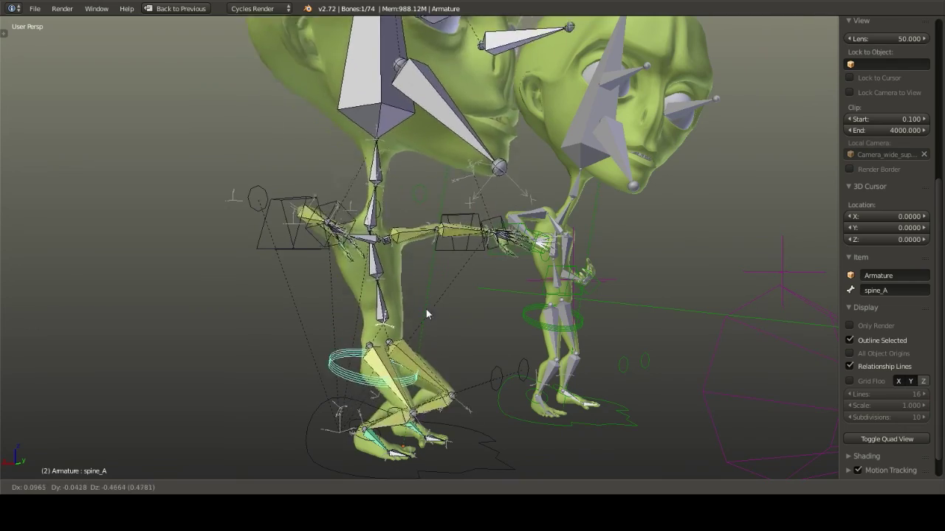
right_click(432, 342)
Select the jaw_A bone of Armature and try moving and rotating it to open the alien's mouth
middle_drag(432, 342, 446, 322)
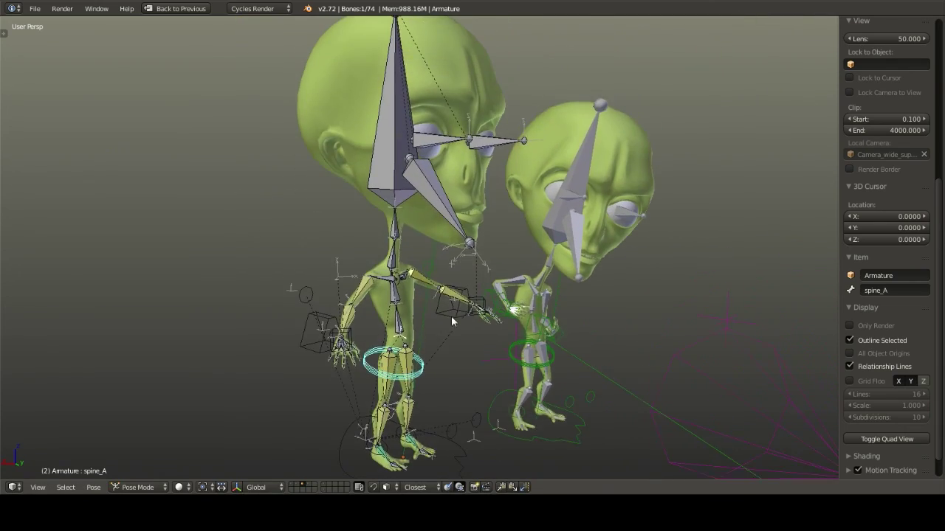
right_click(445, 259)
scroll(447, 252, up, 4)
key(g)
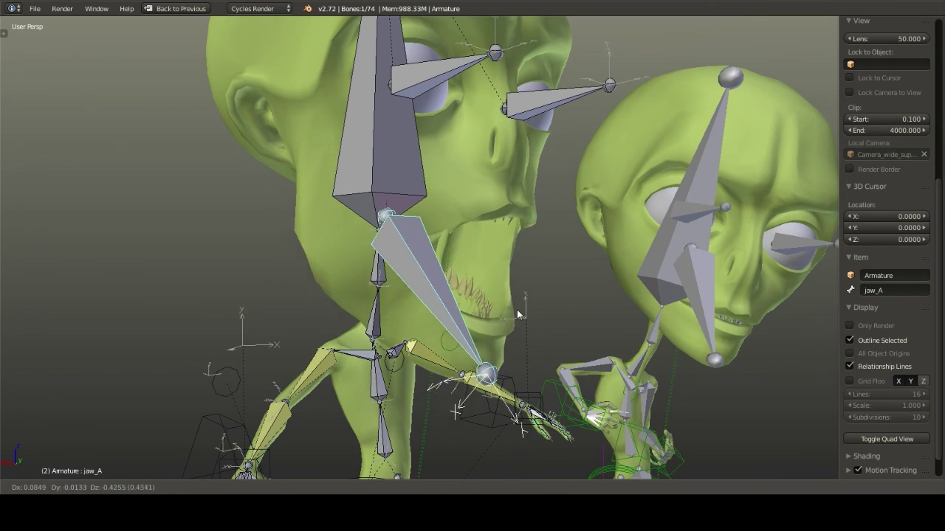
click(488, 307)
middle_drag(488, 307, 635, 360)
key(r)
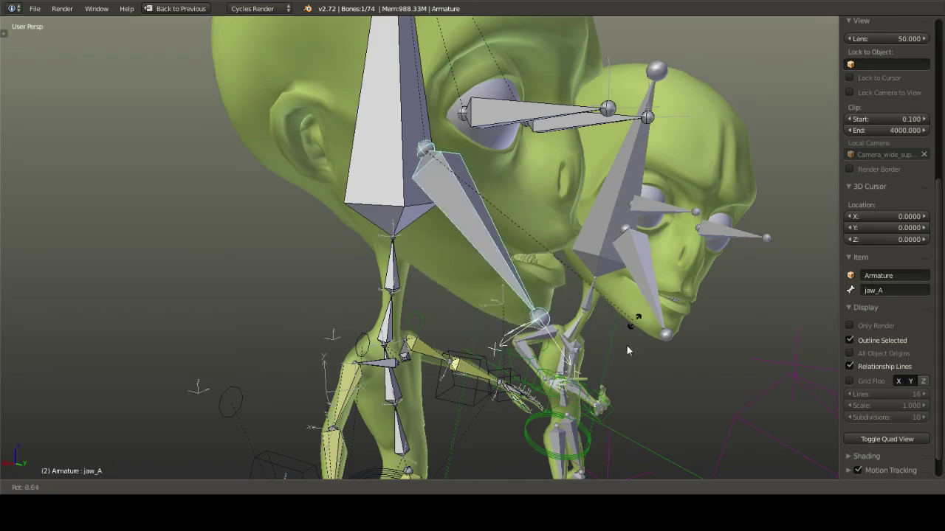
click(628, 295)
Try rotating the neck_A and neck_B bones of Armature to tilt the alien's head
middle_drag(628, 253, 463, 269)
right_click(376, 319)
key(r)
right_click(402, 290)
key(r)
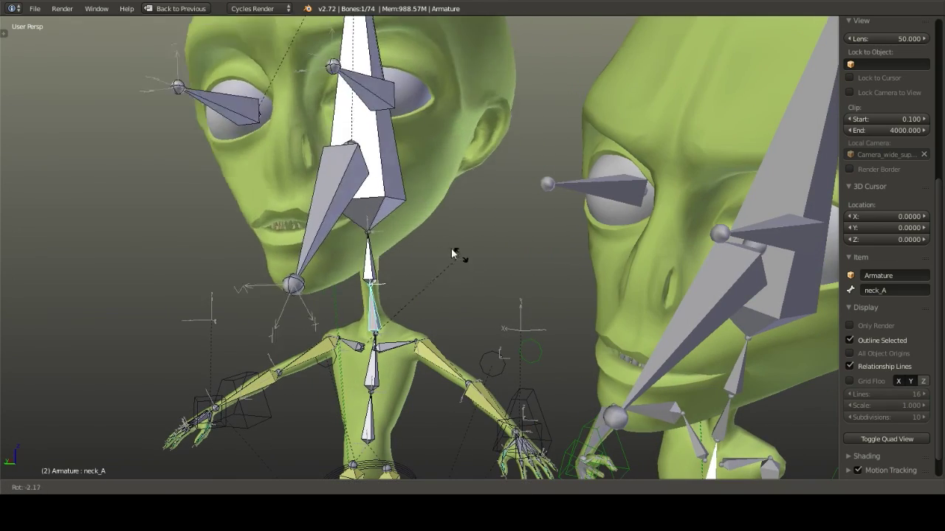
right_click(463, 263)
right_click(379, 265)
right_click(379, 266)
key(r)
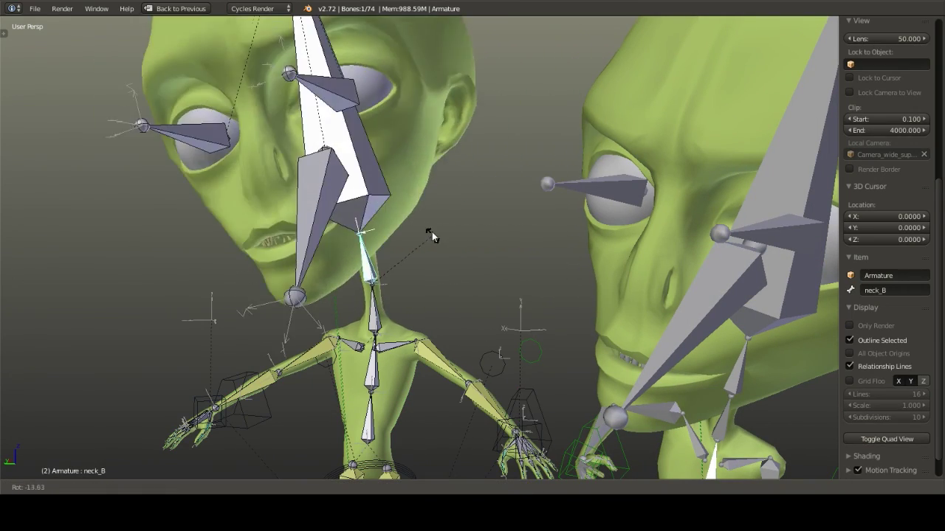
right_click(433, 234)
Examine the Armature alien's body rig from the front and the side, including the arm and leg controls
scroll(485, 334, down, 5)
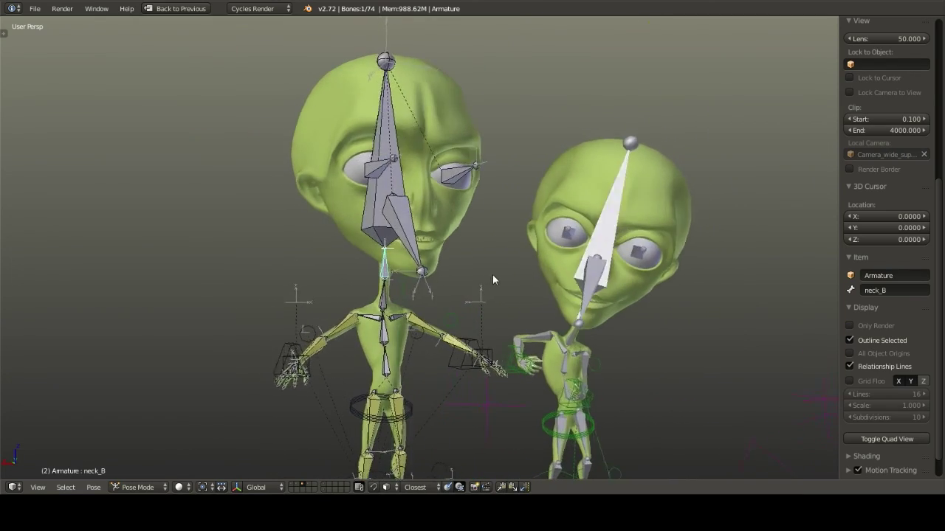
shift+middle_drag(465, 396, 530, 220)
middle_drag(509, 246, 505, 248)
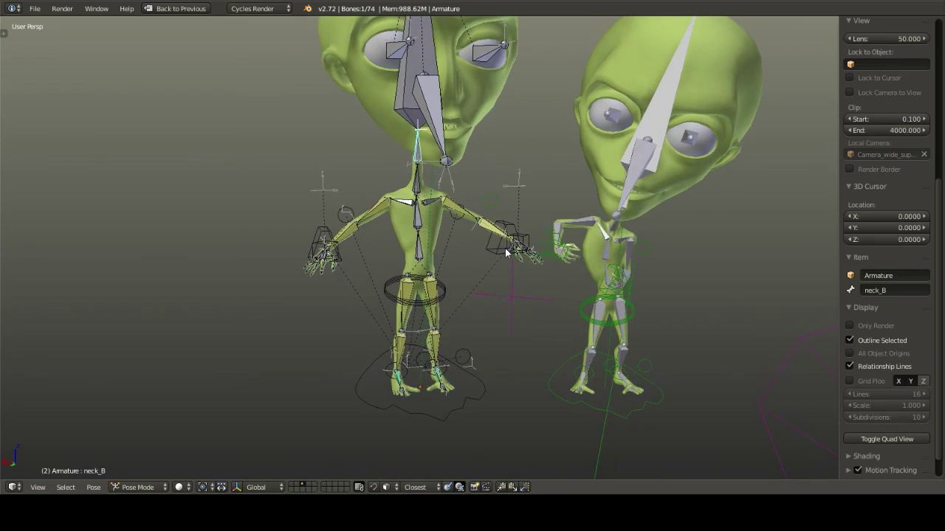
middle_drag(500, 299, 583, 384)
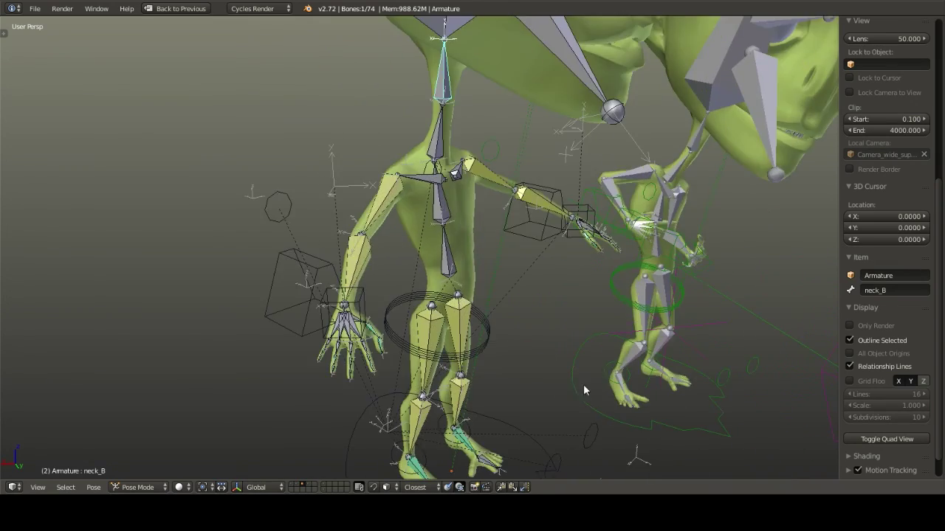
Select the leg_IK_pole_L control in front of the alien's foot and try moving it to swing the knee
shift+middle_drag(596, 333, 530, 258)
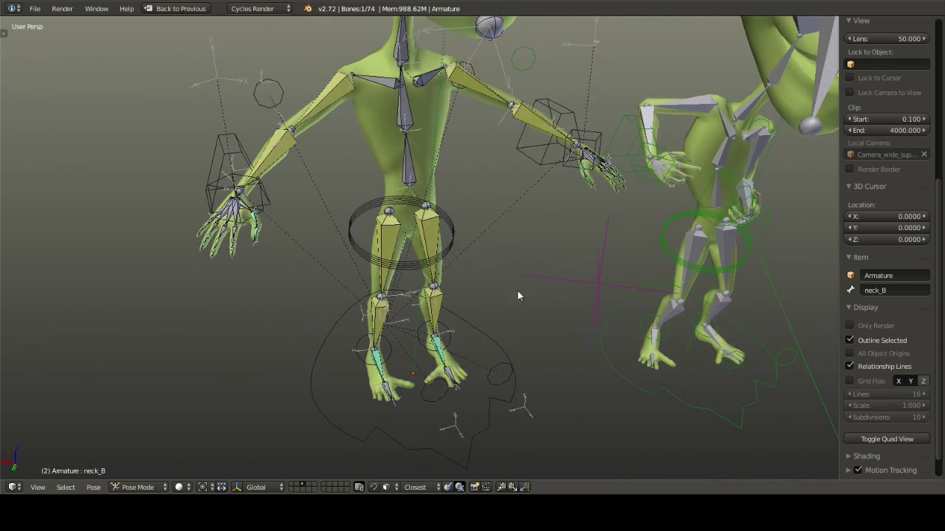
middle_drag(517, 291, 441, 401)
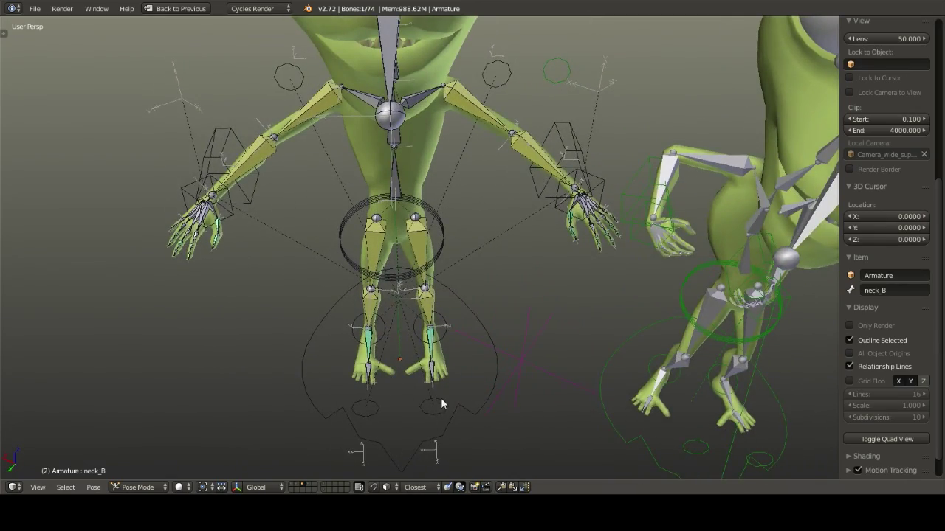
right_click(441, 399)
middle_drag(475, 313, 427, 380)
key(g)
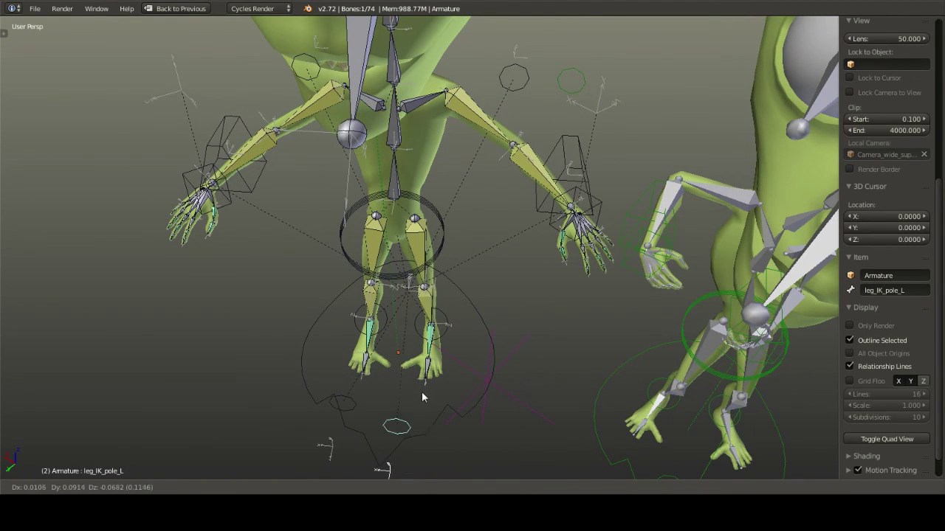
click(436, 382)
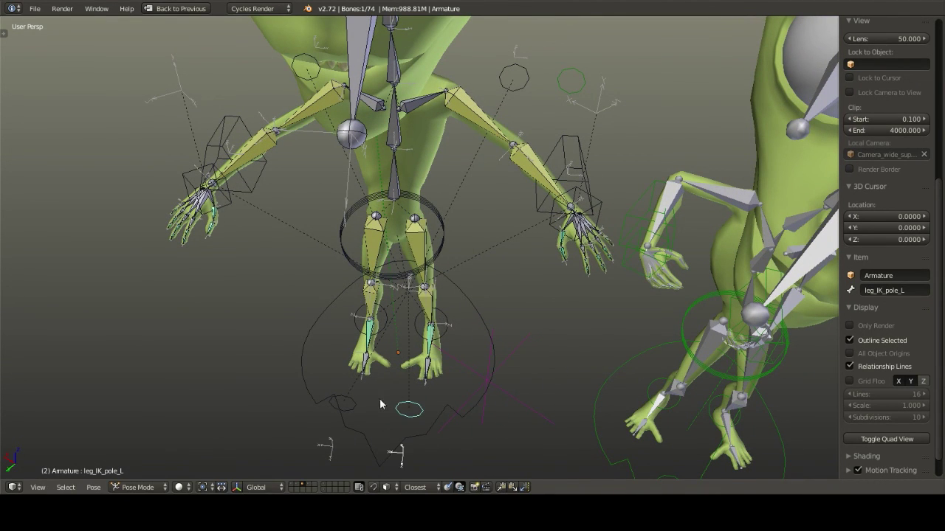
Select the leg_IK_pole_R control and try moving it sideways to turn the alien's other knee
middle_drag(380, 403, 441, 360)
right_click(425, 363)
key(g)
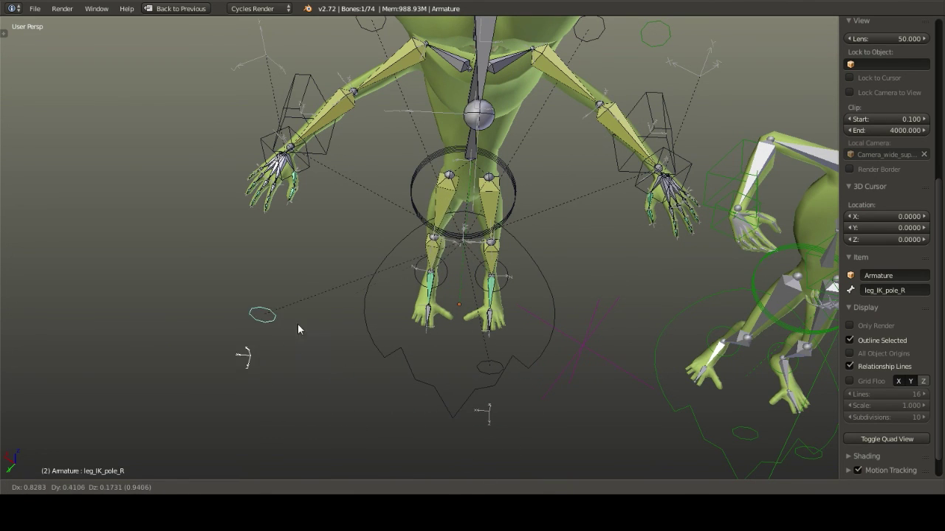
click(406, 364)
middle_drag(415, 308, 442, 296)
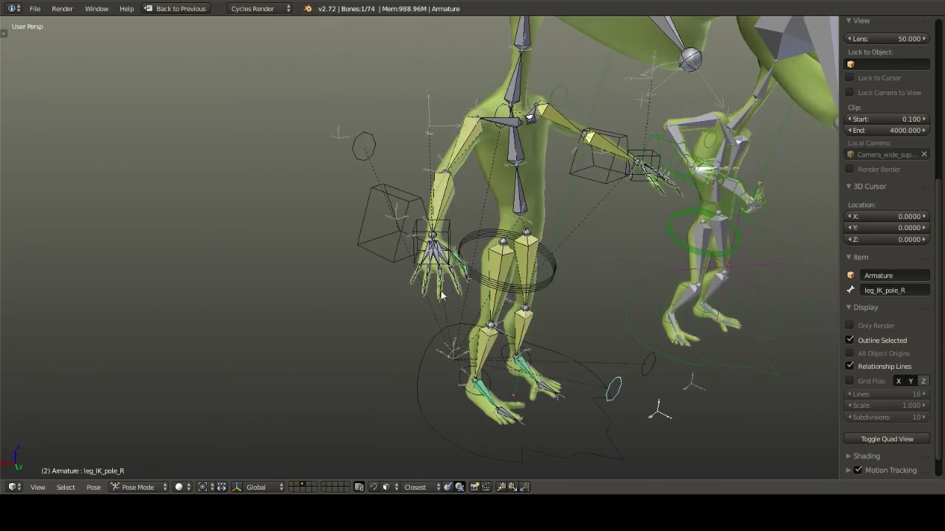
Select the arm_IK_pole_R control and try moving it from behind the alien to redirect the elbow
right_click(354, 150)
middle_drag(416, 227, 436, 257)
key(g)
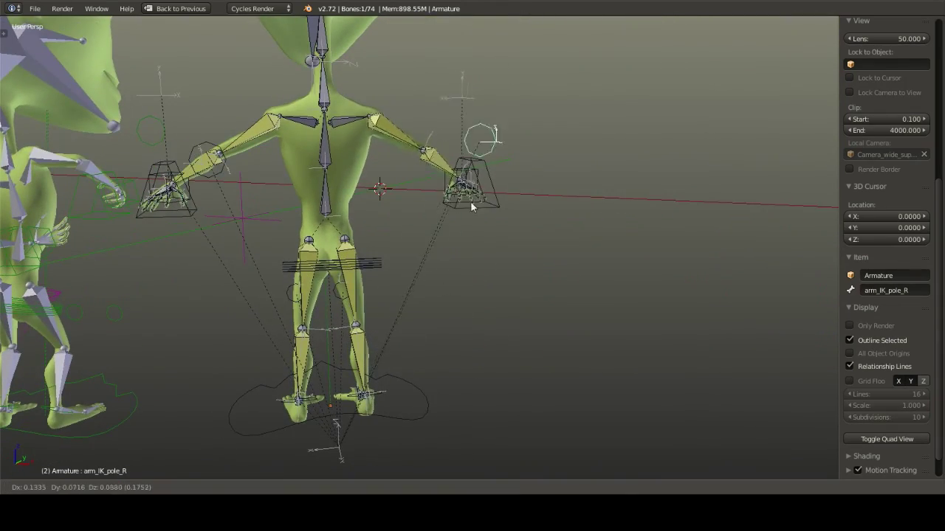
click(446, 247)
middle_drag(445, 246, 426, 297)
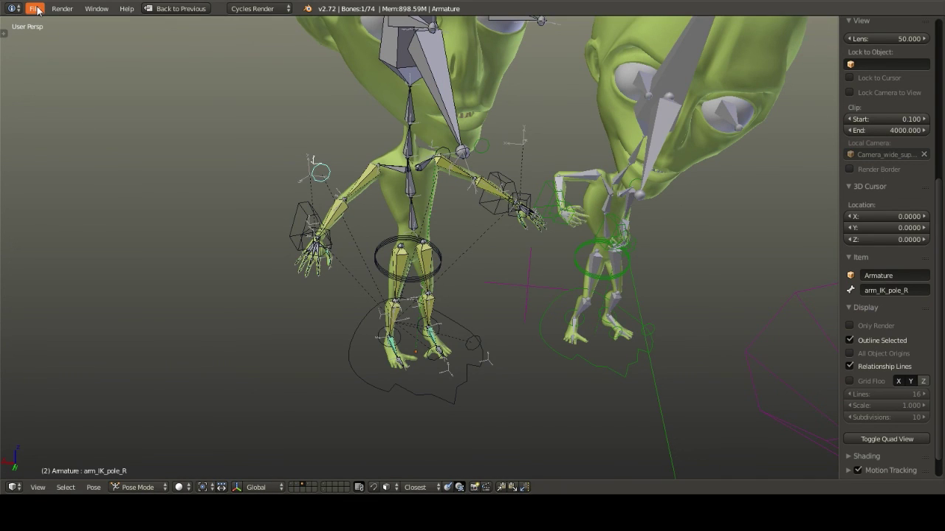
Deselect all bones and open the file with the turquoise human figure and its half-built armature
middle_drag(165, 145, 211, 224)
key(a)
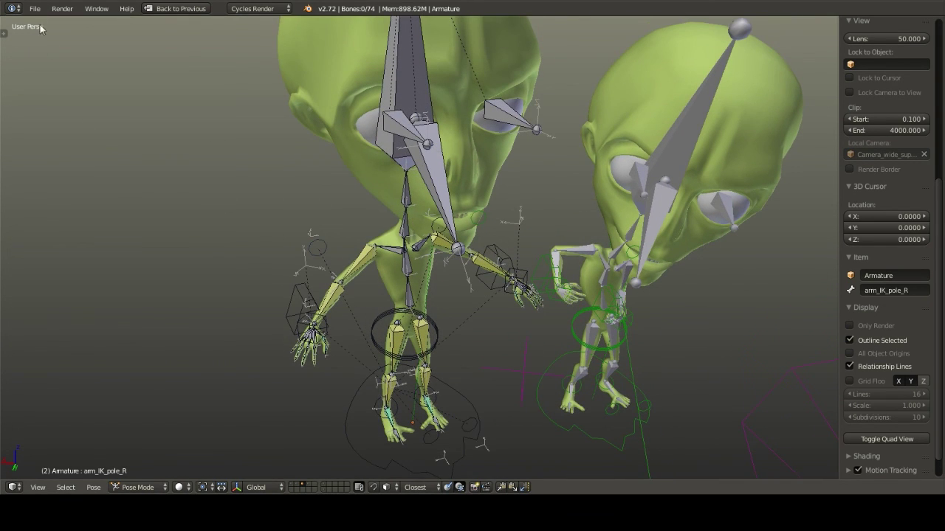
click(34, 8)
mouse_move(53, 48)
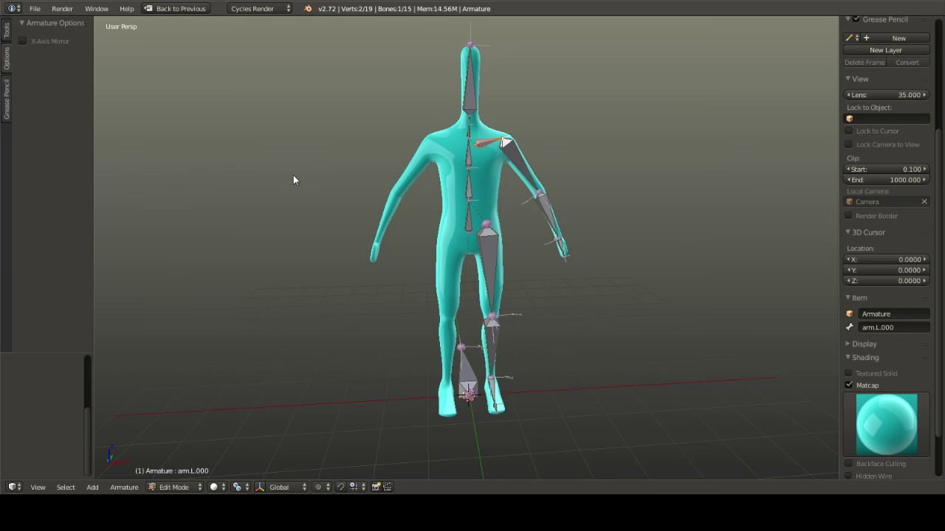
Examine the one-sided armature inside the turquoise figure from several angles, toggling Matcap shading off and on
middle_drag(505, 172, 550, 171)
middle_drag(543, 307, 510, 286)
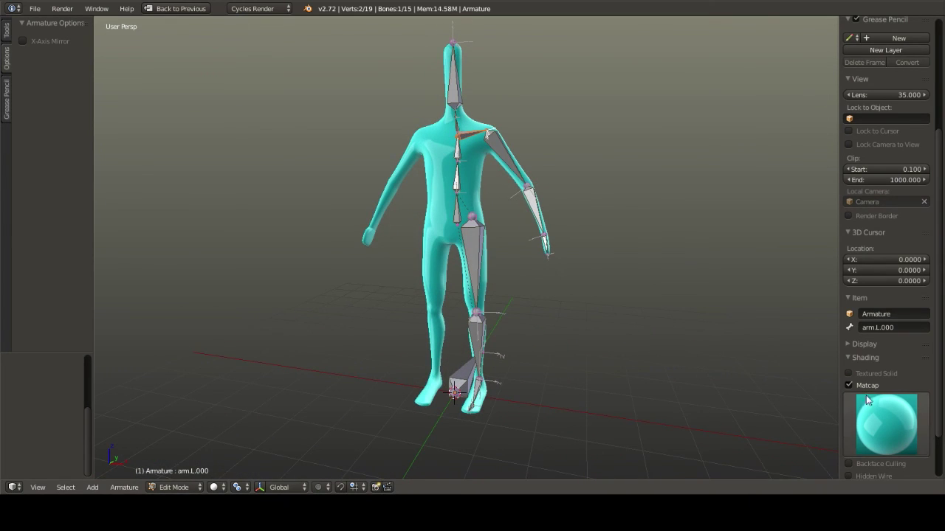
click(849, 385)
click(849, 386)
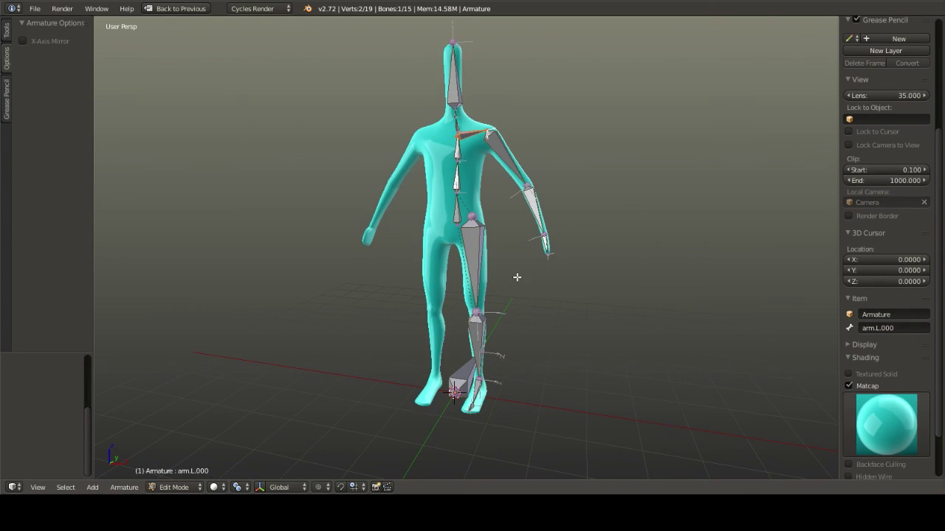
middle_drag(515, 274, 511, 159)
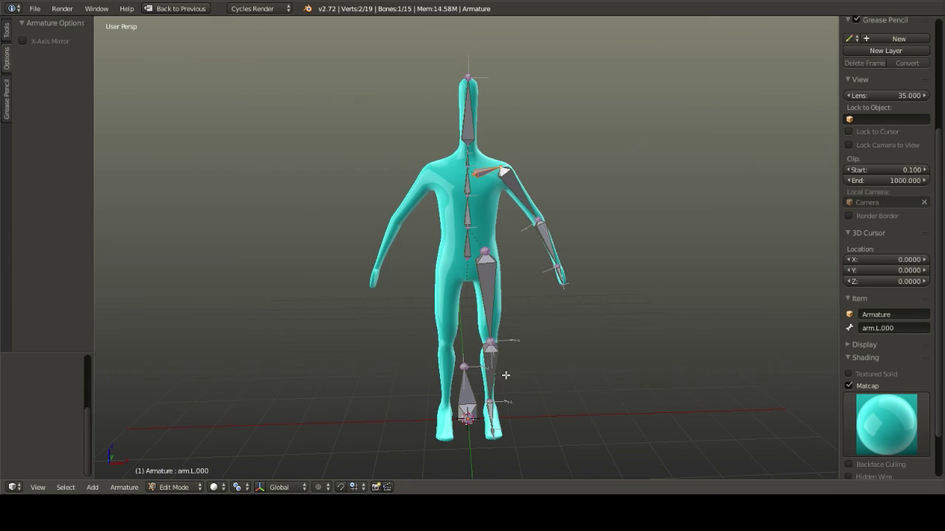
middle_drag(508, 290, 502, 261)
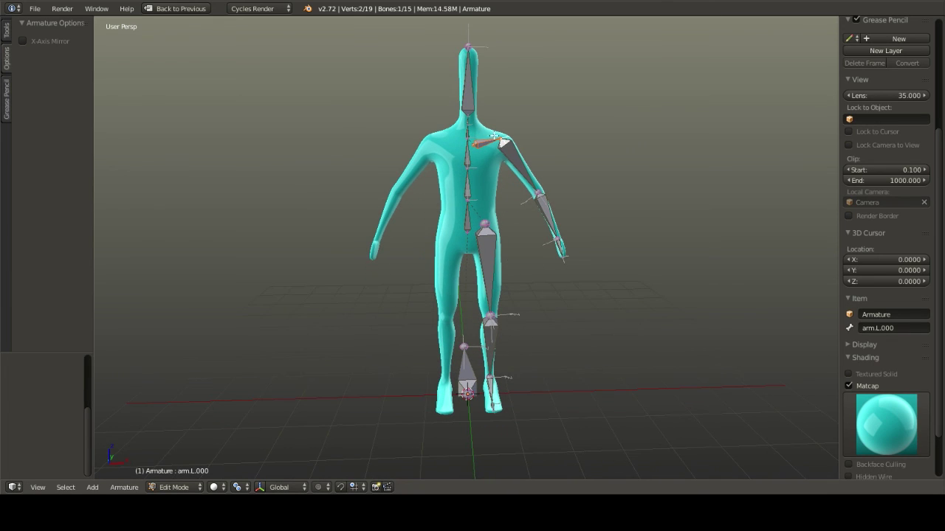
Select the upper arm bone arm.L.001 and inspect it from the front and the side
right_click(512, 154)
mouse_move(504, 133)
middle_down()
mouse_move(381, 149)
mouse_move(508, 149)
middle_up()
mouse_move(512, 289)
middle_down()
mouse_move(550, 261)
mouse_move(528, 290)
middle_up()
scroll(528, 290, up, 5)
scroll(527, 290, down, 5)
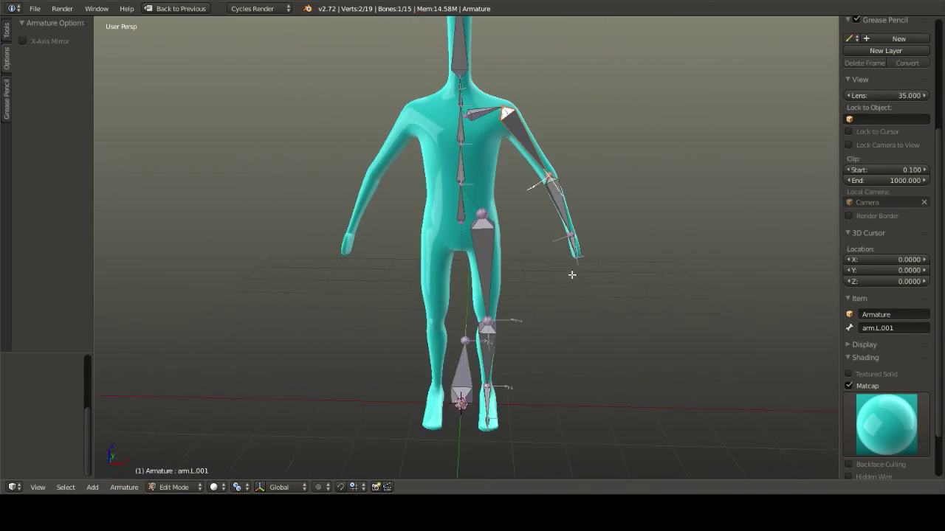
middle_drag(574, 251, 526, 305)
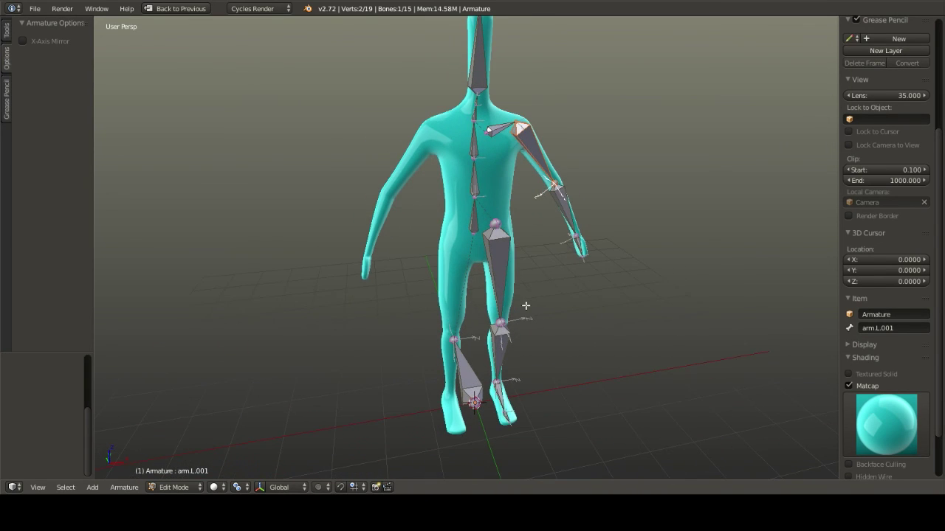
Select the shoulder, forearm and hand bones one after another to check their arm.L names
right_click(493, 128)
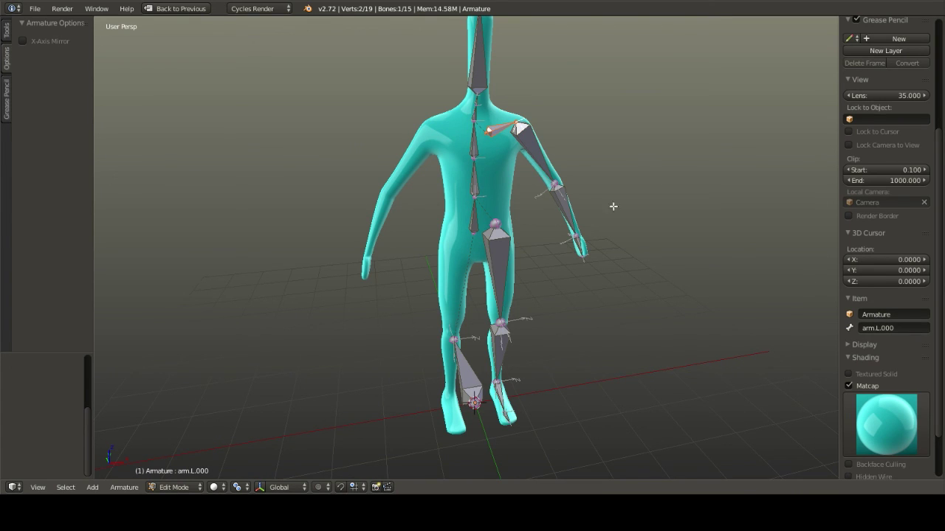
shift+middle_drag(532, 154, 543, 222)
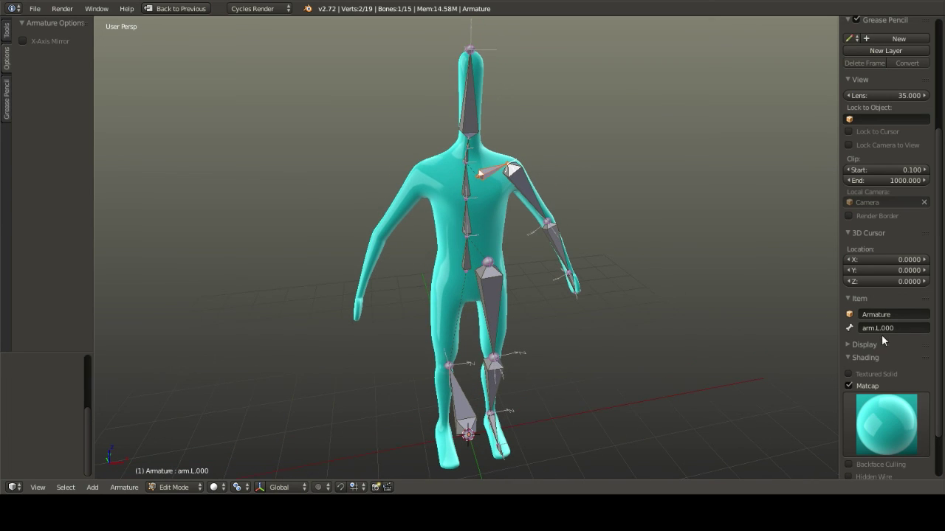
middle_drag(601, 216, 520, 195)
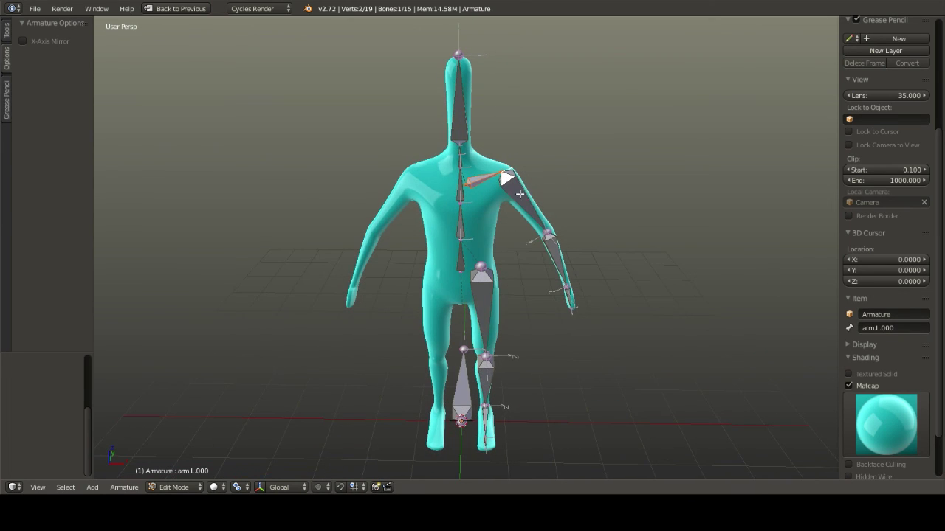
middle_drag(555, 243, 564, 233)
right_click(564, 233)
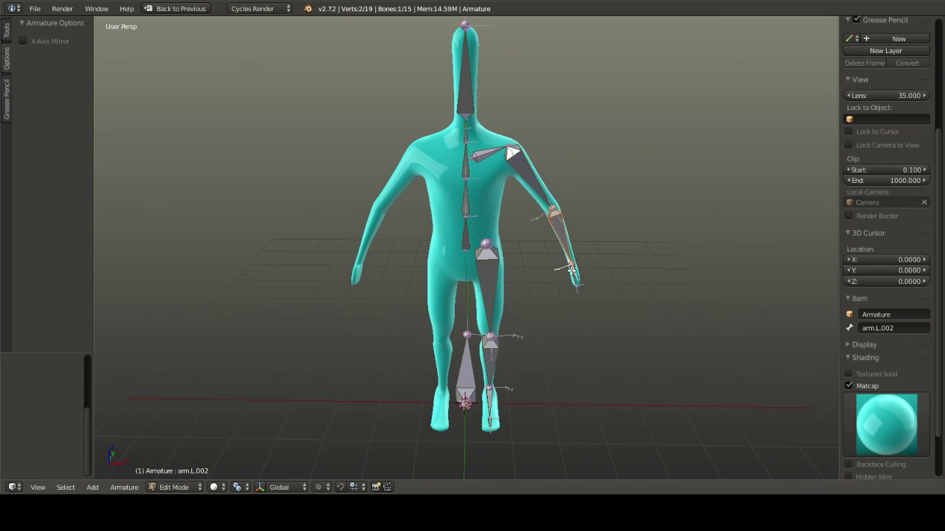
right_click(574, 284)
Select the leg bones one after another from the thigh down to the foot to check their leg.L names
middle_drag(550, 337, 578, 251)
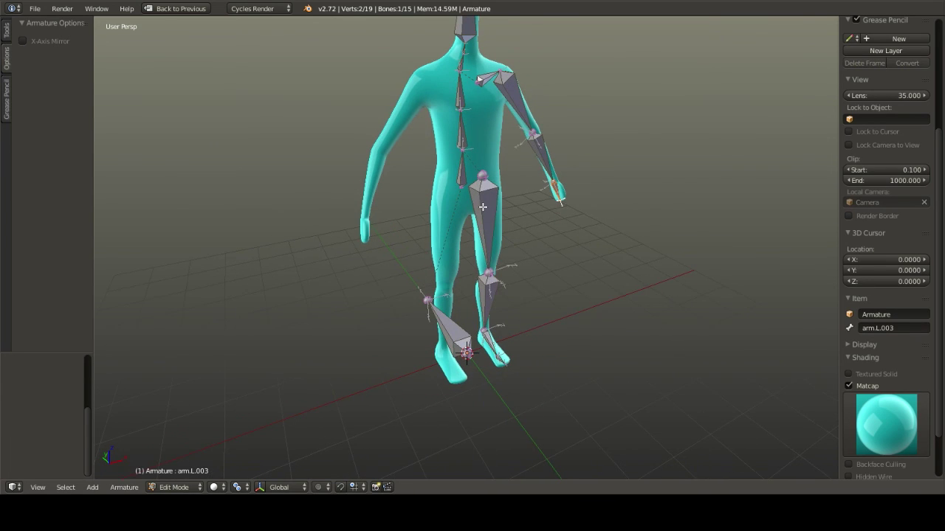
right_click(483, 207)
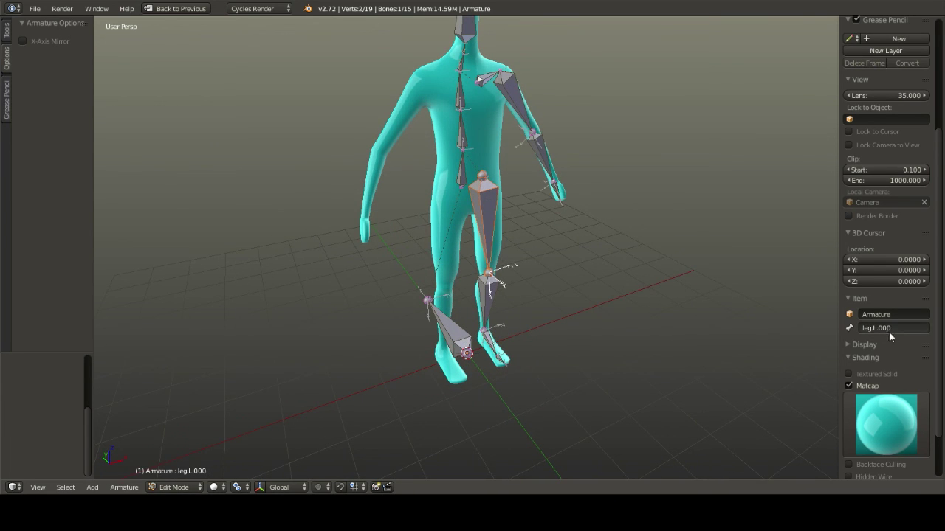
right_click(490, 296)
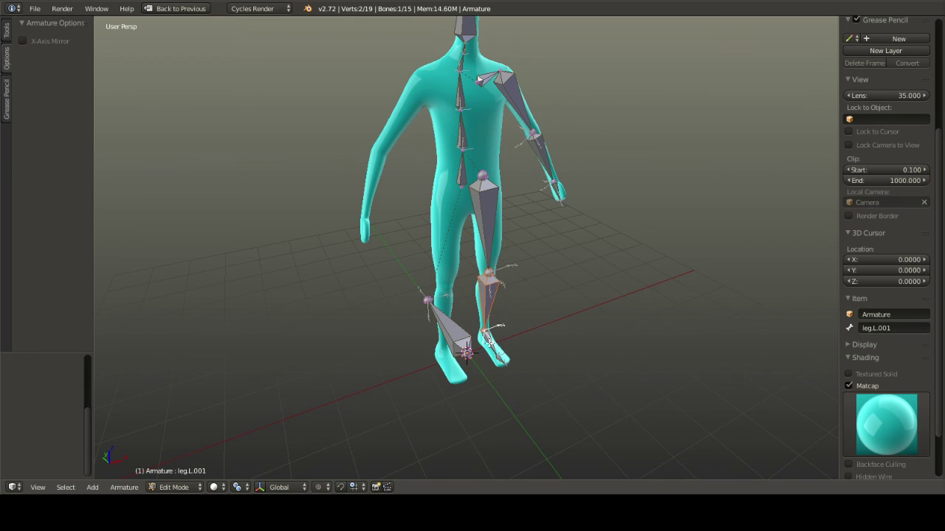
right_click(490, 338)
middle_drag(508, 362, 536, 350)
shift+right_click(511, 374)
middle_drag(546, 295, 556, 264)
Clear the selection and box-select all the arm.L and leg.L bones of the armature
key(a)
key(b)
drag(597, 433, 484, 96)
key(z)
mouse_move(531, 222)
middle_down()
mouse_move(583, 209)
mouse_move(517, 221)
middle_up()
key(z)
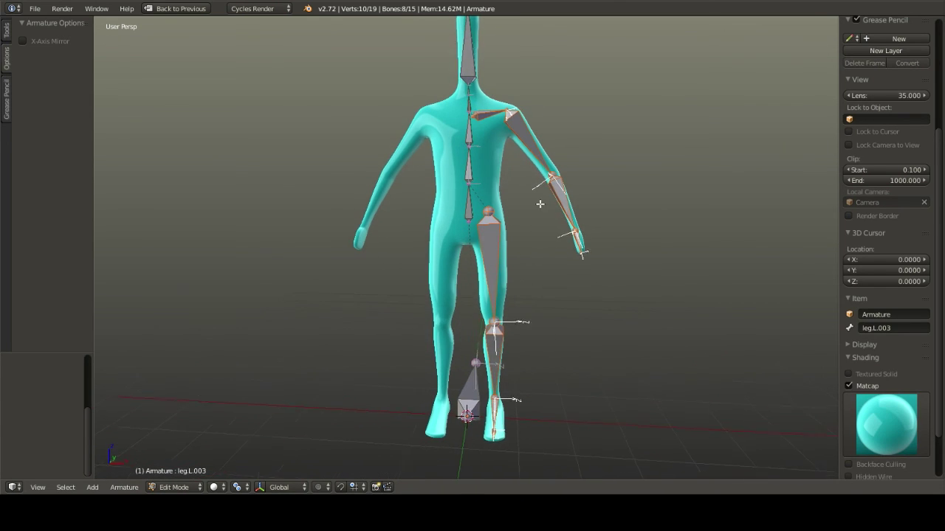
Review the armature's mirror options and set the pivot point to 3D Cursor
click(124, 487)
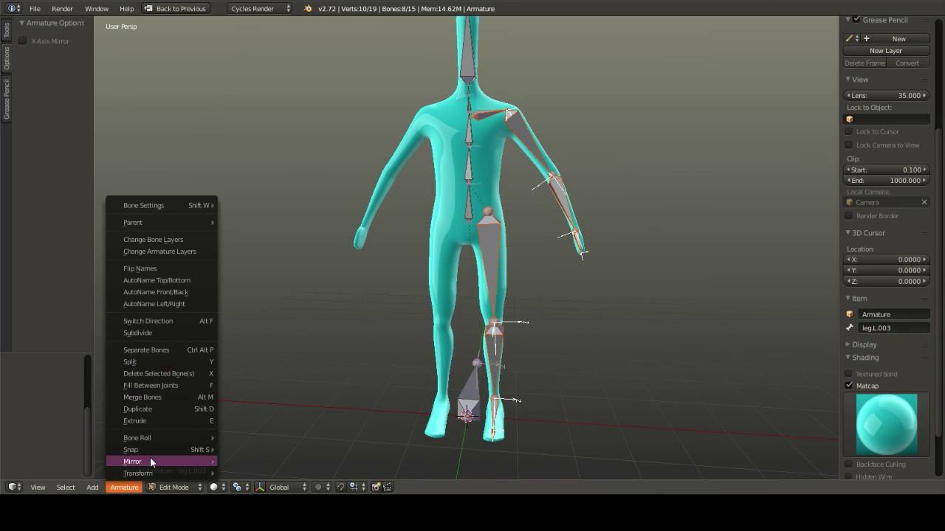
mouse_move(149, 462)
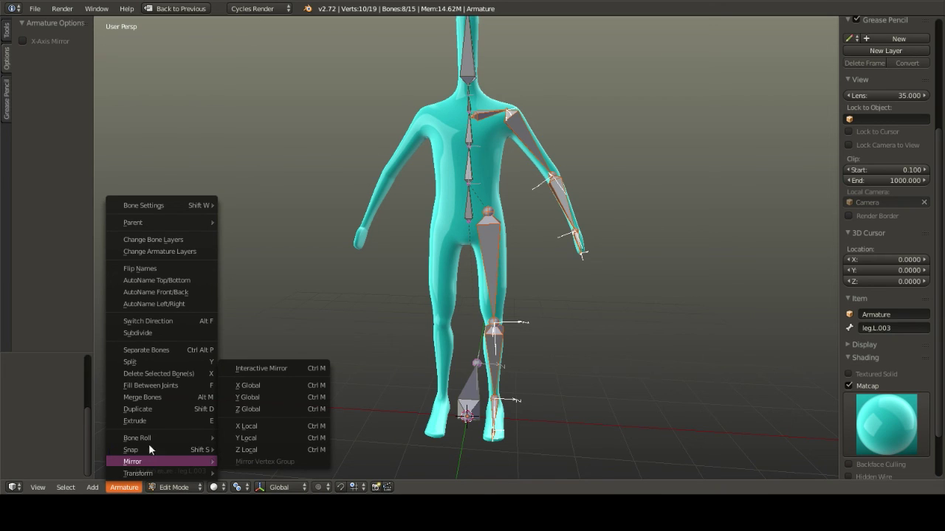
click(248, 489)
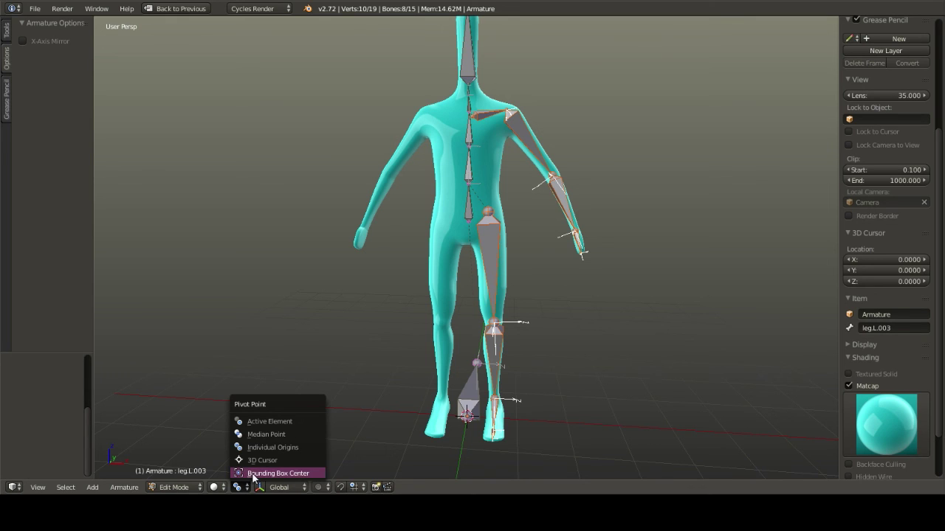
click(259, 460)
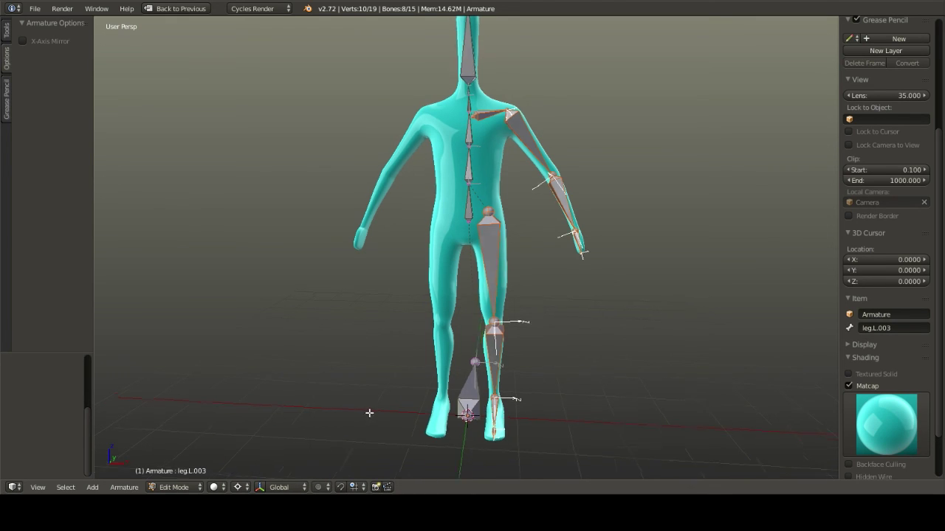
Examine the 3D cursor's position between the figure's feet in relation to the selected bones
key(KP_4)
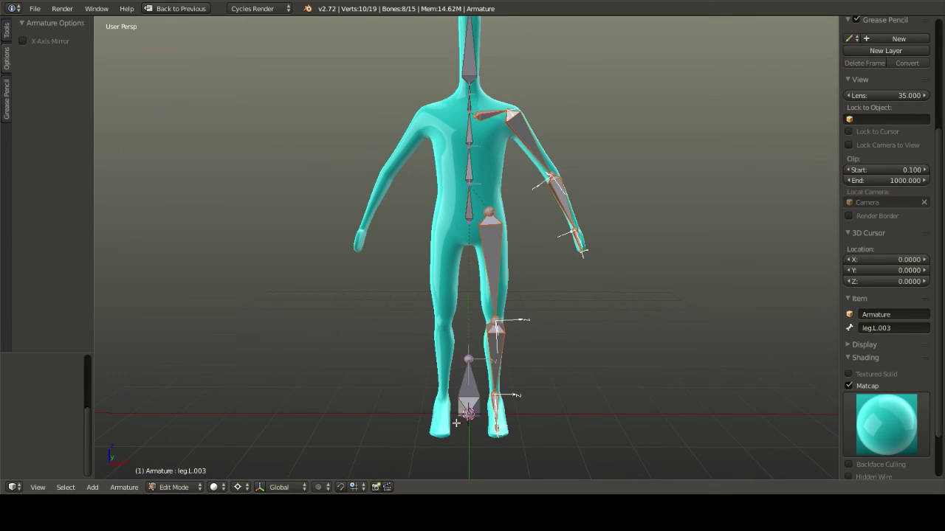
key(KP_4)
key(KP_8)
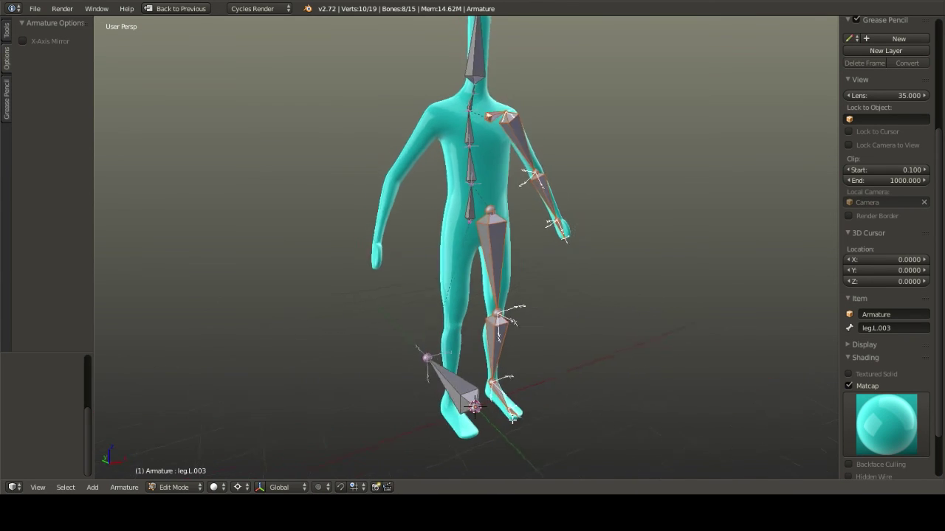
middle_drag(512, 420, 472, 401)
scroll(472, 400, down, 9)
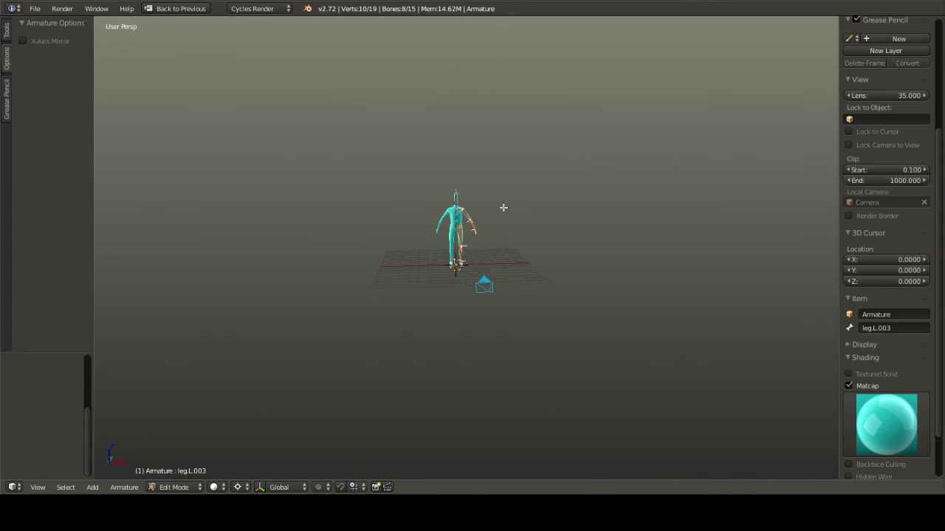
scroll(504, 207, up, 9)
shift+middle_drag(500, 215, 512, 274)
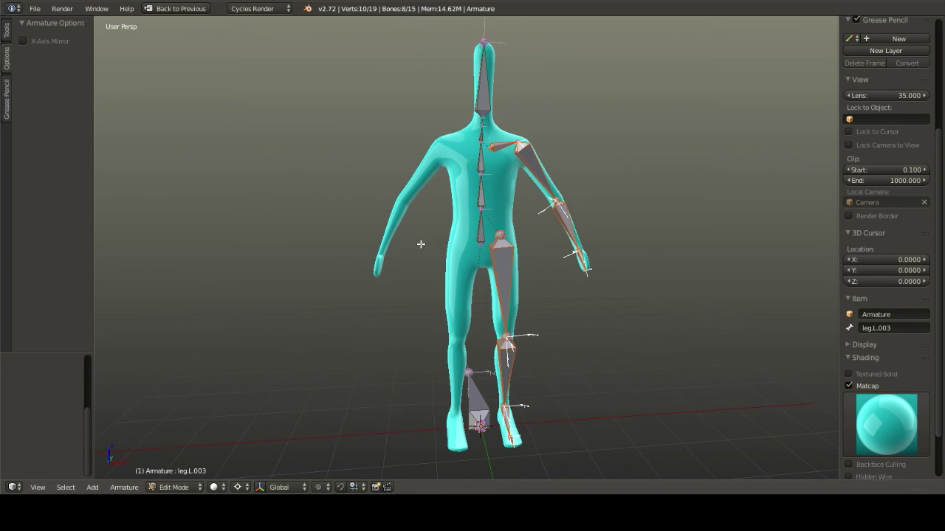
Try mirroring the selected arm and leg bones along the global X axis, and undo the mirror
click(124, 487)
mouse_move(149, 462)
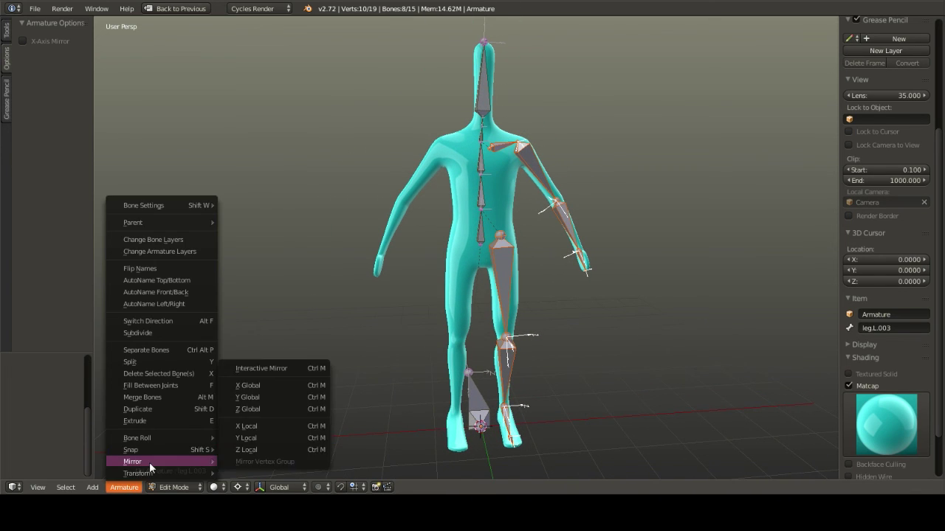
click(262, 382)
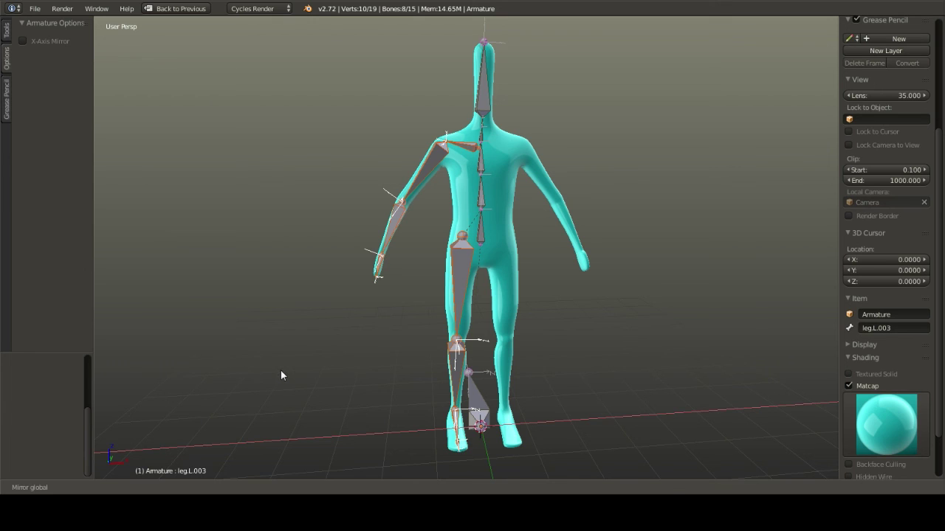
click(281, 371)
middle_drag(314, 351, 404, 361)
key(ctrl+z)
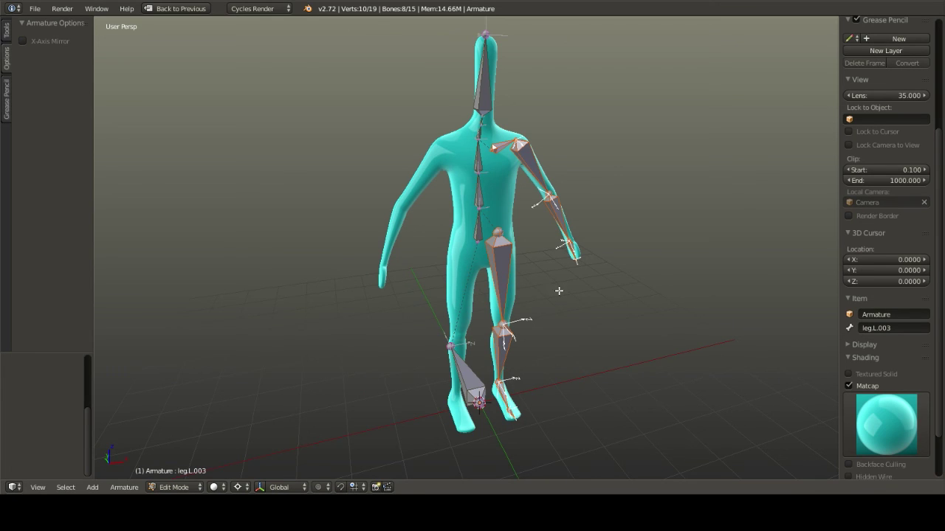
Duplicate the selected arm.L and leg.L bones in place, without offsetting the copies
middle_drag(583, 283, 567, 281)
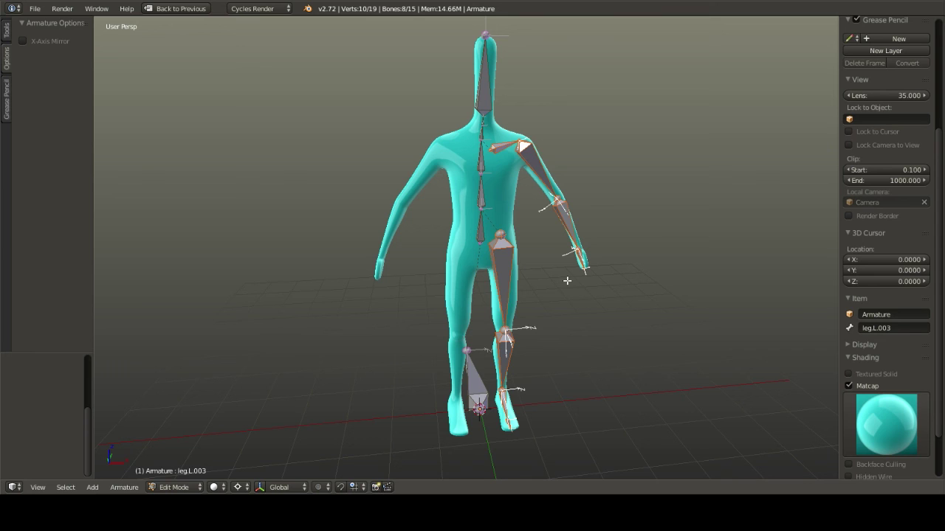
middle_drag(528, 291, 441, 274)
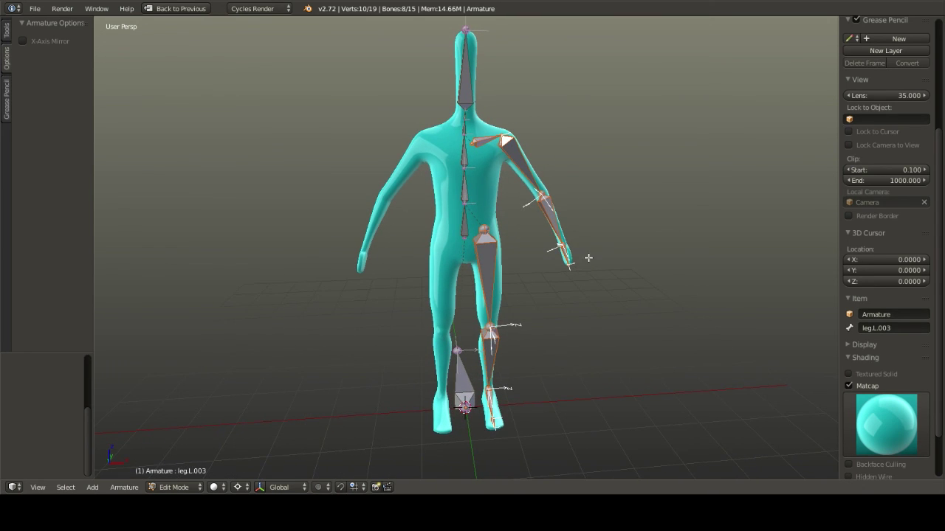
key(shift+d)
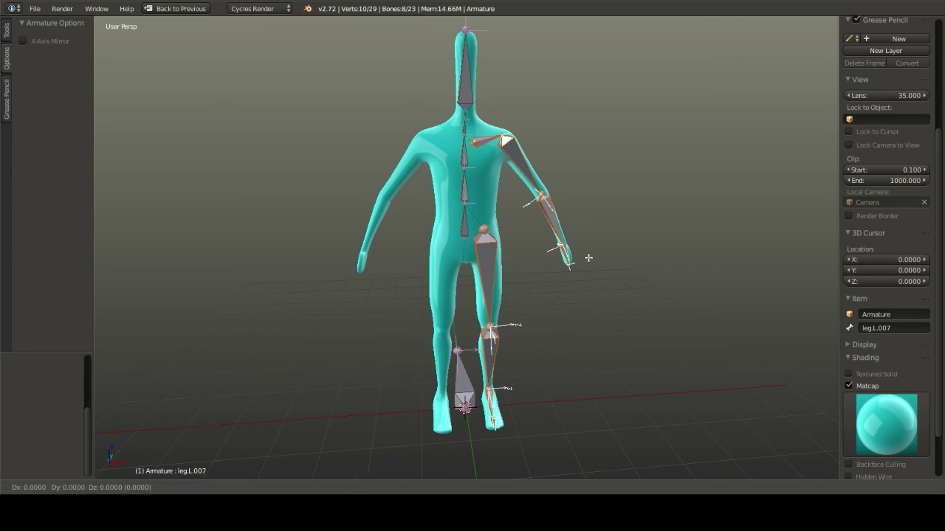
right_click(589, 257)
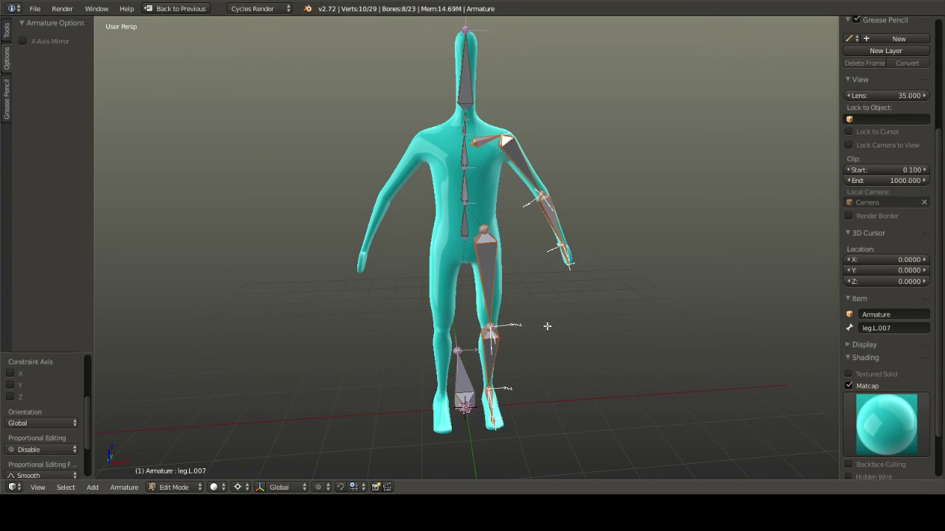
middle_drag(546, 327, 555, 316)
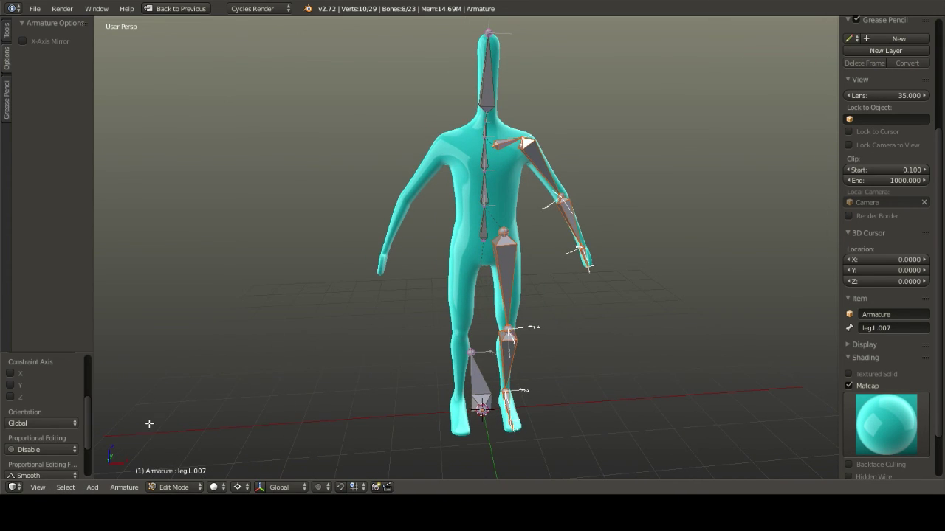
Mirror the duplicated arm and leg bones along the global X axis
click(124, 488)
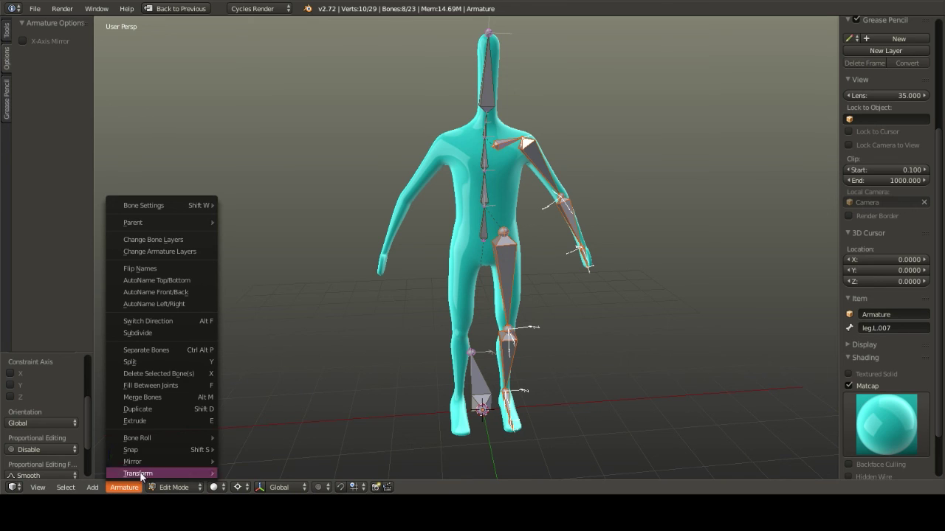
mouse_move(132, 461)
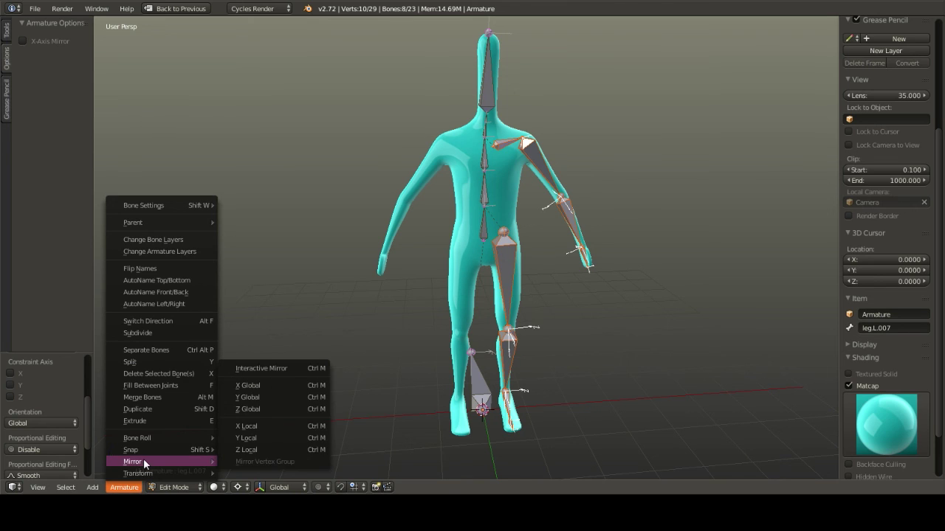
click(267, 387)
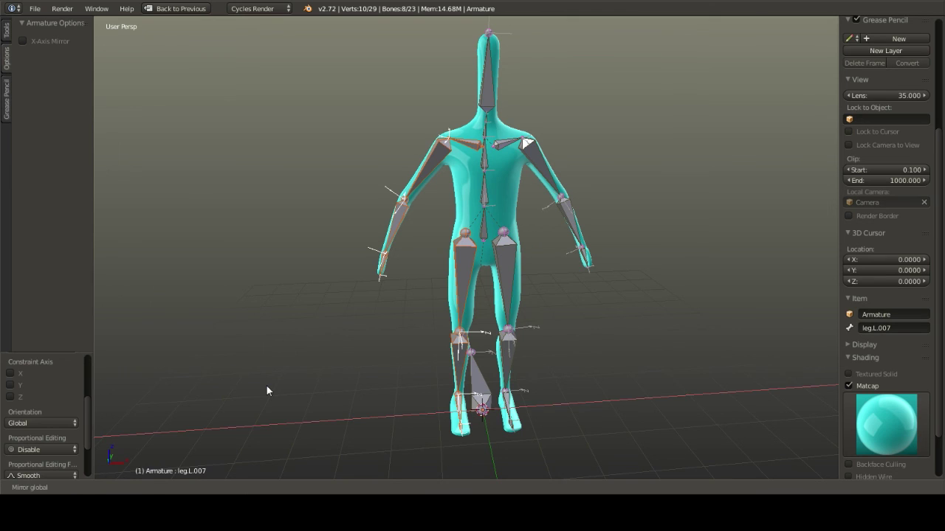
click(267, 386)
Examine the symmetry of the mirrored arm and leg bones against the originals from the top and the front
middle_drag(436, 239, 393, 245)
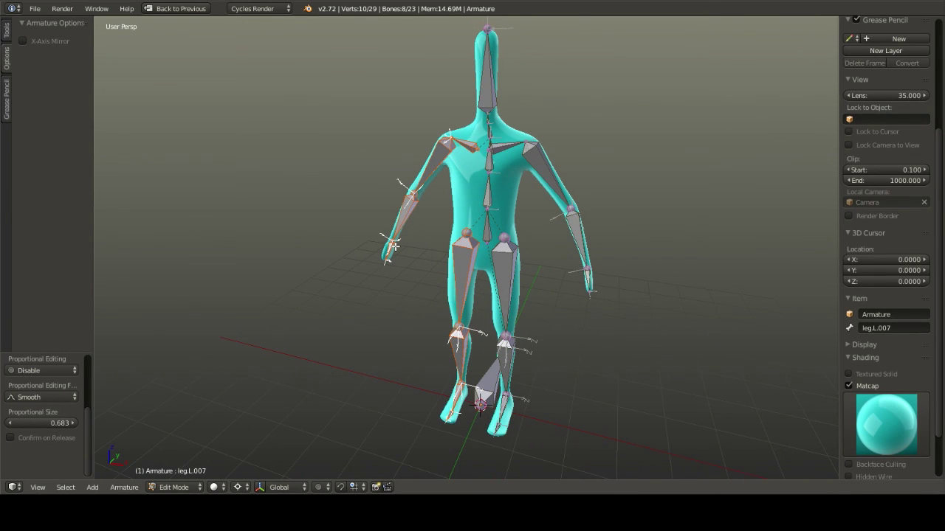
key(KP_7)
scroll(394, 246, up, 5)
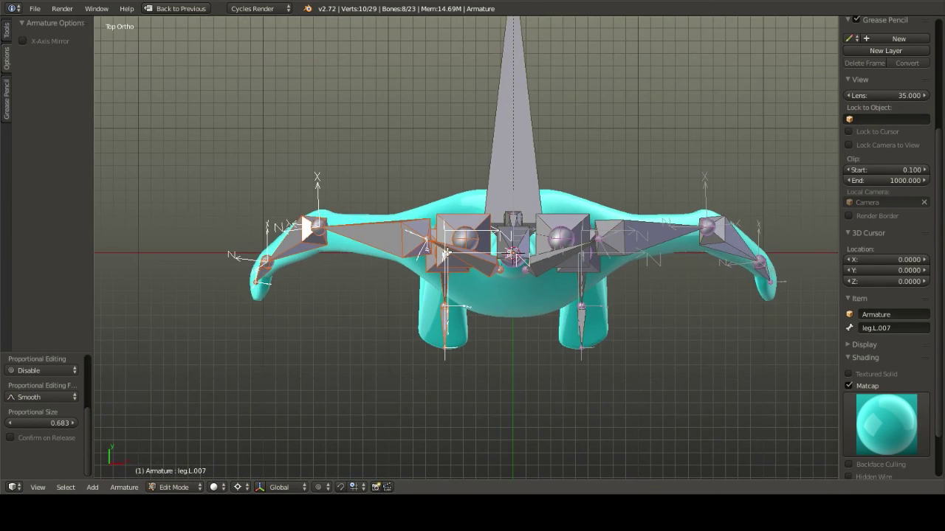
scroll(446, 295, up, 3)
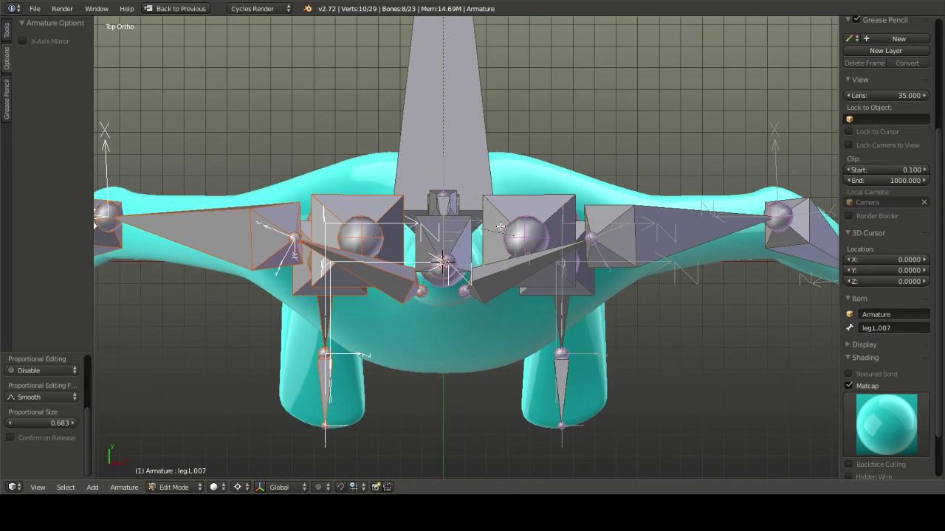
shift+middle_drag(501, 226, 520, 273)
scroll(499, 269, up, 1)
scroll(499, 275, up, 1)
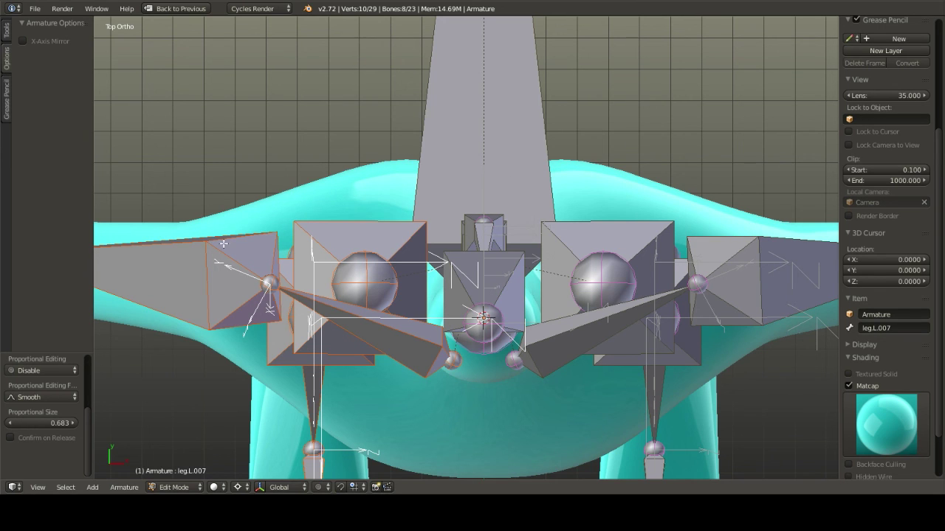
scroll(258, 237, up, 1)
shift+middle_drag(355, 235, 349, 237)
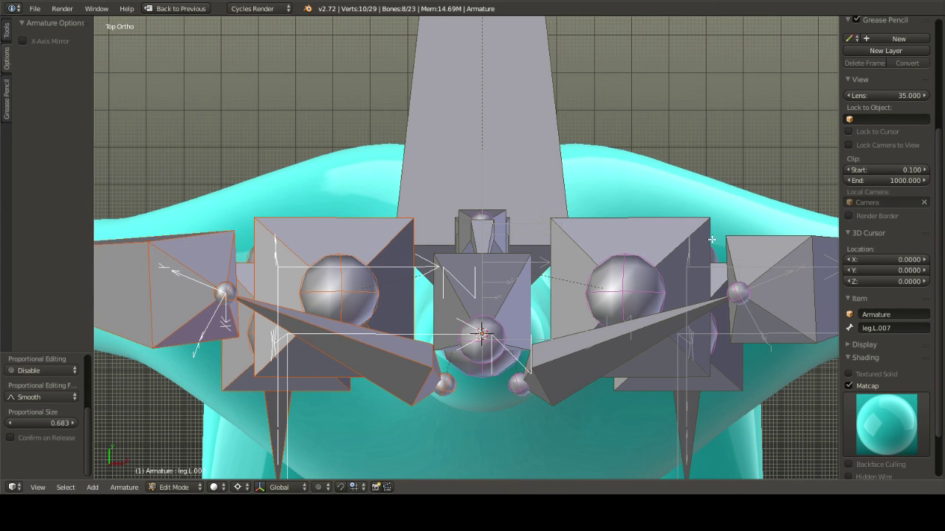
scroll(591, 242, down, 4)
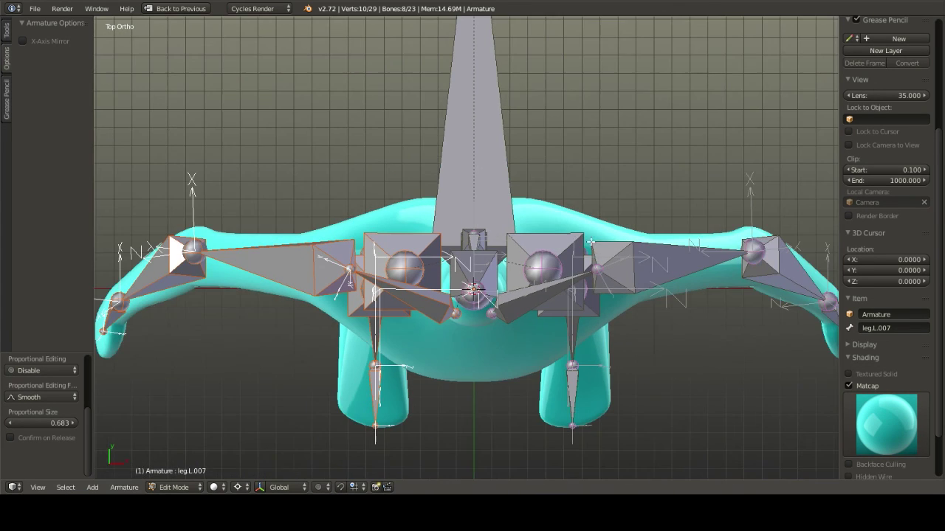
middle_drag(545, 266, 478, 169)
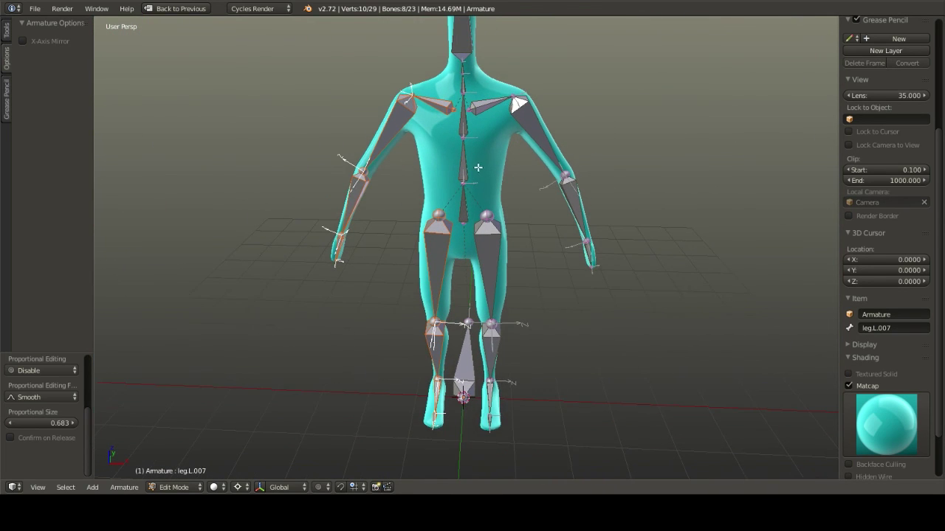
middle_drag(309, 147, 312, 147)
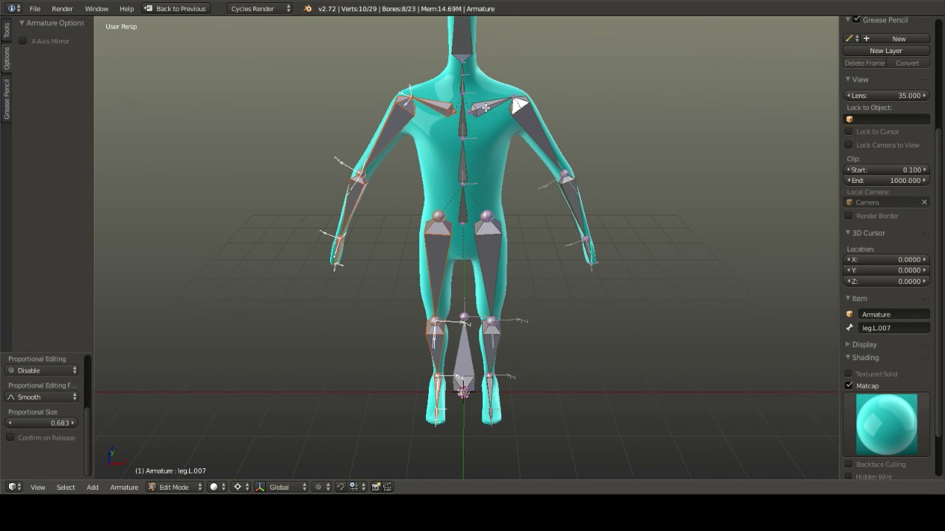
Flip the names of the mirrored arm and leg bones from L to R, and check the arm bones' names
middle_drag(481, 239, 384, 207)
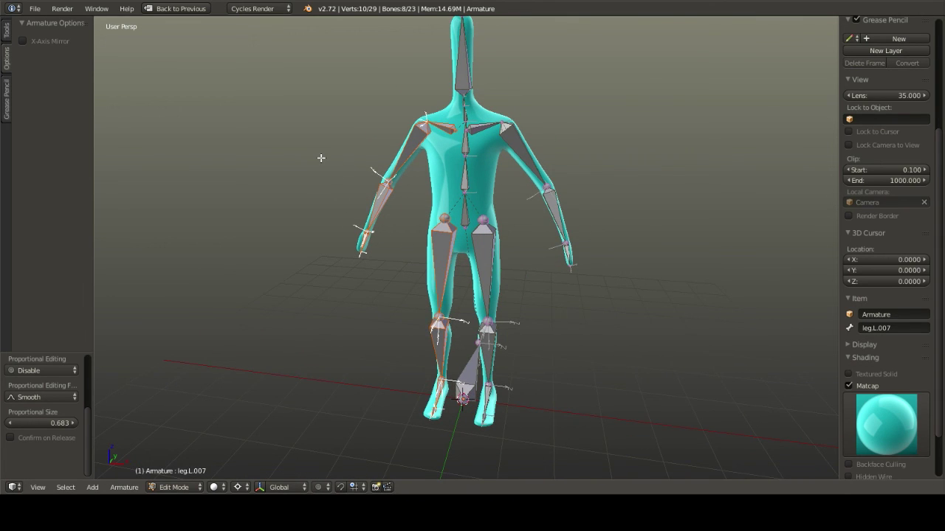
key(w)
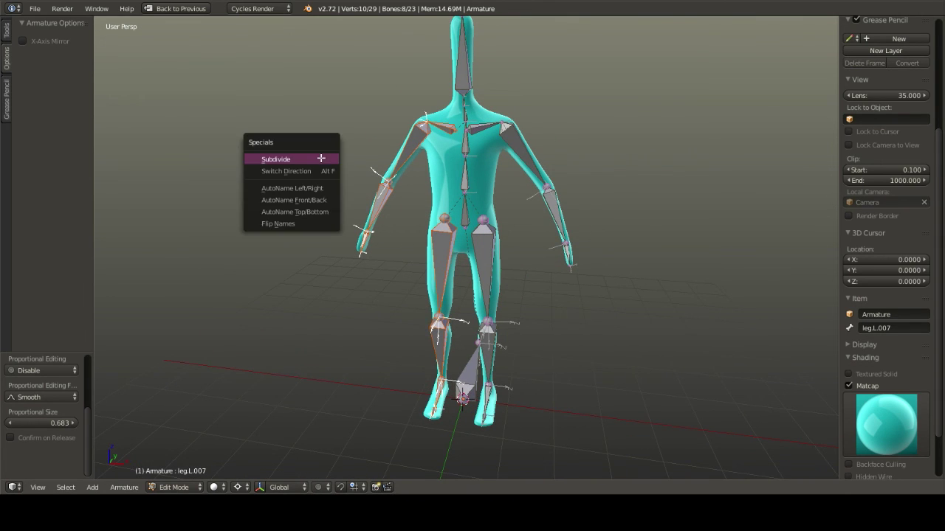
click(303, 217)
middle_drag(369, 127, 427, 133)
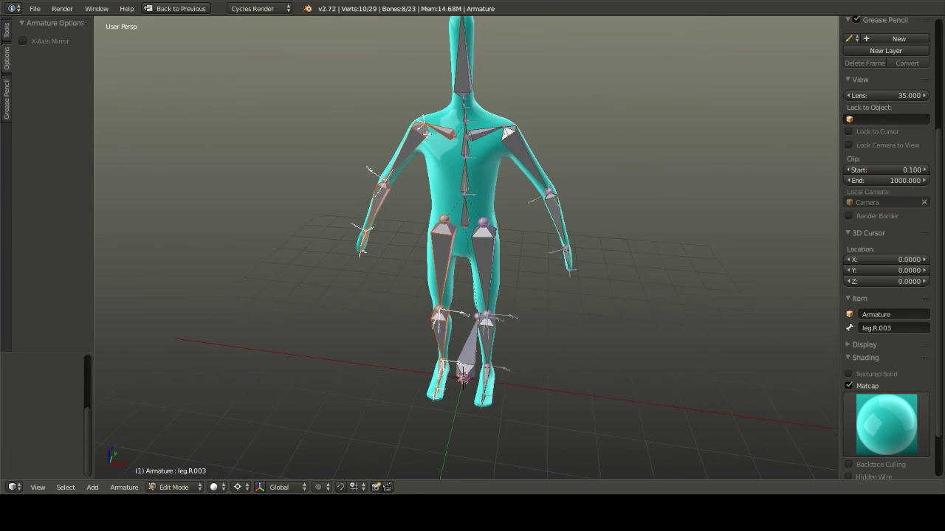
right_click(440, 127)
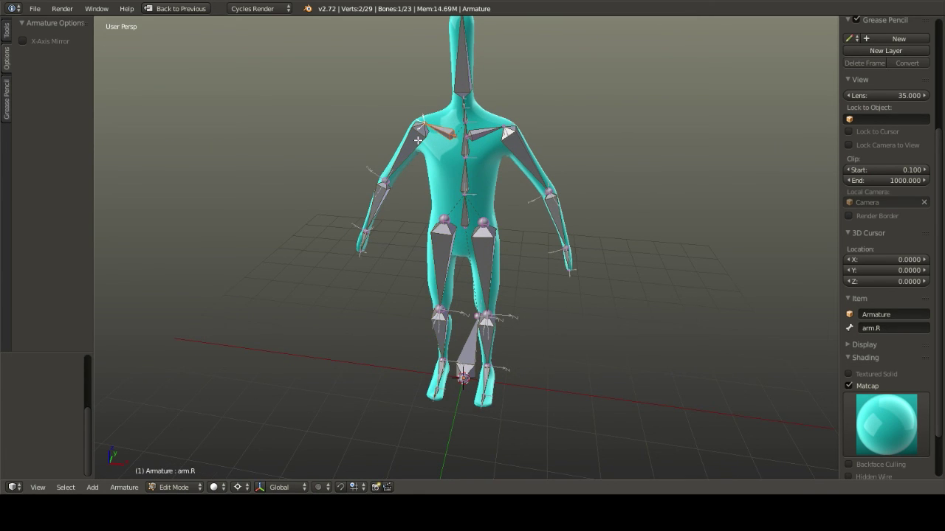
right_click(418, 139)
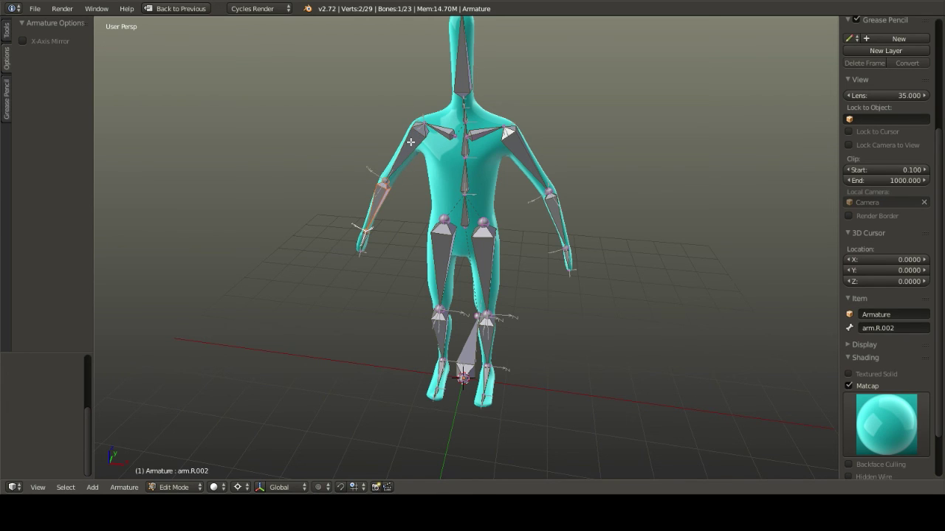
Rename the mirrored collarbone as arm.R.000 to match its counterpart arm.L.000
right_click(489, 133)
scroll(487, 140, up, 4)
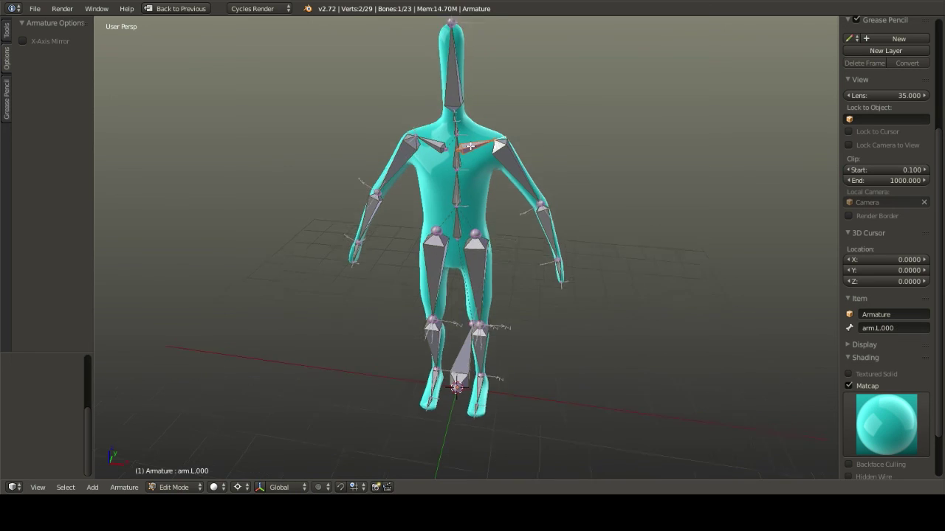
shift+middle_drag(486, 149, 504, 161)
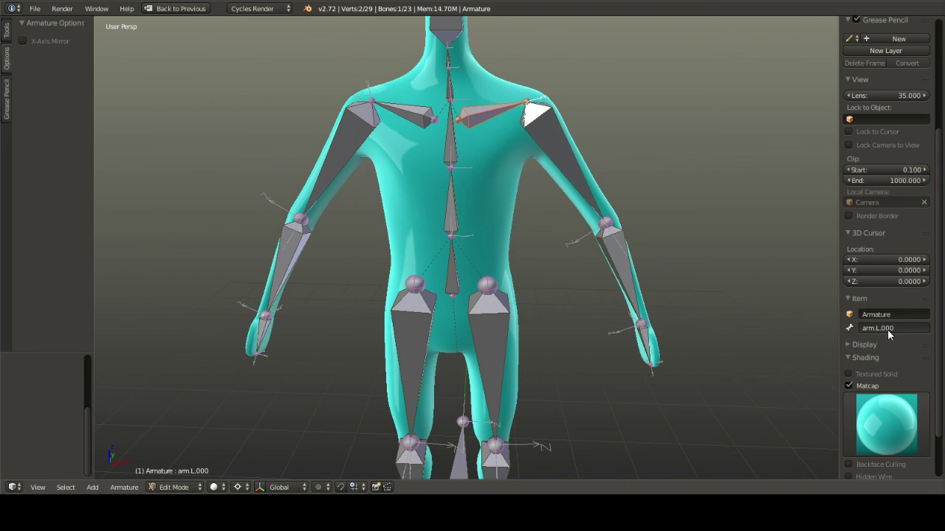
right_click(416, 117)
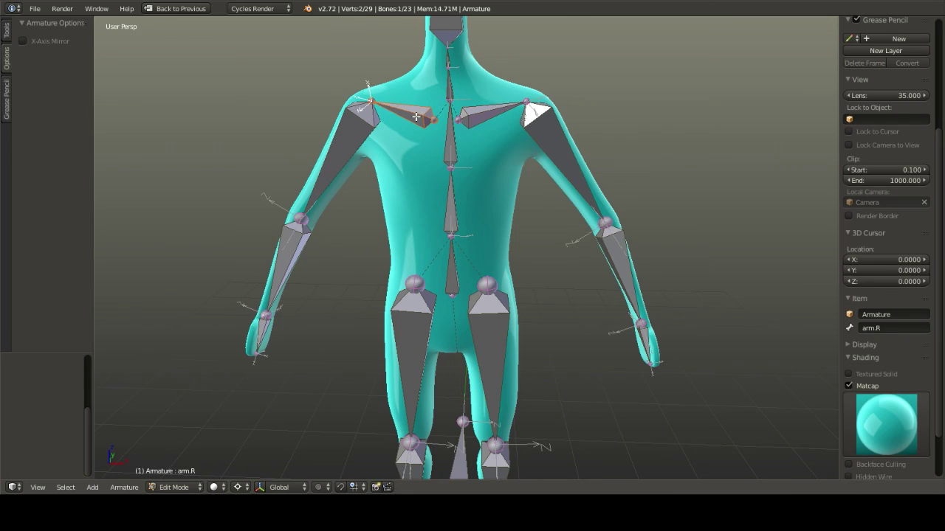
click(889, 330)
key(End)
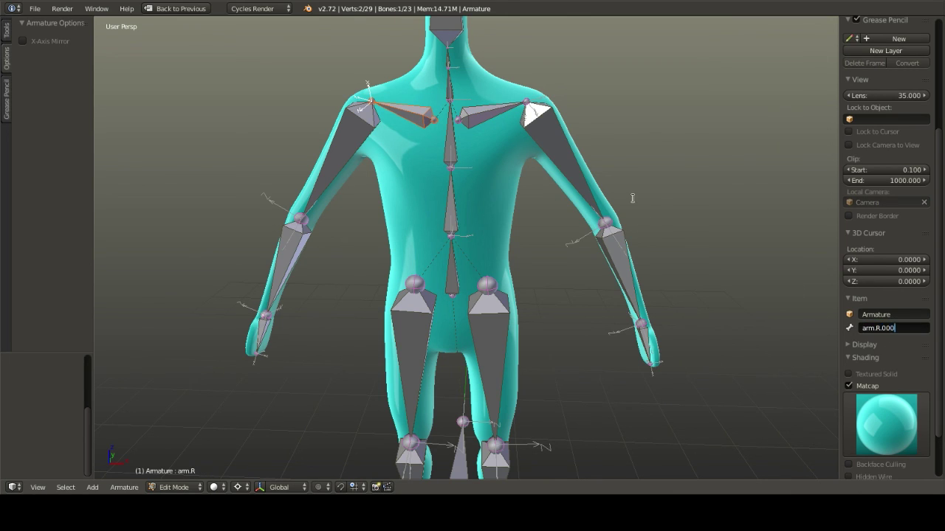
key(Return)
Rename the mirrored thigh bone as leg.R.000 to match its counterpart leg.L.000
right_click(497, 325)
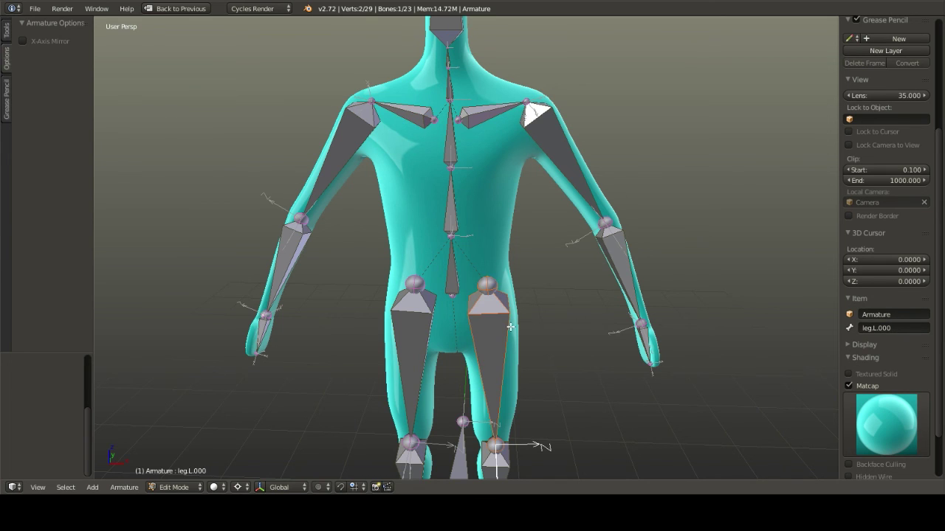
shift+middle_drag(497, 325, 528, 265)
right_click(449, 272)
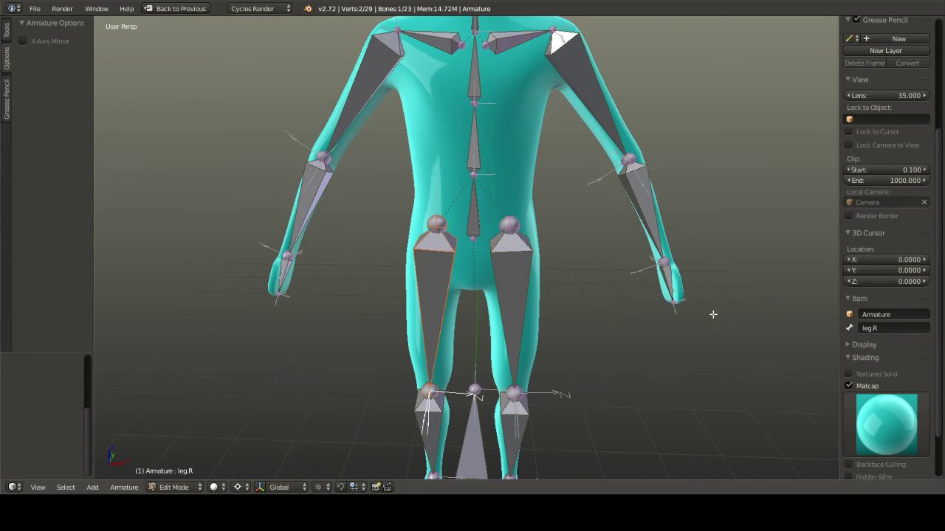
click(886, 328)
key(End)
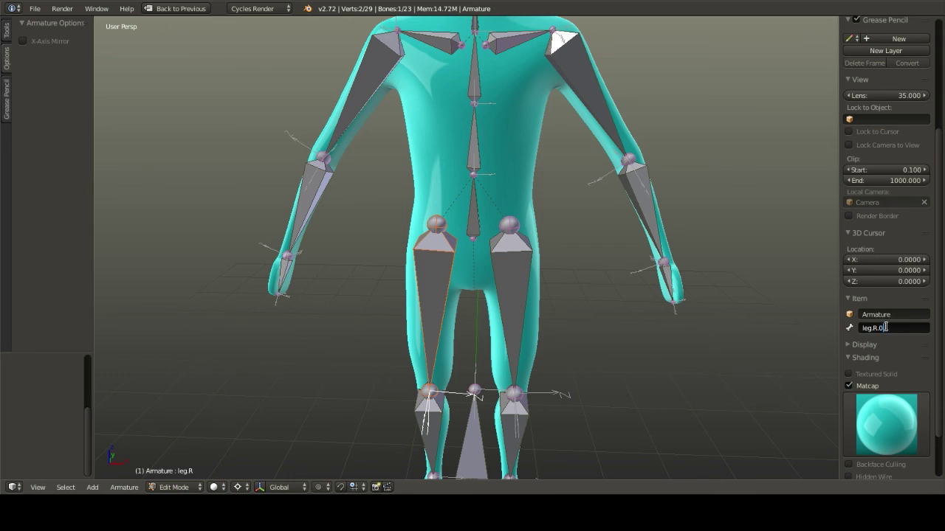
text(.000)
key(Return)
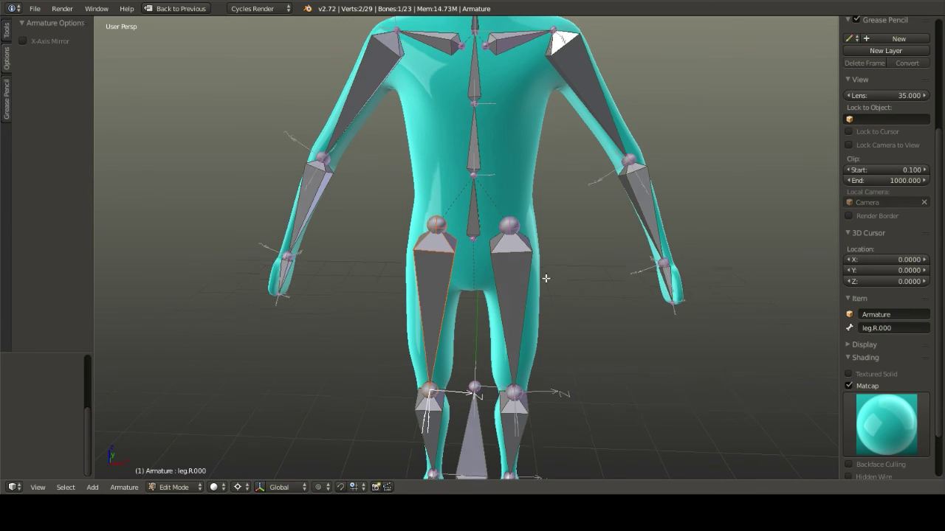
Check the renamed arm.R.000 collarbone, clear the selection and enable X-Axis Mirror for the armature
scroll(545, 280, down, 3)
shift+scroll(512, 236, up, 2)
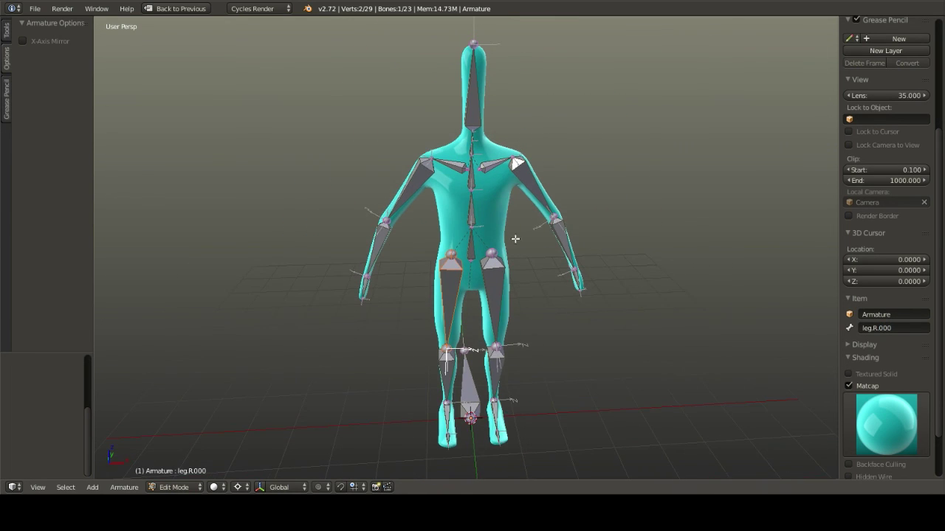
right_click(425, 172)
right_click(447, 165)
shift+scroll(508, 171, down, 2)
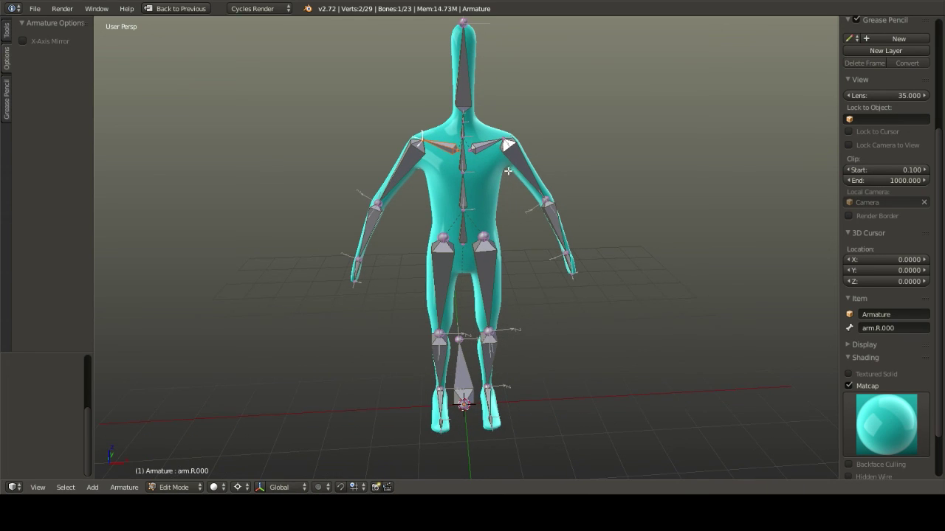
middle_drag(441, 179, 437, 200)
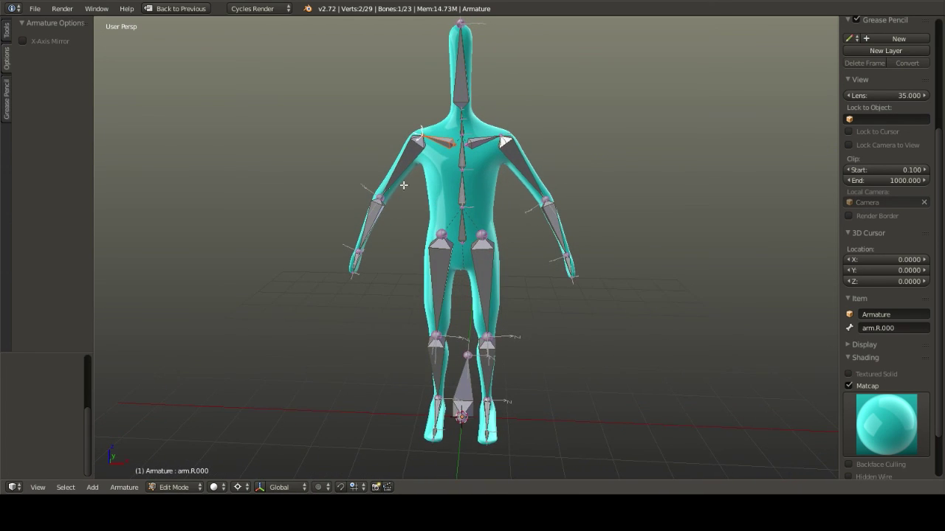
key(a)
click(23, 42)
Box-select all the arm.L and leg.L bones, using wireframe display to exclude the root bone's joint between the feet
middle_drag(449, 164, 481, 173)
key(b)
mouse_move(603, 462)
mouse_down()
mouse_move(502, 126)
mouse_move(471, 115)
mouse_up()
key(z)
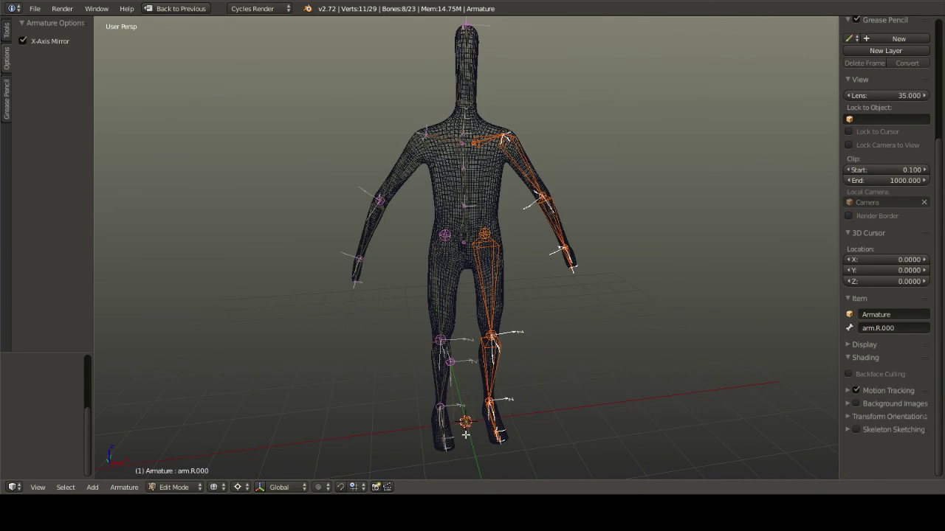
key(b)
middle_drag(474, 437, 439, 399)
key(b)
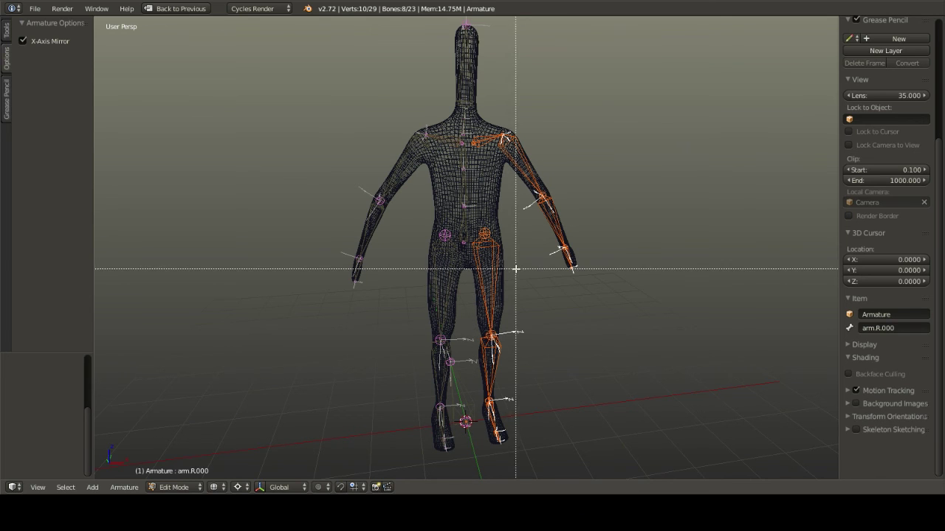
key(Escape)
key(z)
middle_drag(516, 239, 506, 235)
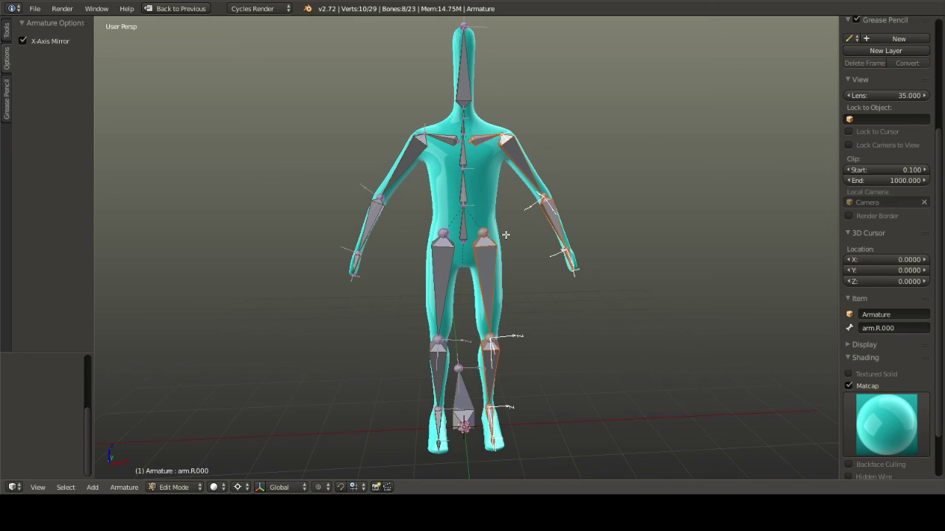
Apply a bone roll of 0 to the selected arm.L and leg.L bones, mirroring their roll to the opposite side
key(ctrl+r)
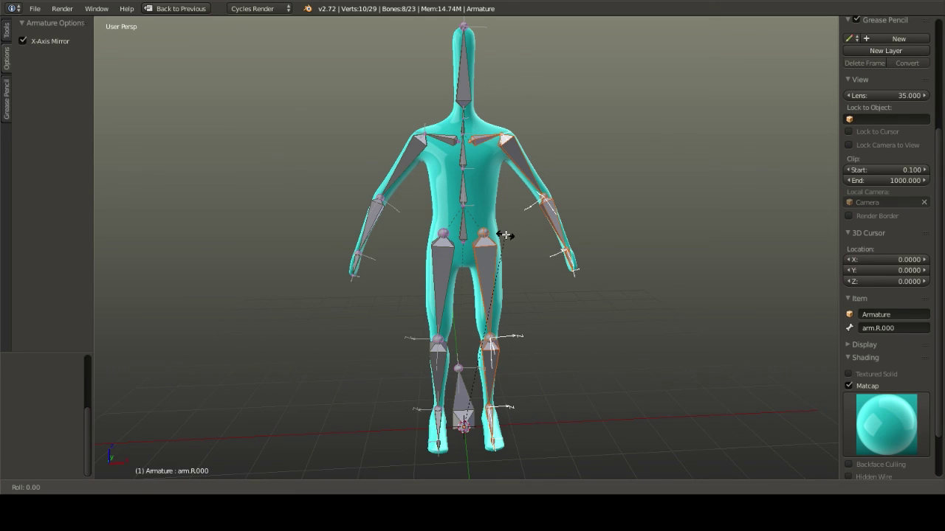
click(506, 235)
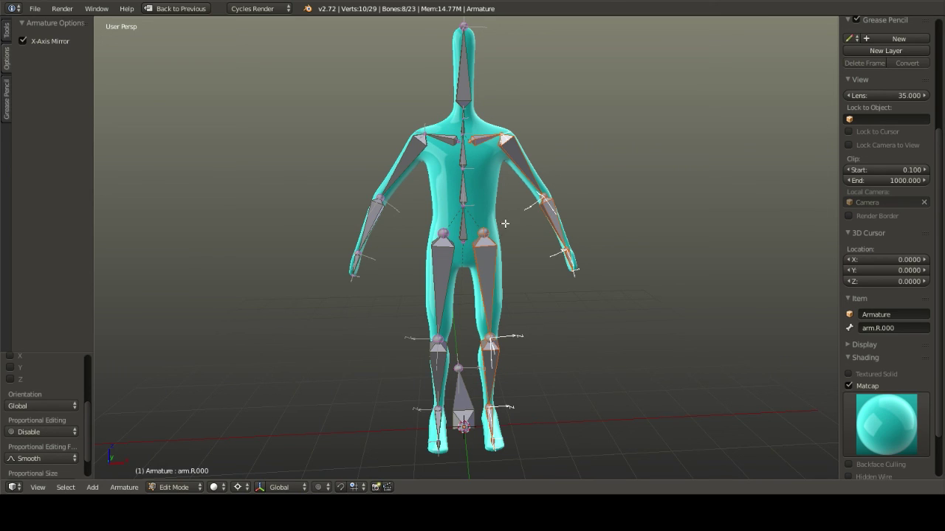
middle_drag(505, 223, 499, 231)
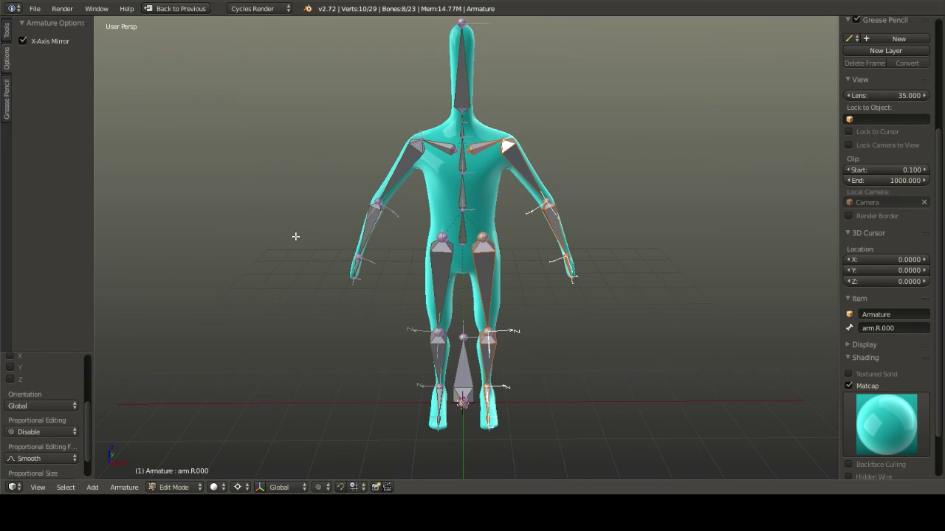
middle_drag(295, 237, 354, 267)
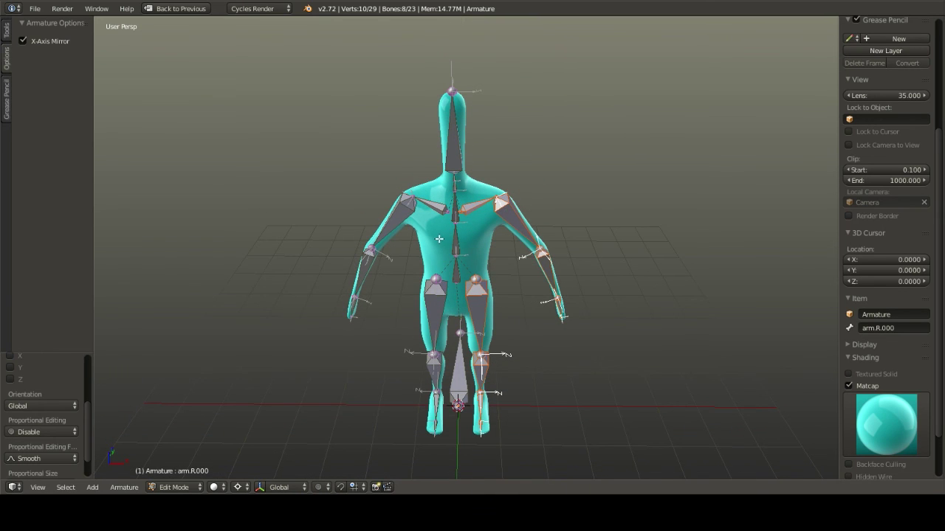
Examine the bone axes on both sides of the armature from above and in perspective, comparing how they mirror each other
key(KP_7)
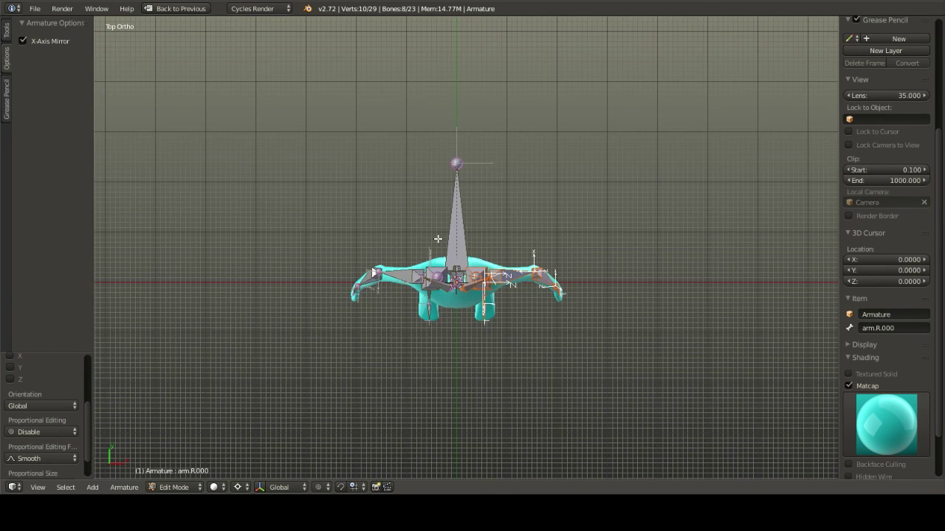
scroll(469, 266, up, 7)
scroll(469, 266, up, 3)
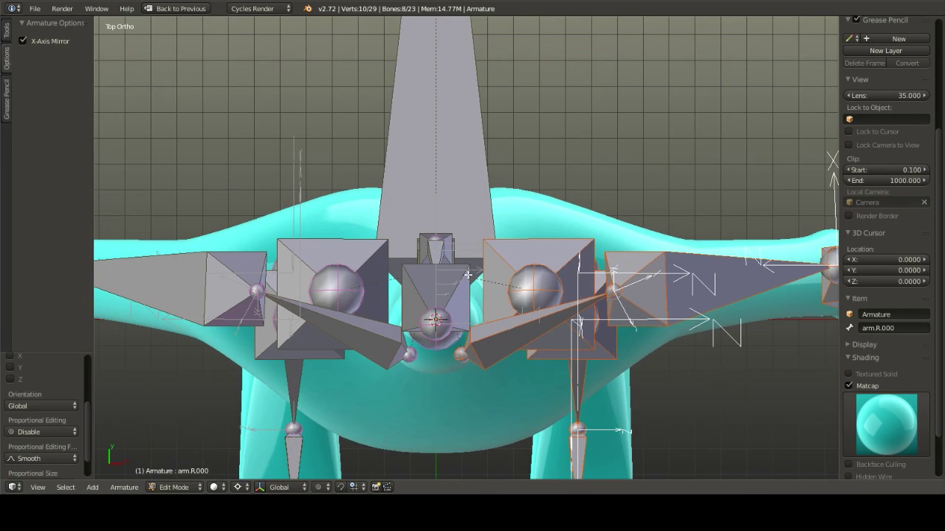
shift+middle_drag(614, 256, 647, 233)
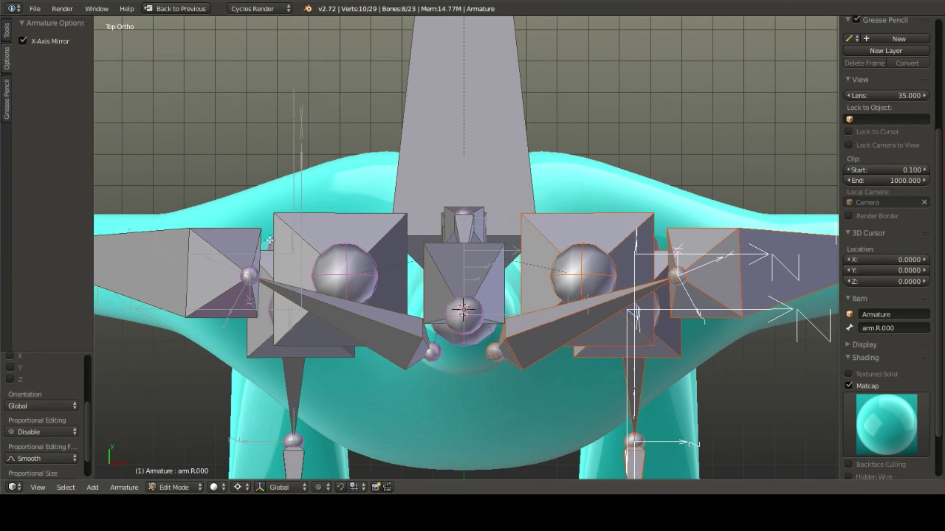
shift+middle_drag(378, 387, 515, 265)
scroll(421, 289, down, 4)
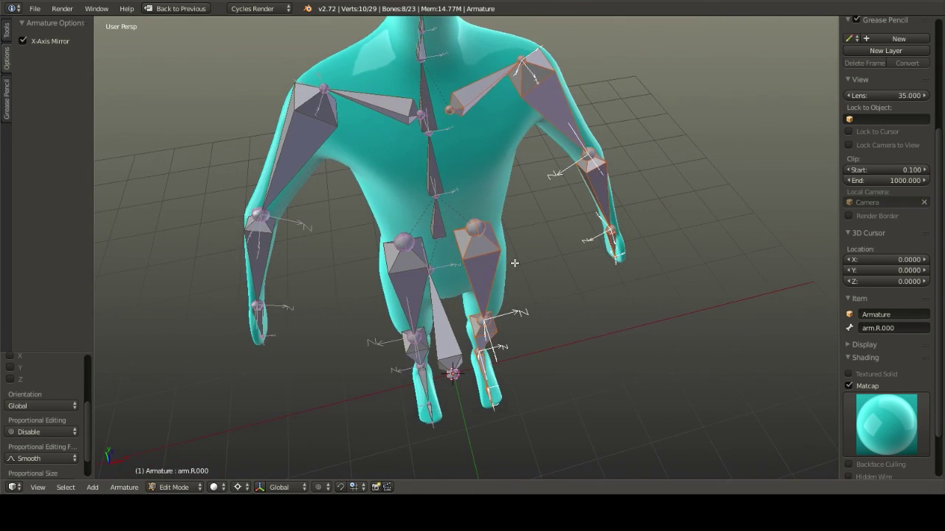
scroll(502, 220, up, 2)
scroll(537, 223, down, 1)
middle_drag(537, 222, 561, 219)
Switch the armature to Pose Mode and select the upper arm bone arm.L.001
key(Tab)
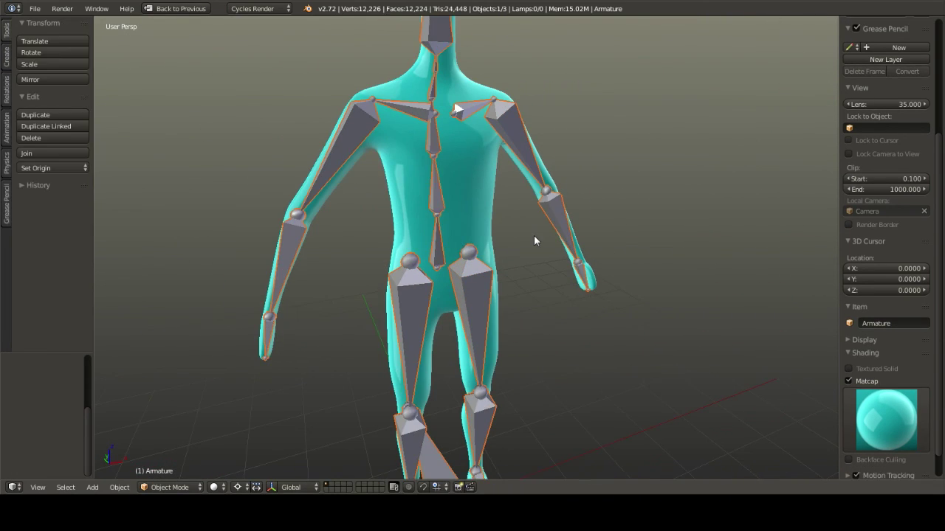
key(Tab)
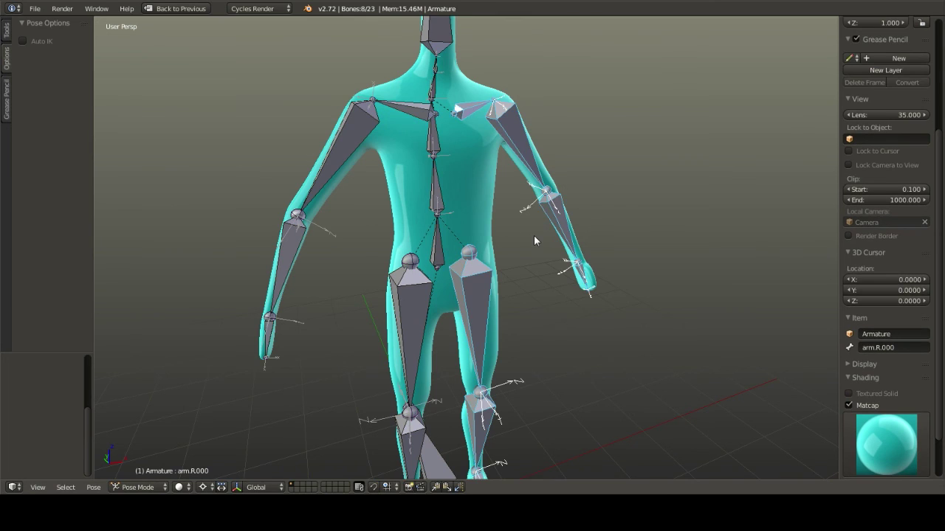
key(ctrl+Tab)
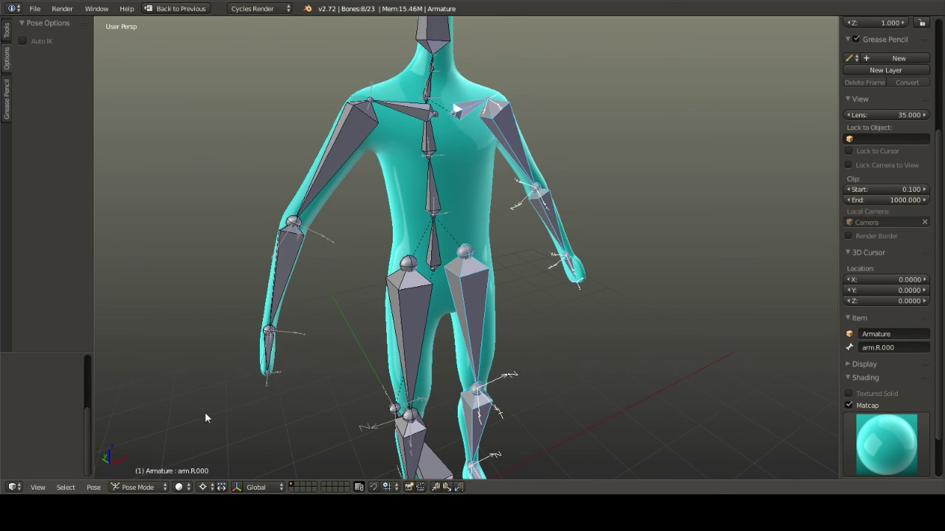
click(133, 486)
click(139, 448)
middle_drag(401, 228, 505, 180)
right_click(507, 137)
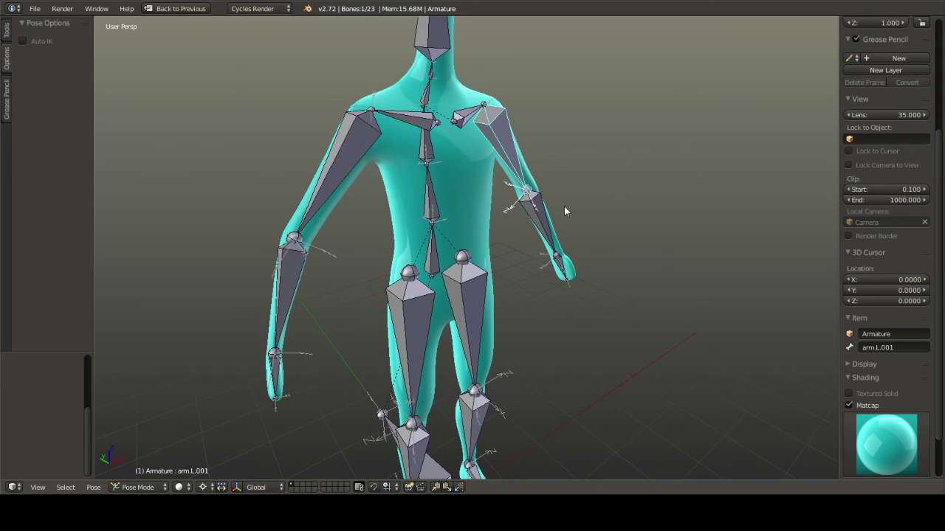
Set the Z rotation of the upper arm bone arm.L.001 to 0.479
middle_drag(565, 211, 604, 214)
scroll(872, 224, up, 5)
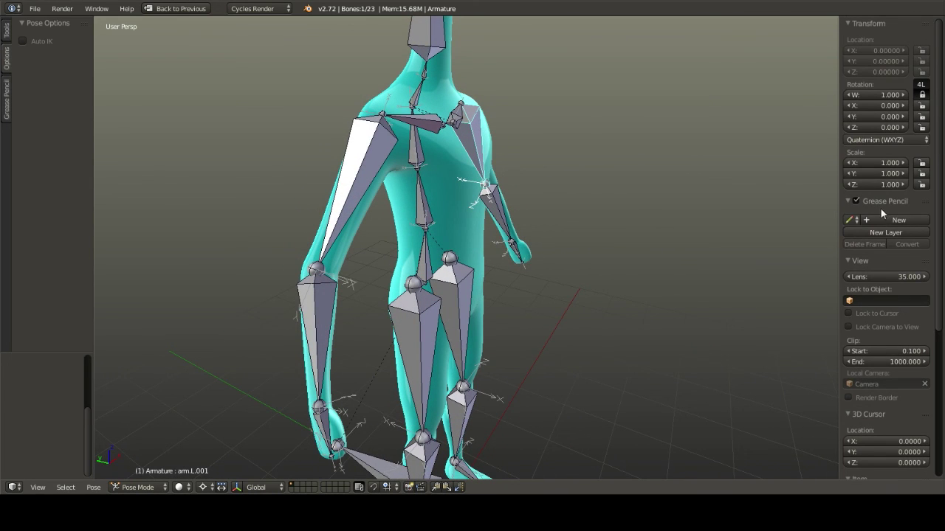
middle_drag(812, 166, 561, 167)
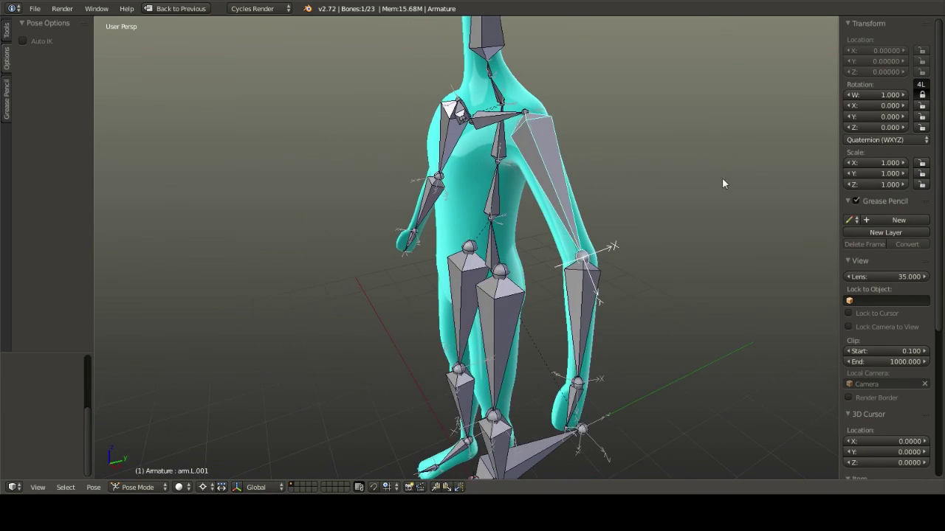
drag(866, 130, 872, 132)
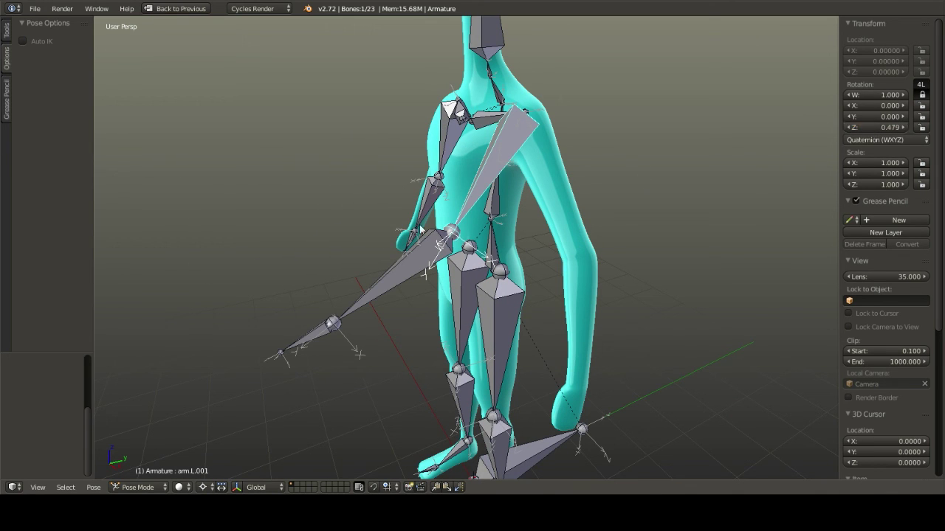
Select the opposite upper arm bone arm.R.001 and set its Z rotation to 0.479
middle_drag(423, 230, 605, 148)
right_click(360, 140)
click(875, 128)
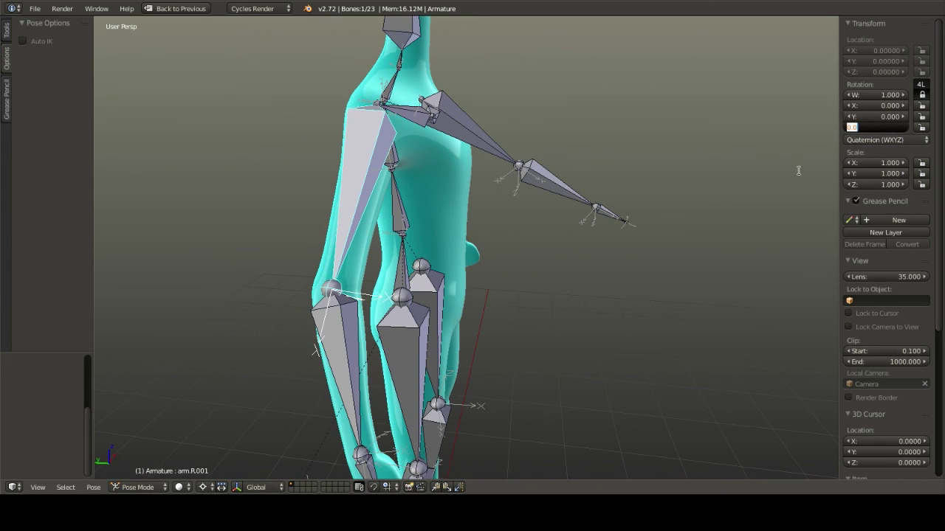
text(479)
key(Return)
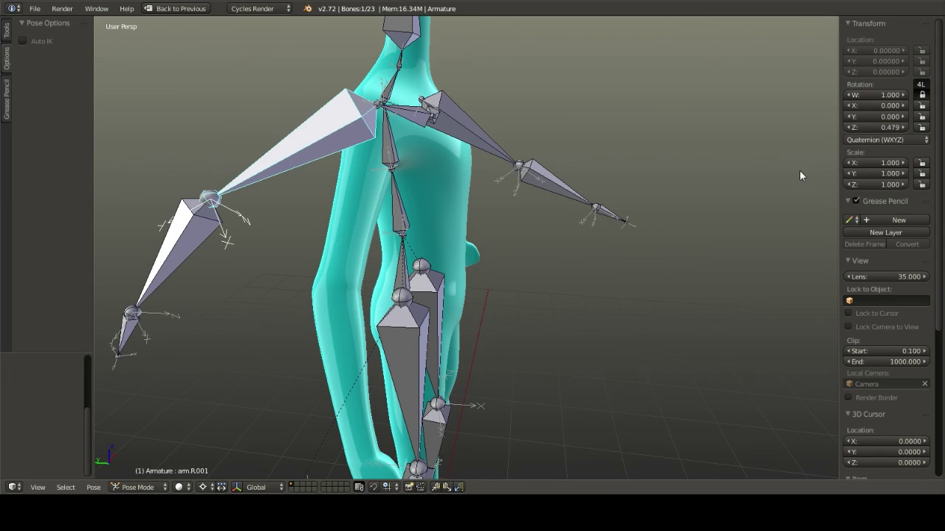
Set the Z rotation of arm.R.001 to -0.479 so it mirrors the other arm
middle_drag(468, 177, 449, 166)
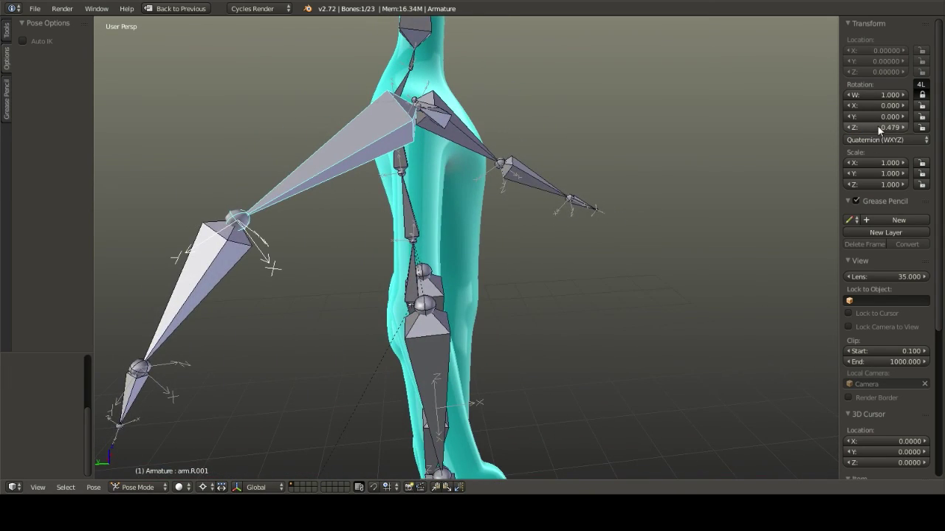
key(BackSpace)
text(-.479)
key(Return)
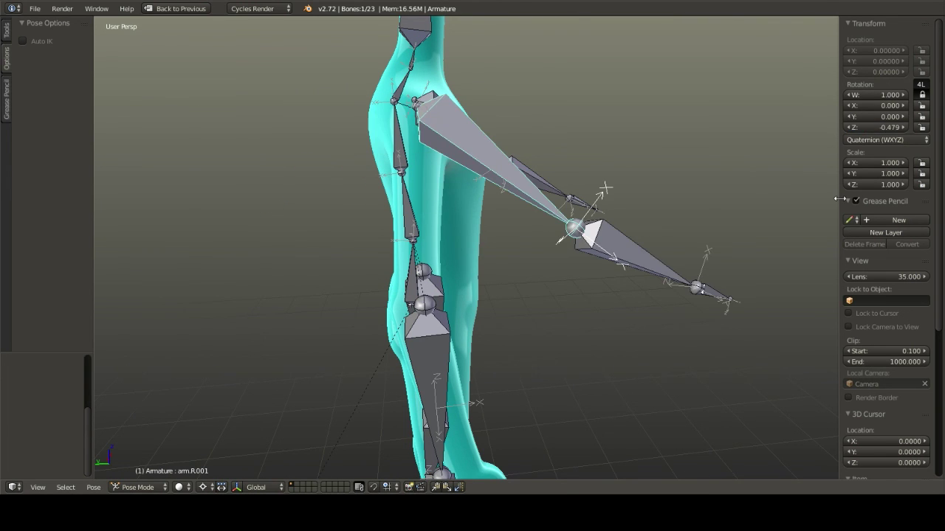
Compare the two posed arms in the right side view with wireframe display, checking how elbows and shoulders line up
middle_drag(611, 270, 435, 273)
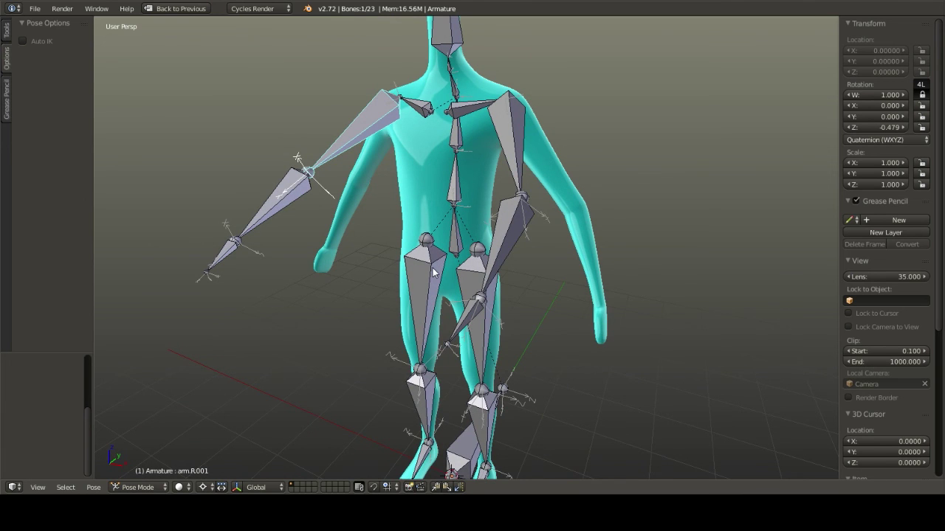
key(KP_3)
scroll(418, 233, up, 4)
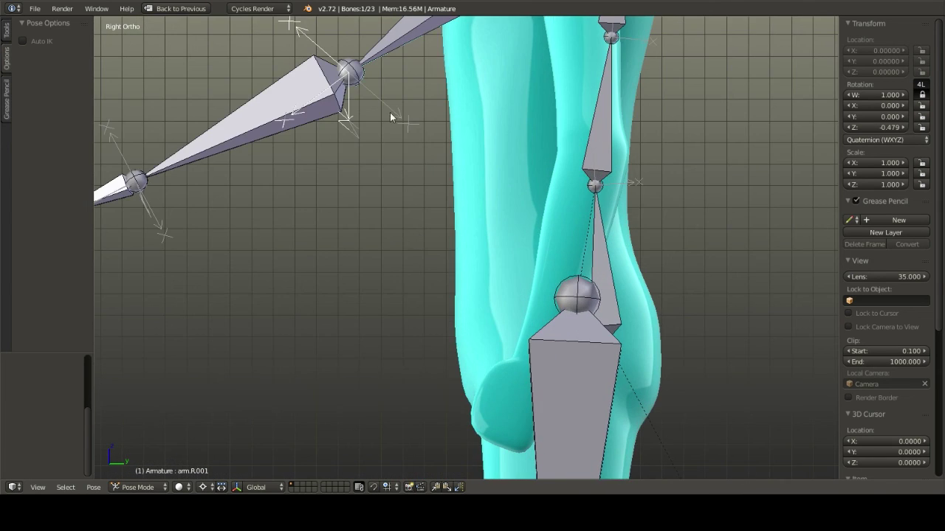
shift+middle_drag(389, 112, 457, 222)
scroll(479, 276, up, 4)
key(z)
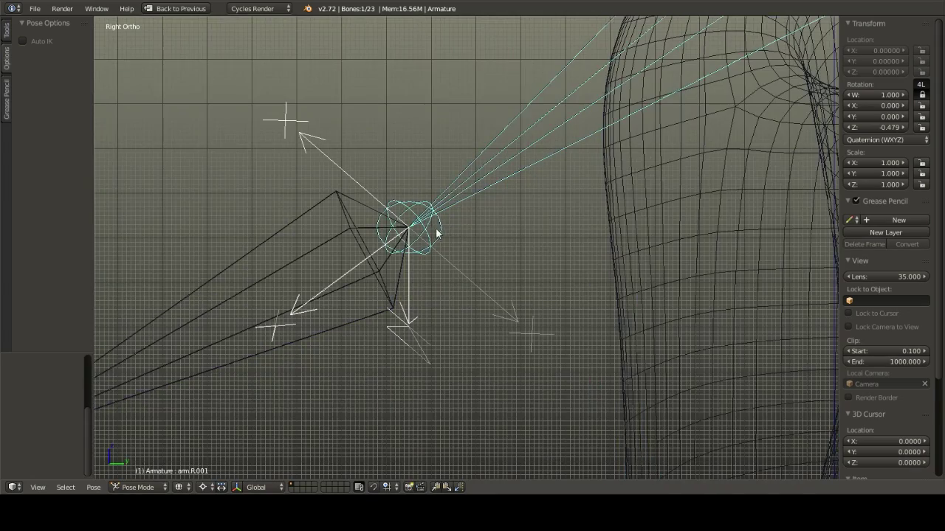
scroll(432, 238, up, 5)
scroll(432, 239, down, 10)
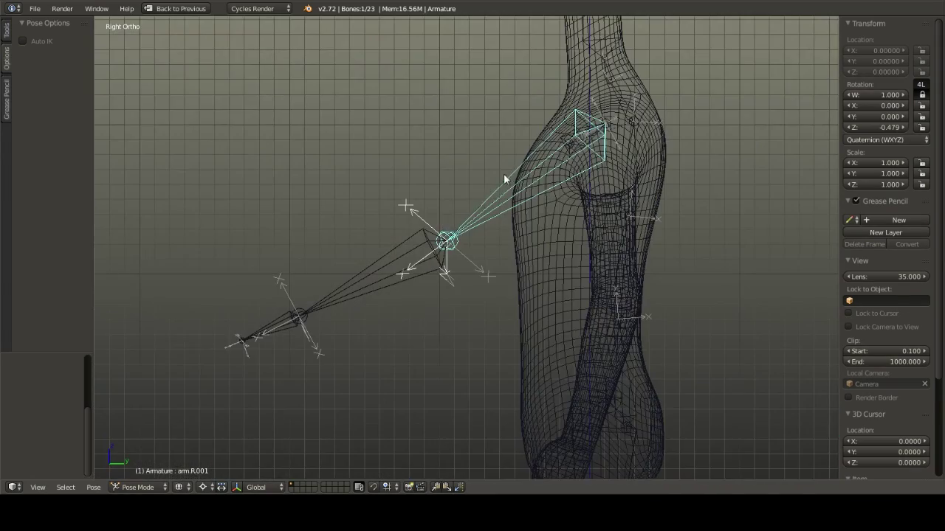
shift+middle_drag(503, 173, 532, 200)
scroll(477, 259, up, 9)
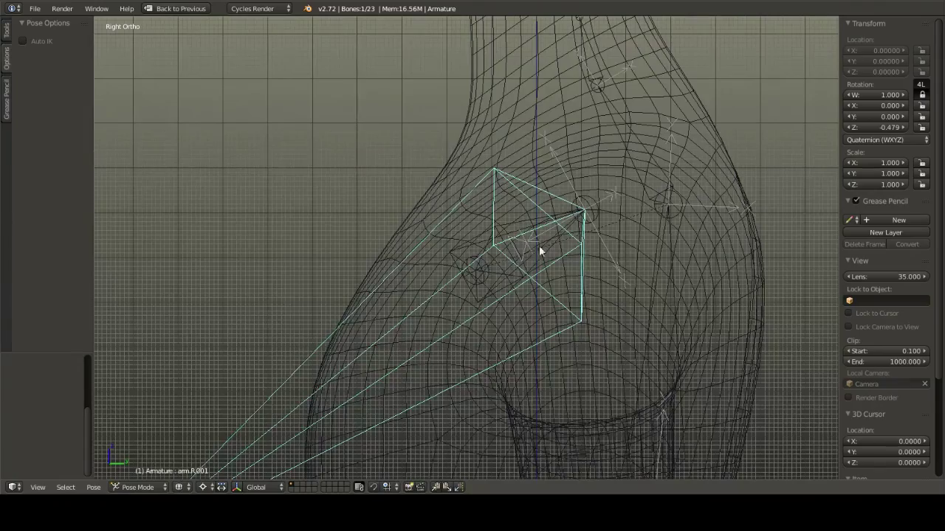
scroll(375, 362, down, 9)
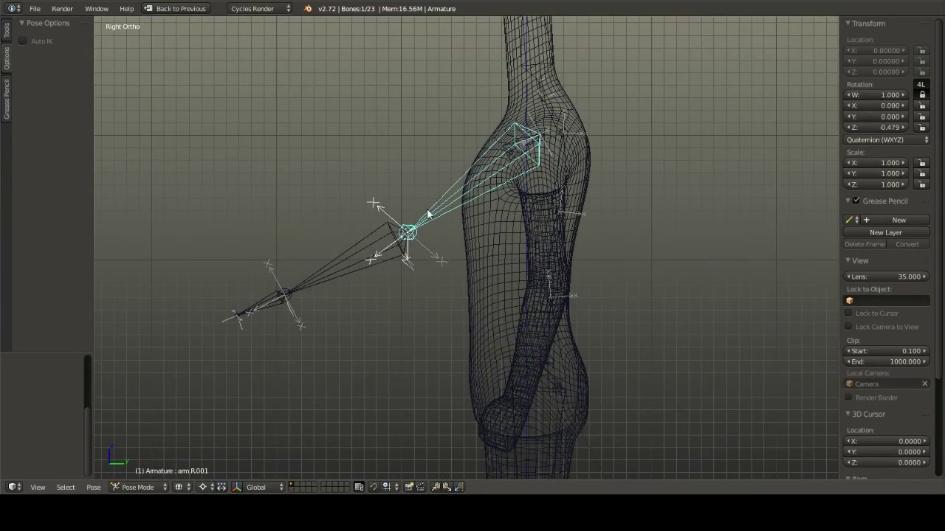
Select arm.L.001 to compare its rotation, return to solid display and examine both posed arms from the front
mouse_move(429, 214)
middle_down()
mouse_move(496, 217)
mouse_move(448, 218)
middle_up()
scroll(547, 193, down, 4)
right_click(548, 195)
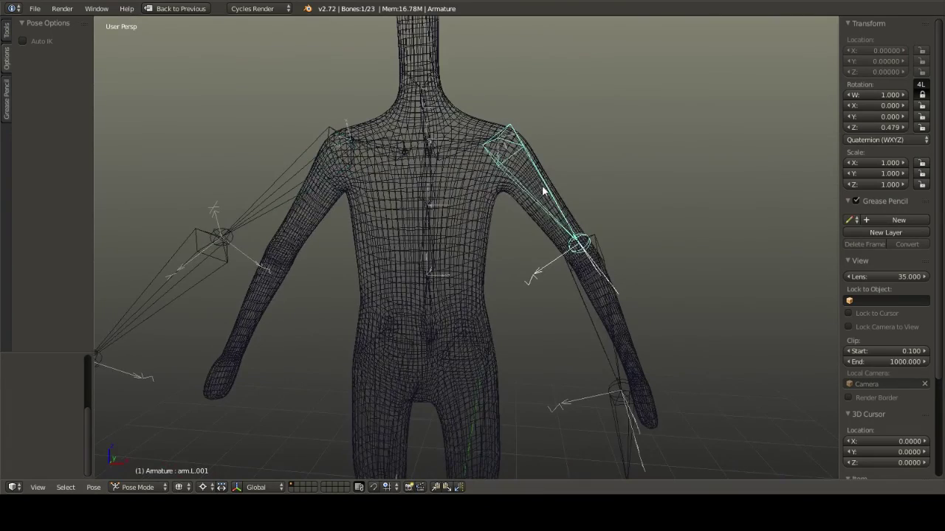
scroll(539, 196, up, 6)
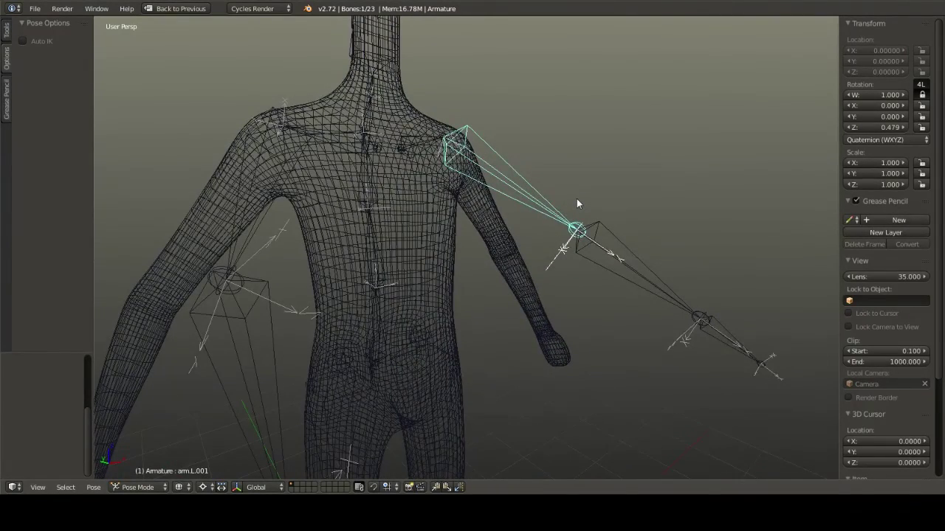
key(KP_0)
key(z)
scroll(553, 169, down, 3)
middle_drag(567, 197, 527, 294)
scroll(512, 169, up, 5)
scroll(527, 294, up, 1)
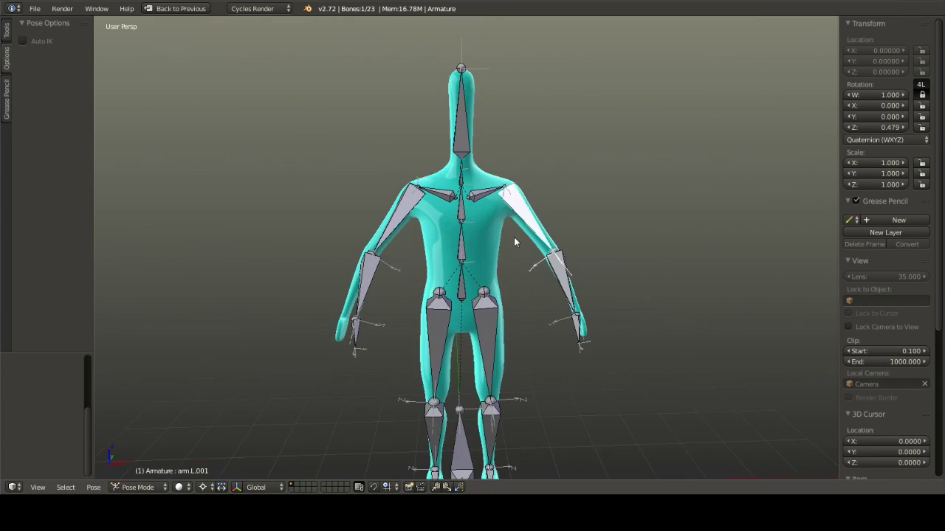
middle_drag(514, 237, 551, 307)
scroll(497, 186, up, 2)
scroll(530, 278, down, 2)
key(KP_1)
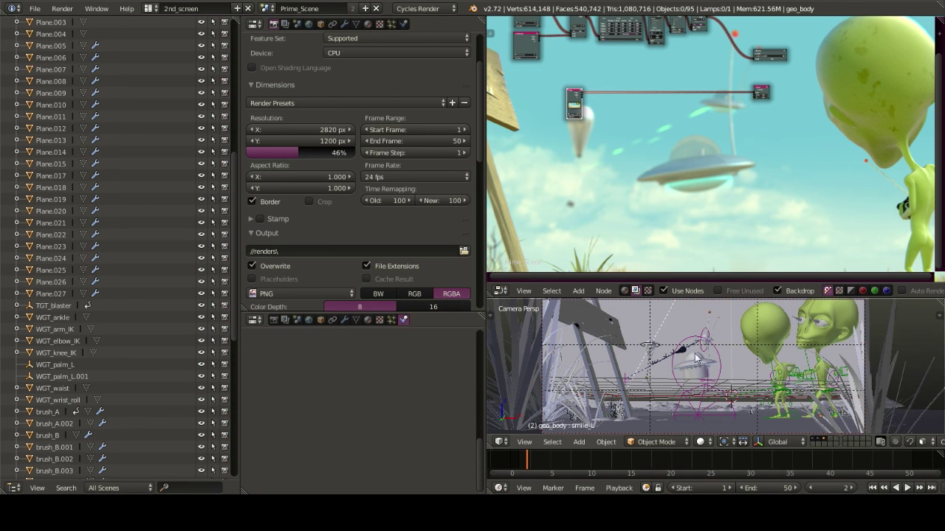
Maximize the alien scene's node editor and shift the nodes aside to examine the finished render in the backdrop
key(ctrl+Up)
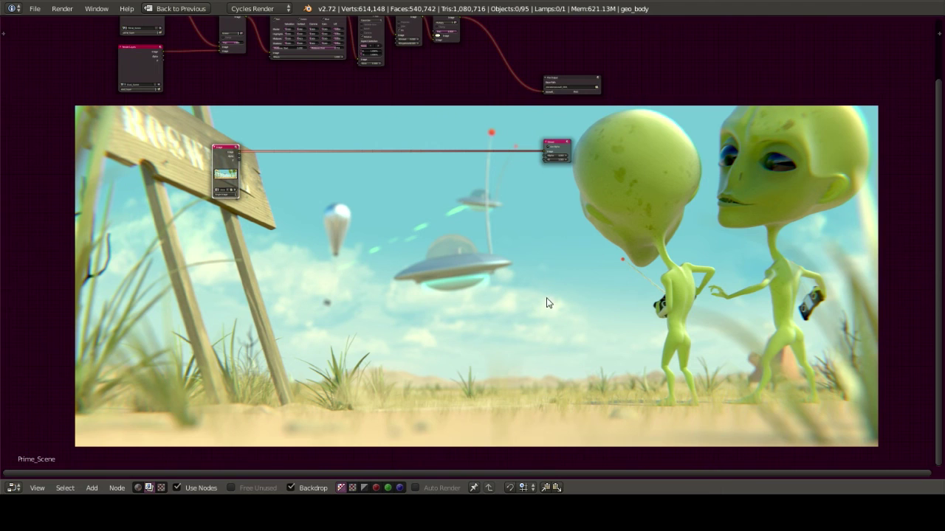
middle_drag(536, 285, 532, 287)
middle_drag(556, 280, 619, 253)
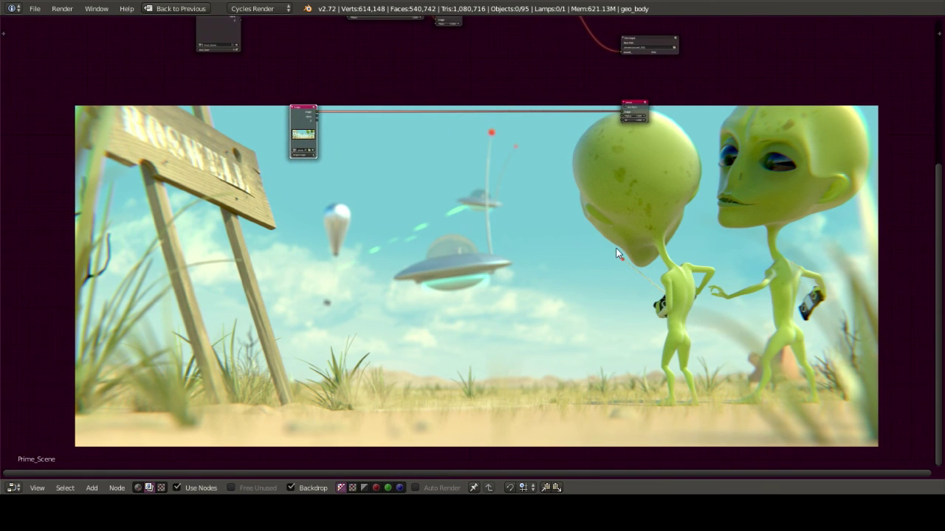